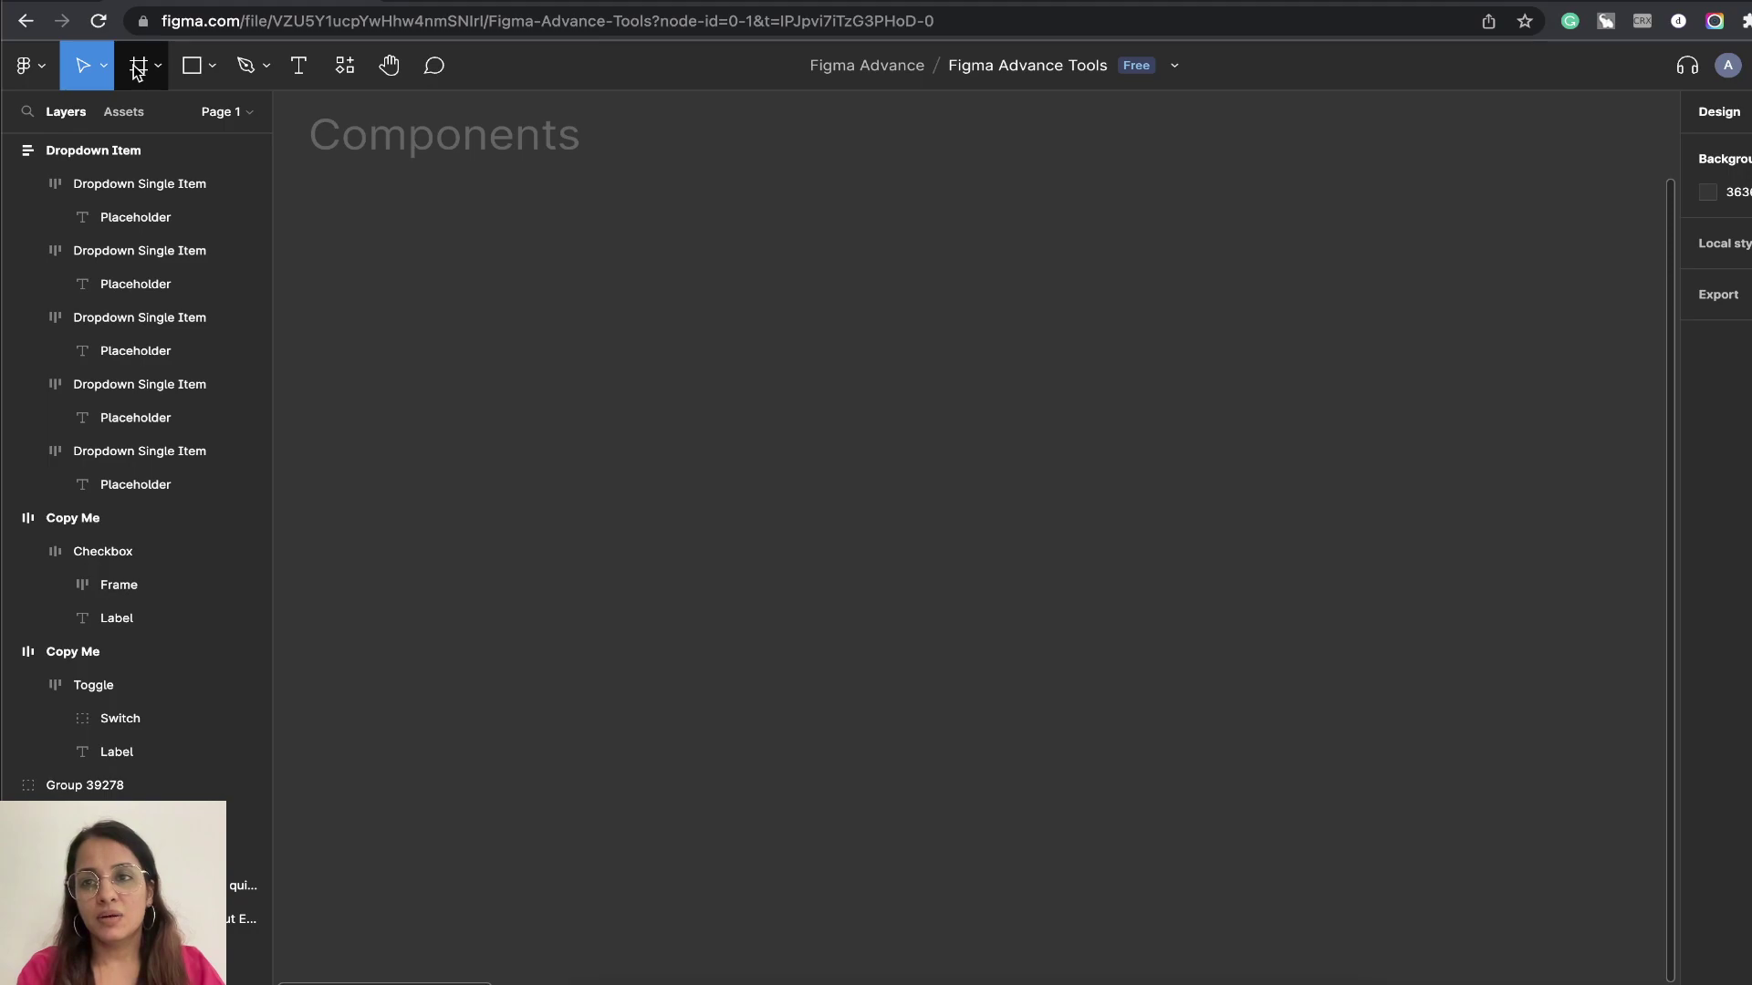
# Collapse the Dropdown Item layer and both Copy Me layers in the layer list
pyautogui.click(10, 152)
pyautogui.click(10, 183)
pyautogui.click(10, 217)
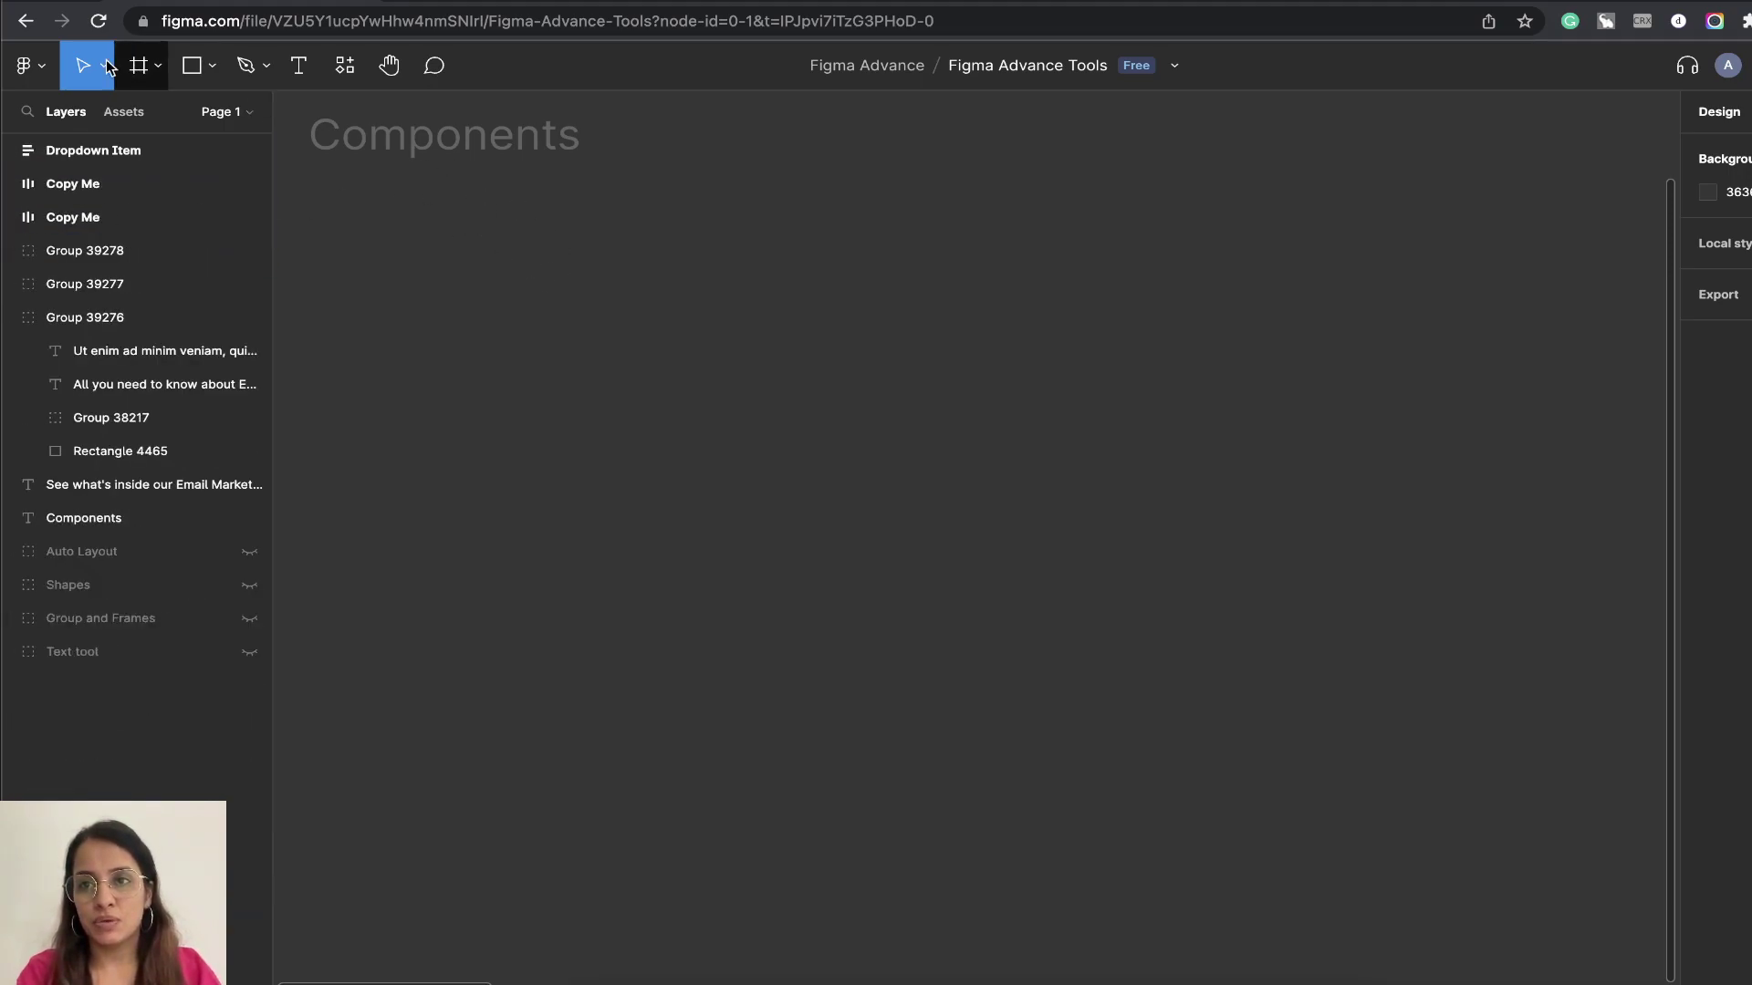
# Draw a frame of about 306 × 101 below the Components heading, name it "Button", and collapse the Group 39276 layer
pyautogui.click(156, 68)
pyautogui.click(121, 113)
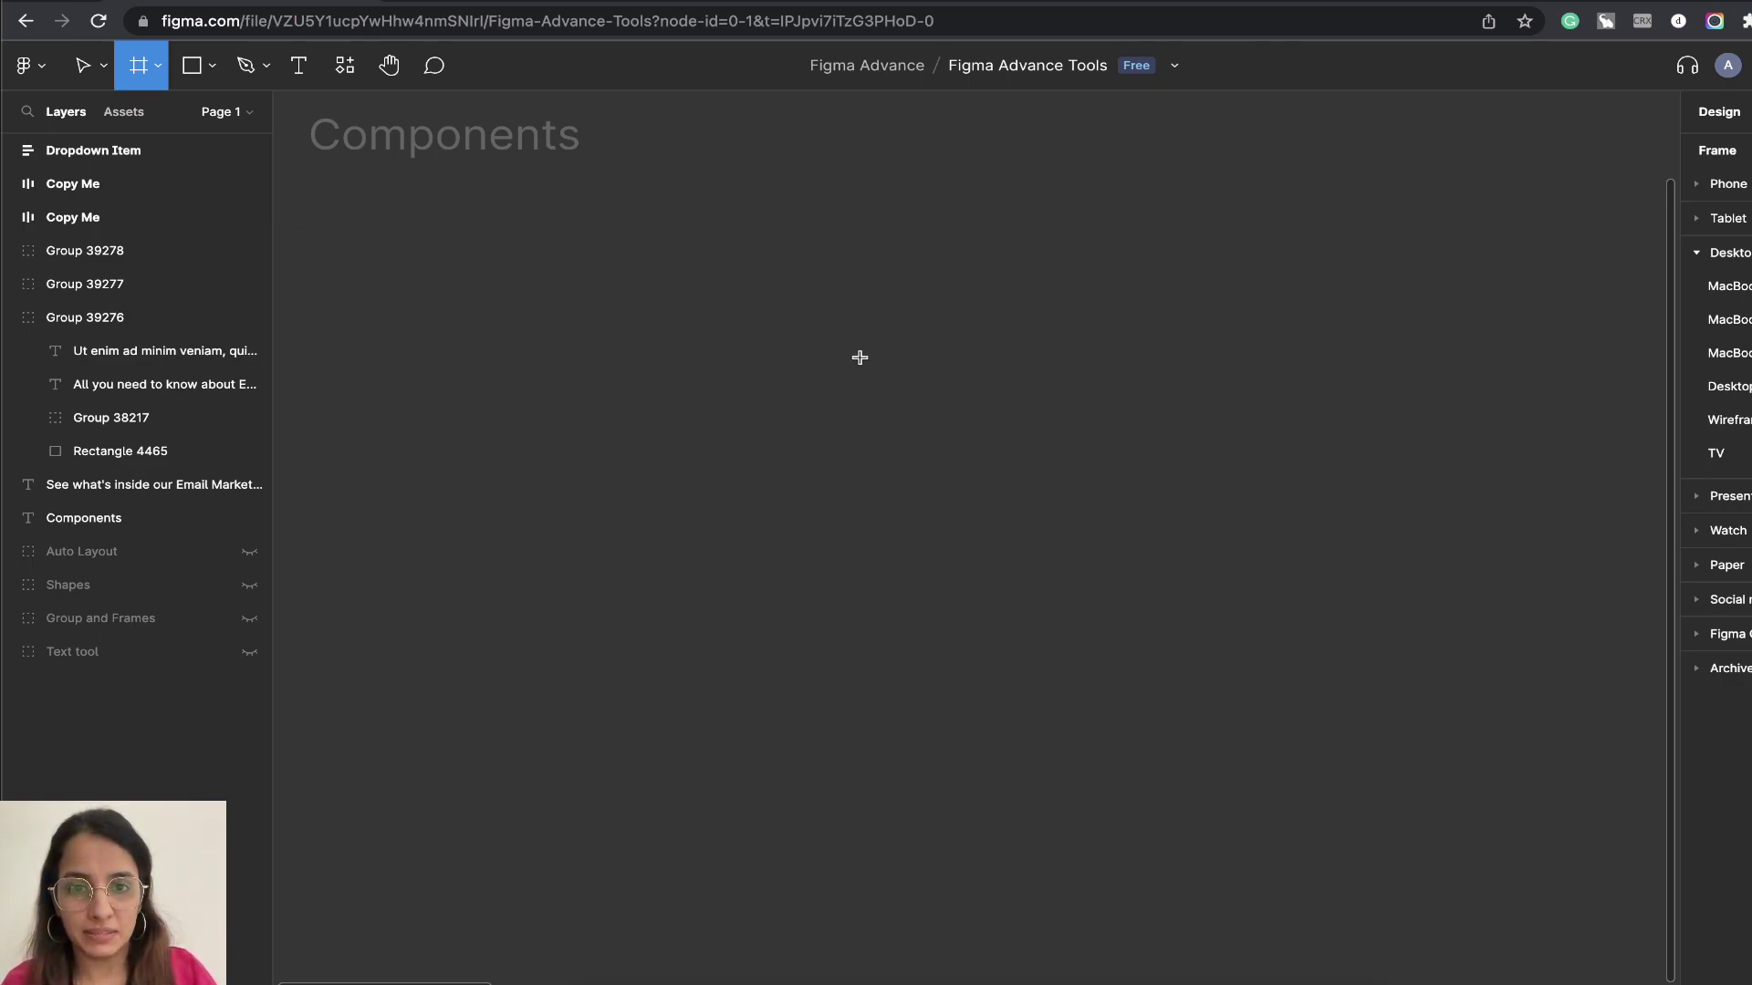
pyautogui.moveTo(693, 385)
pyautogui.mouseDown()
pyautogui.moveTo(763, 430)
pyautogui.moveTo(1087, 492)
pyautogui.moveTo(1038, 491)
pyautogui.mouseUp()
pyautogui.doubleClick(94, 153)
pyautogui.write('Button')
pyautogui.press('Return')
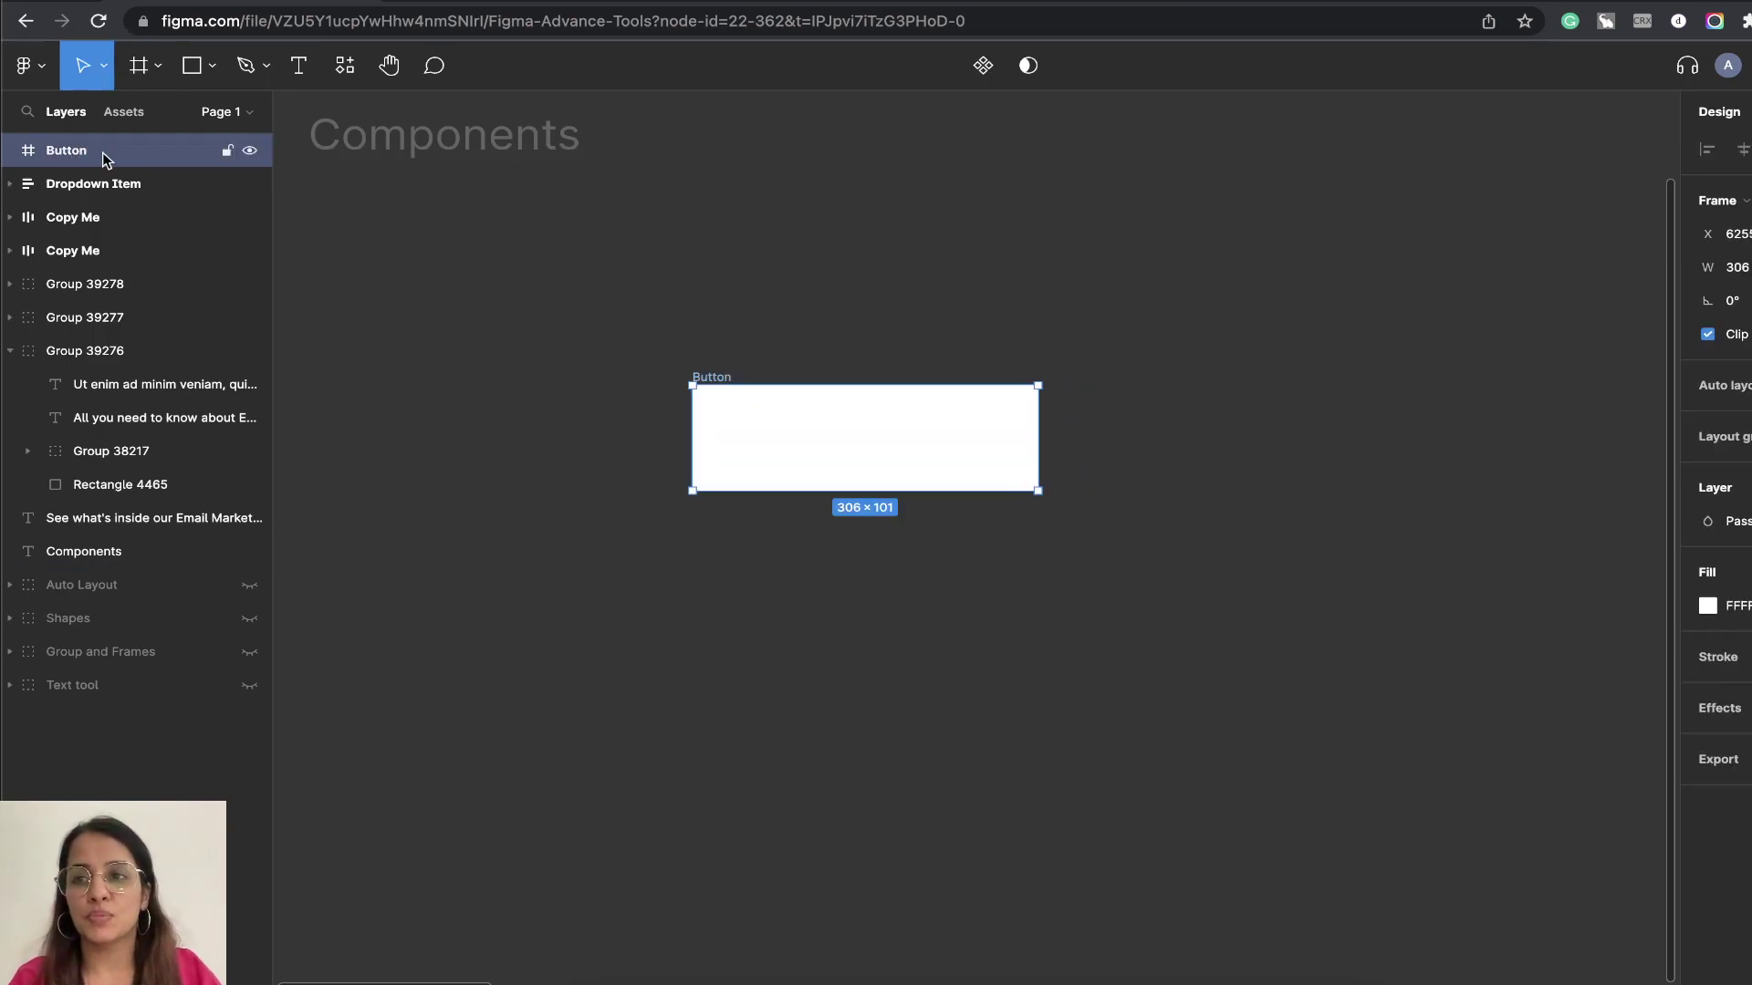
pyautogui.click(9, 351)
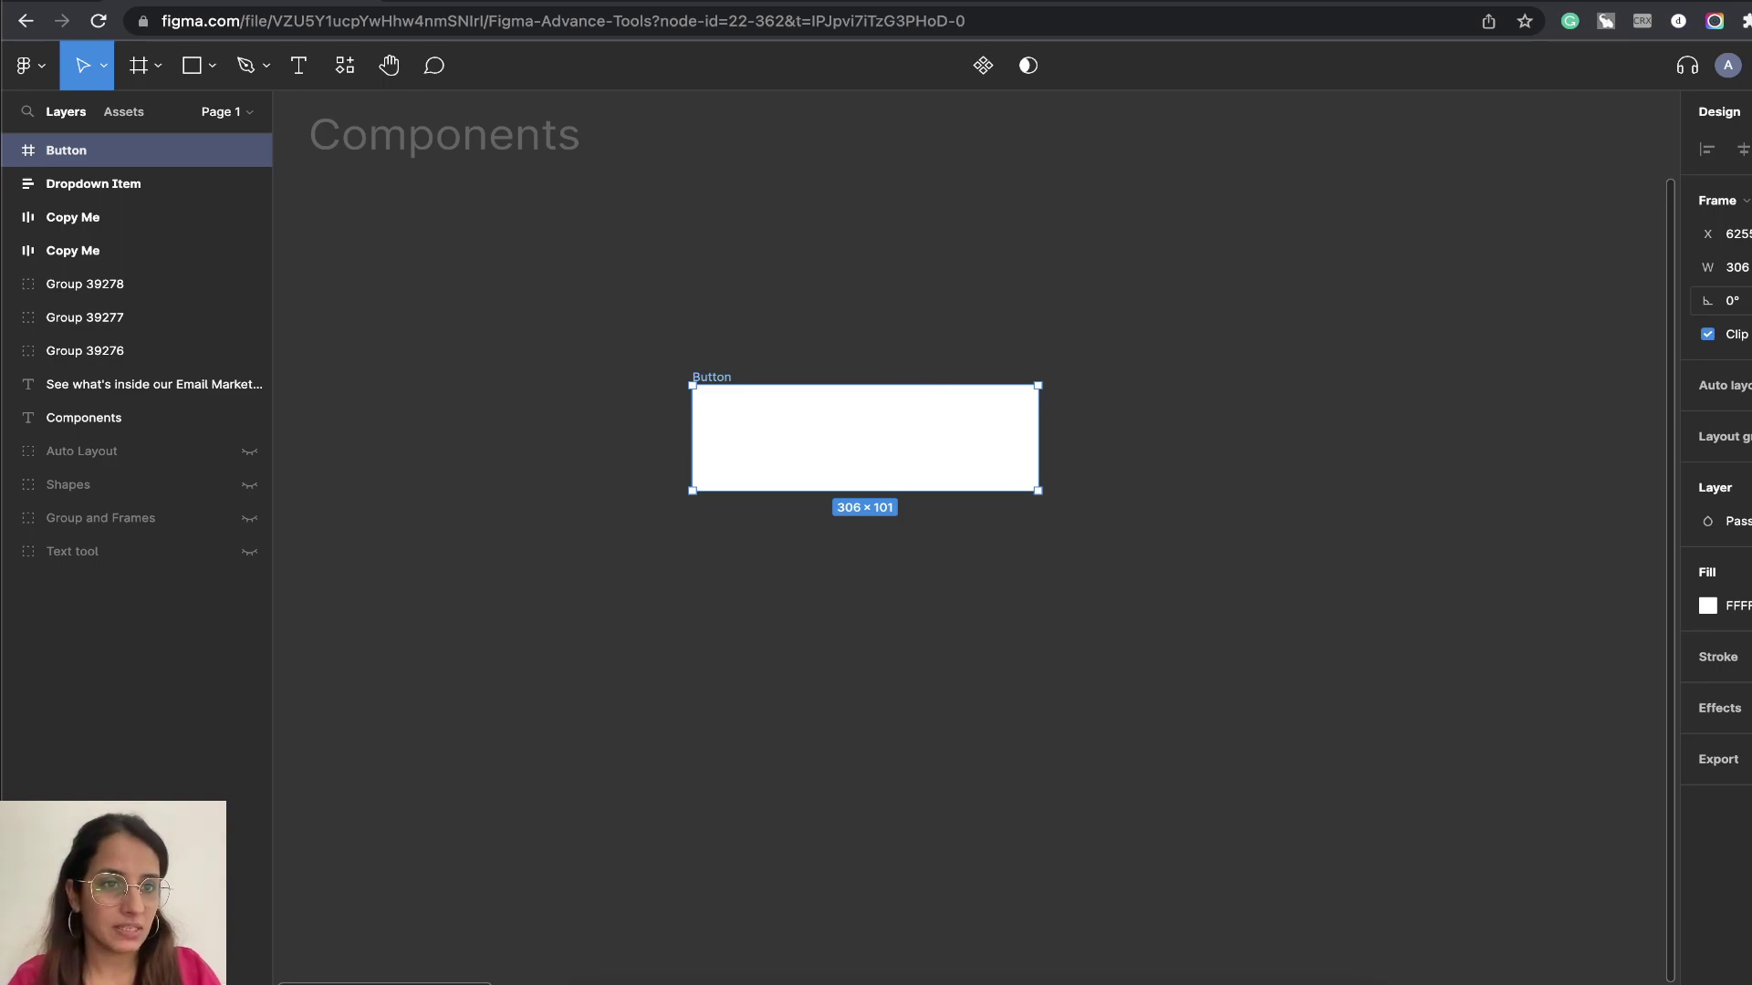
# Add a text layer reading "Button" inside the Button frame
pyautogui.click(298, 66)
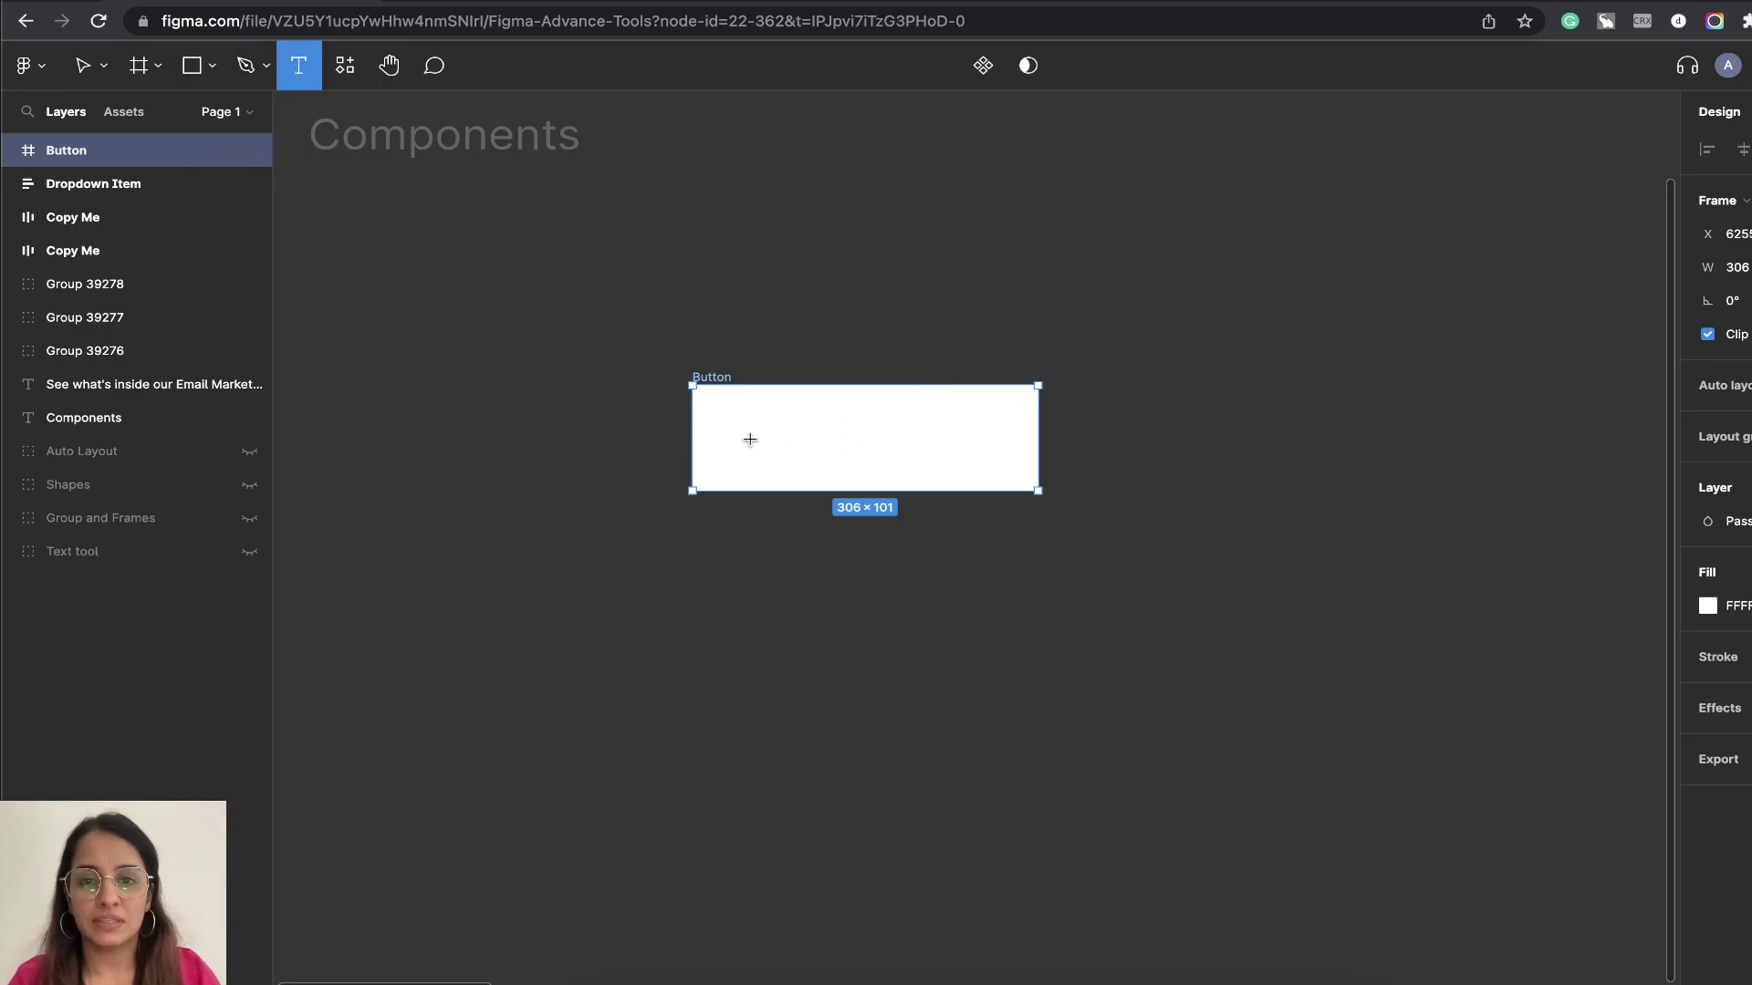
pyautogui.click(778, 435)
pyautogui.write('Button')
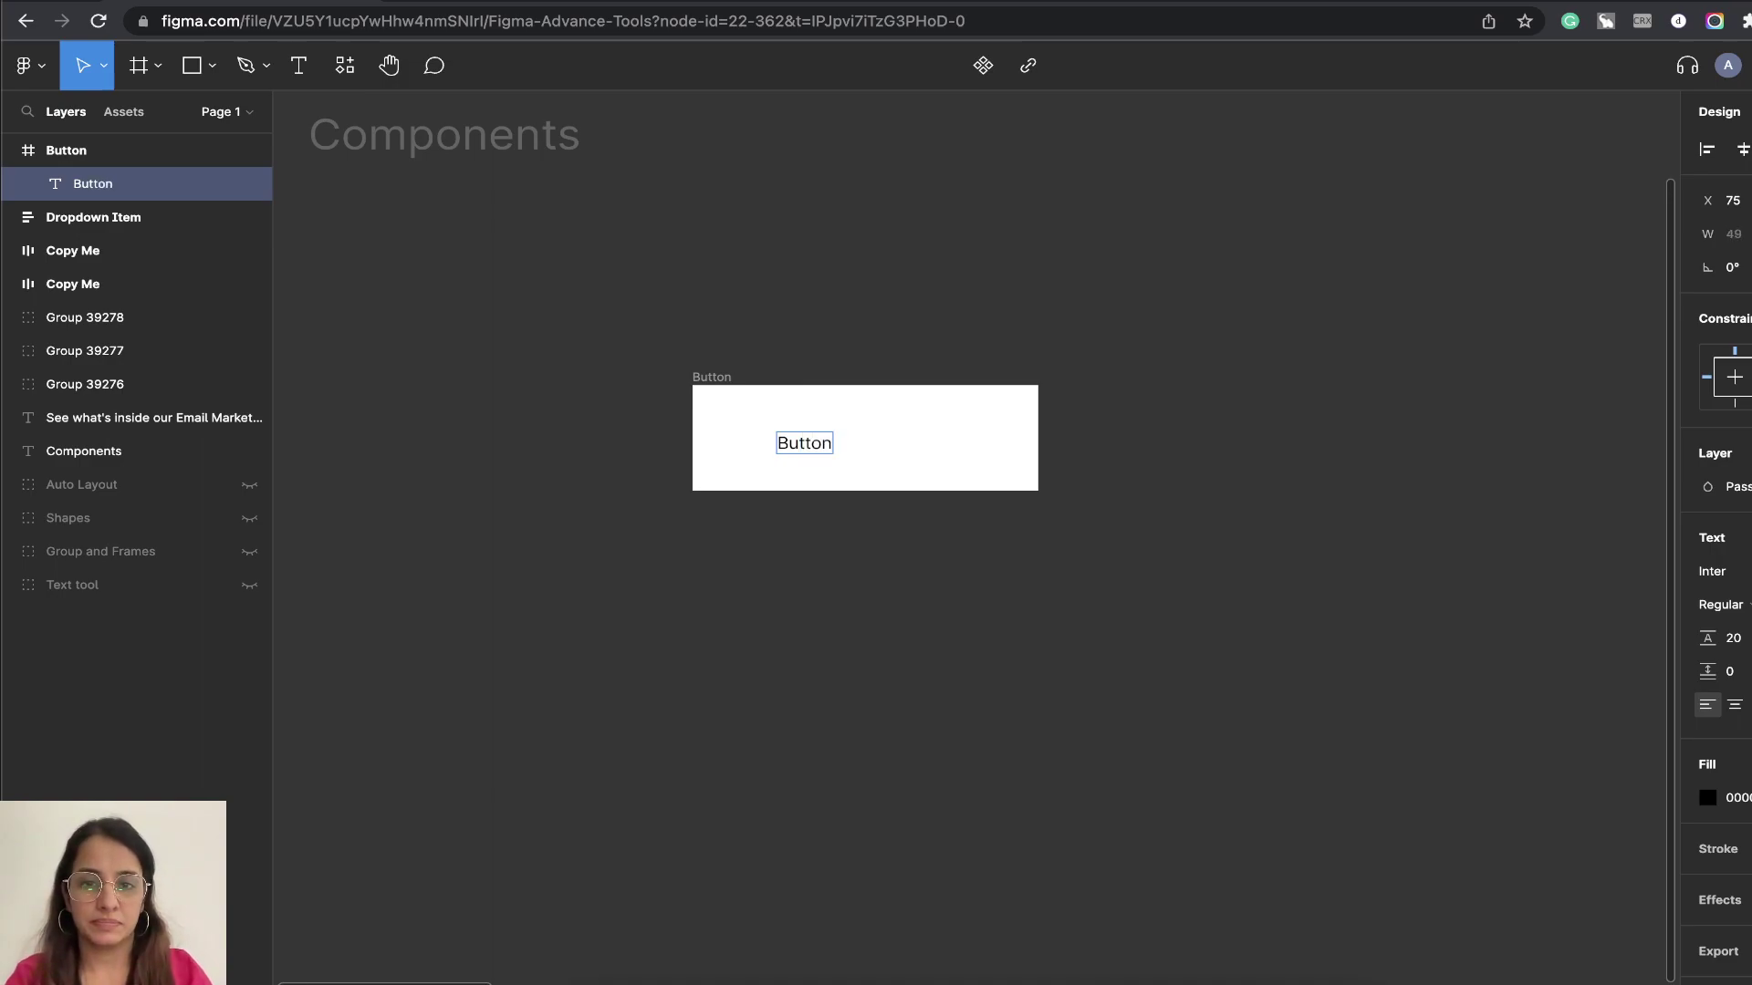
pyautogui.press('Escape')
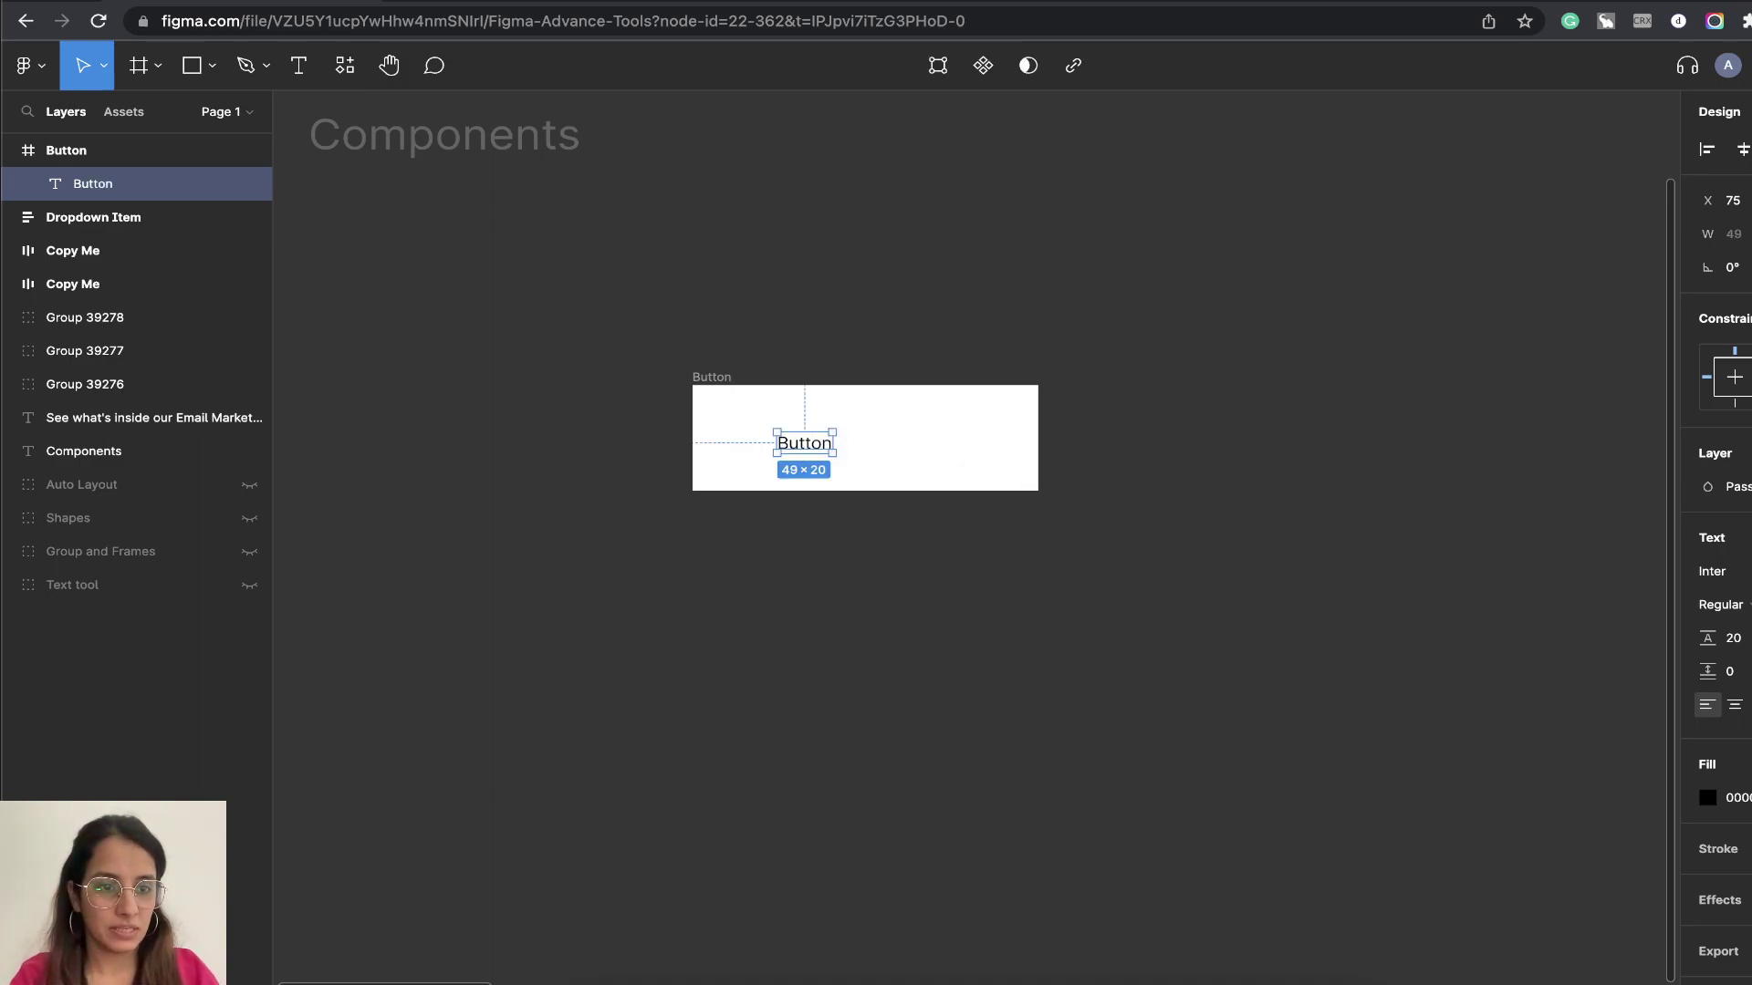
# Make the "Button" text bold and enlarge its font until the text is about 106 wide
pyautogui.press('super+shift+period')
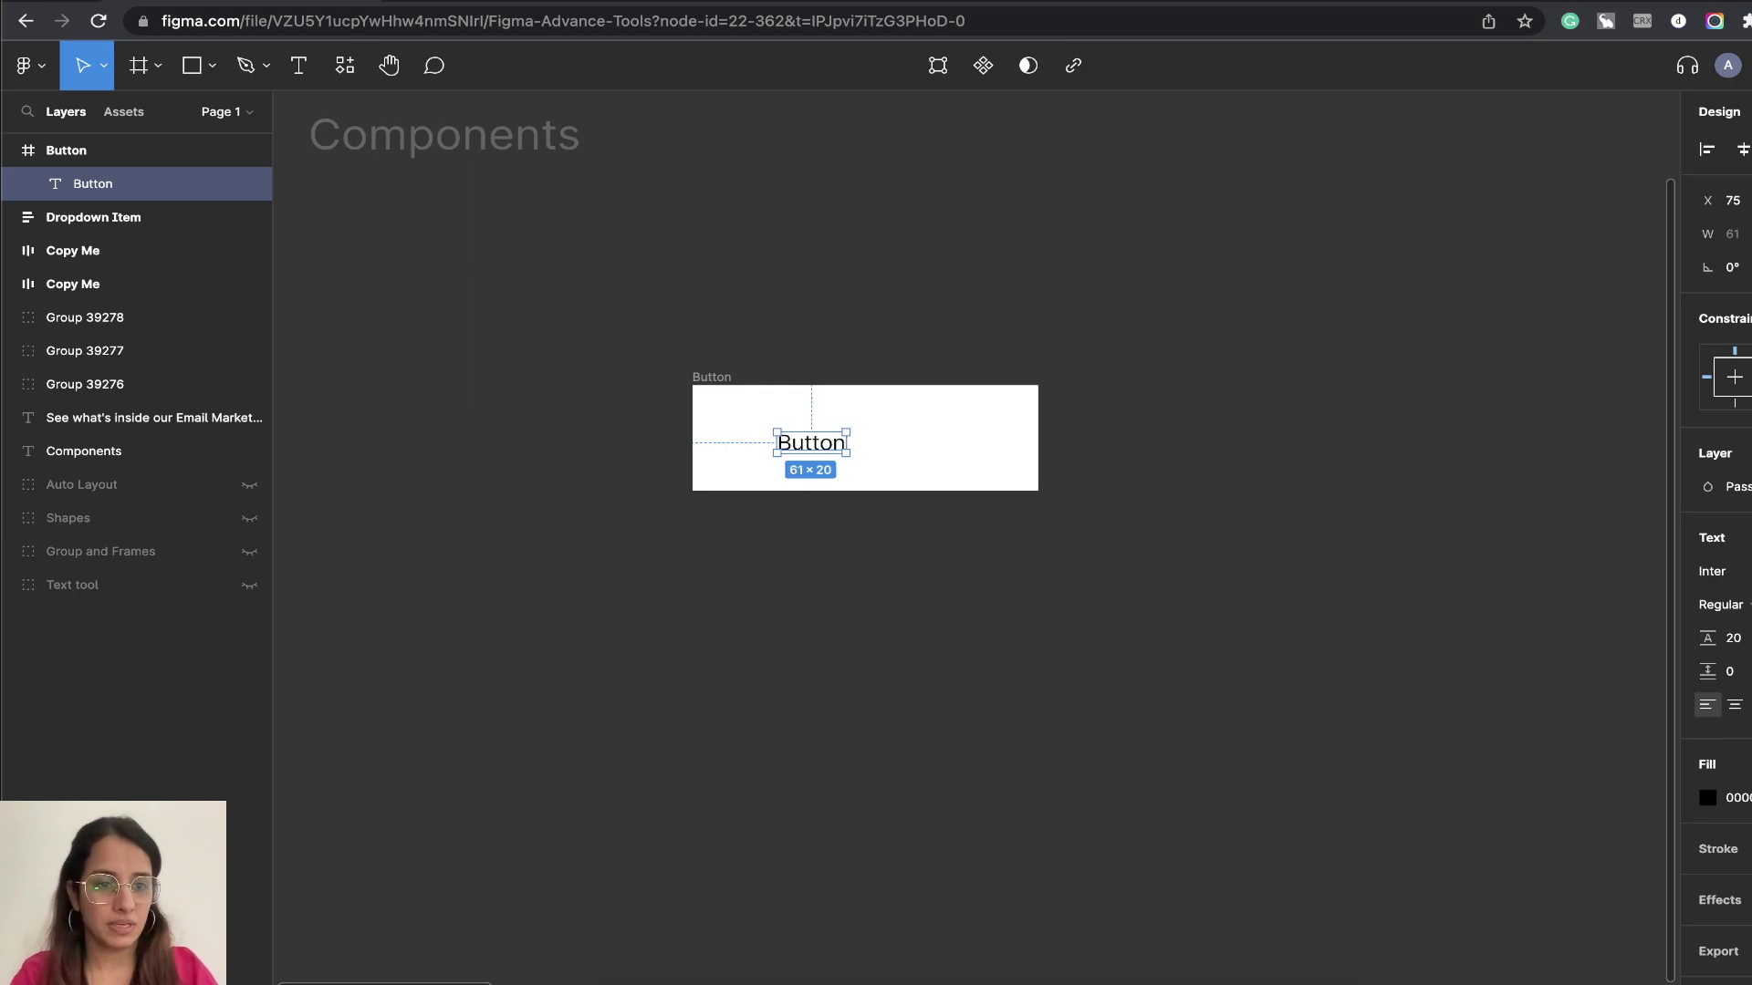
pyautogui.press('super+shift+period')
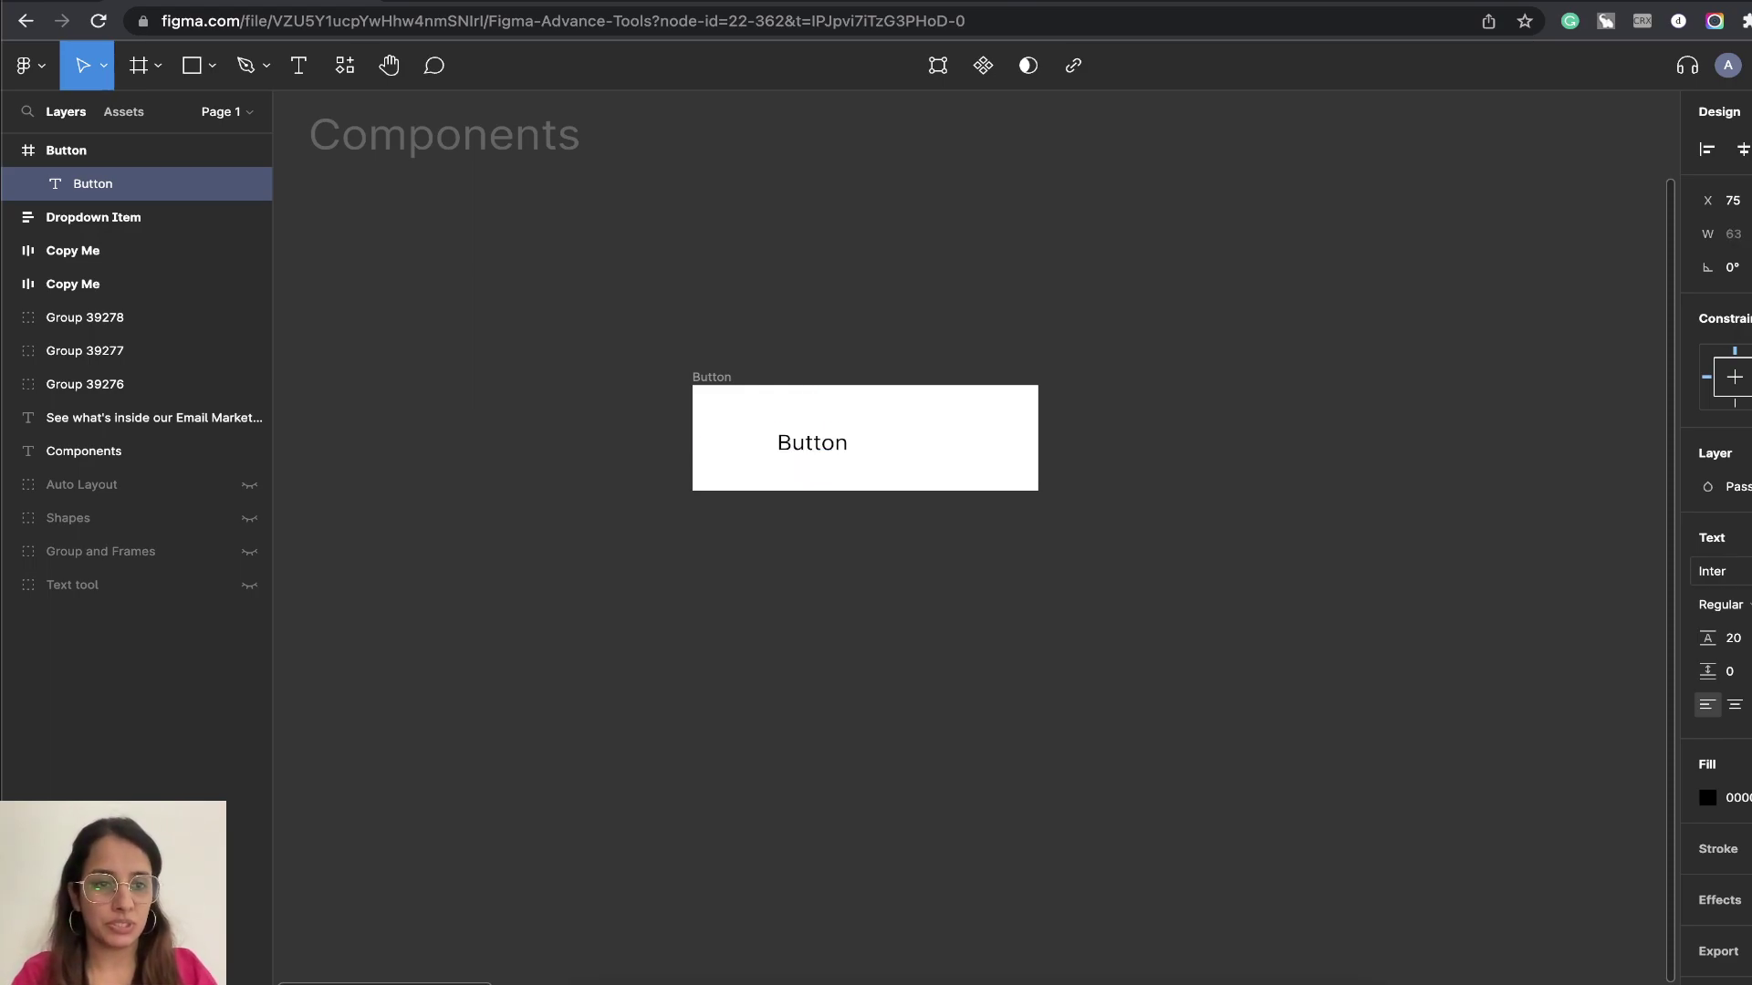
pyautogui.click(1721, 604)
pyautogui.click(1721, 679)
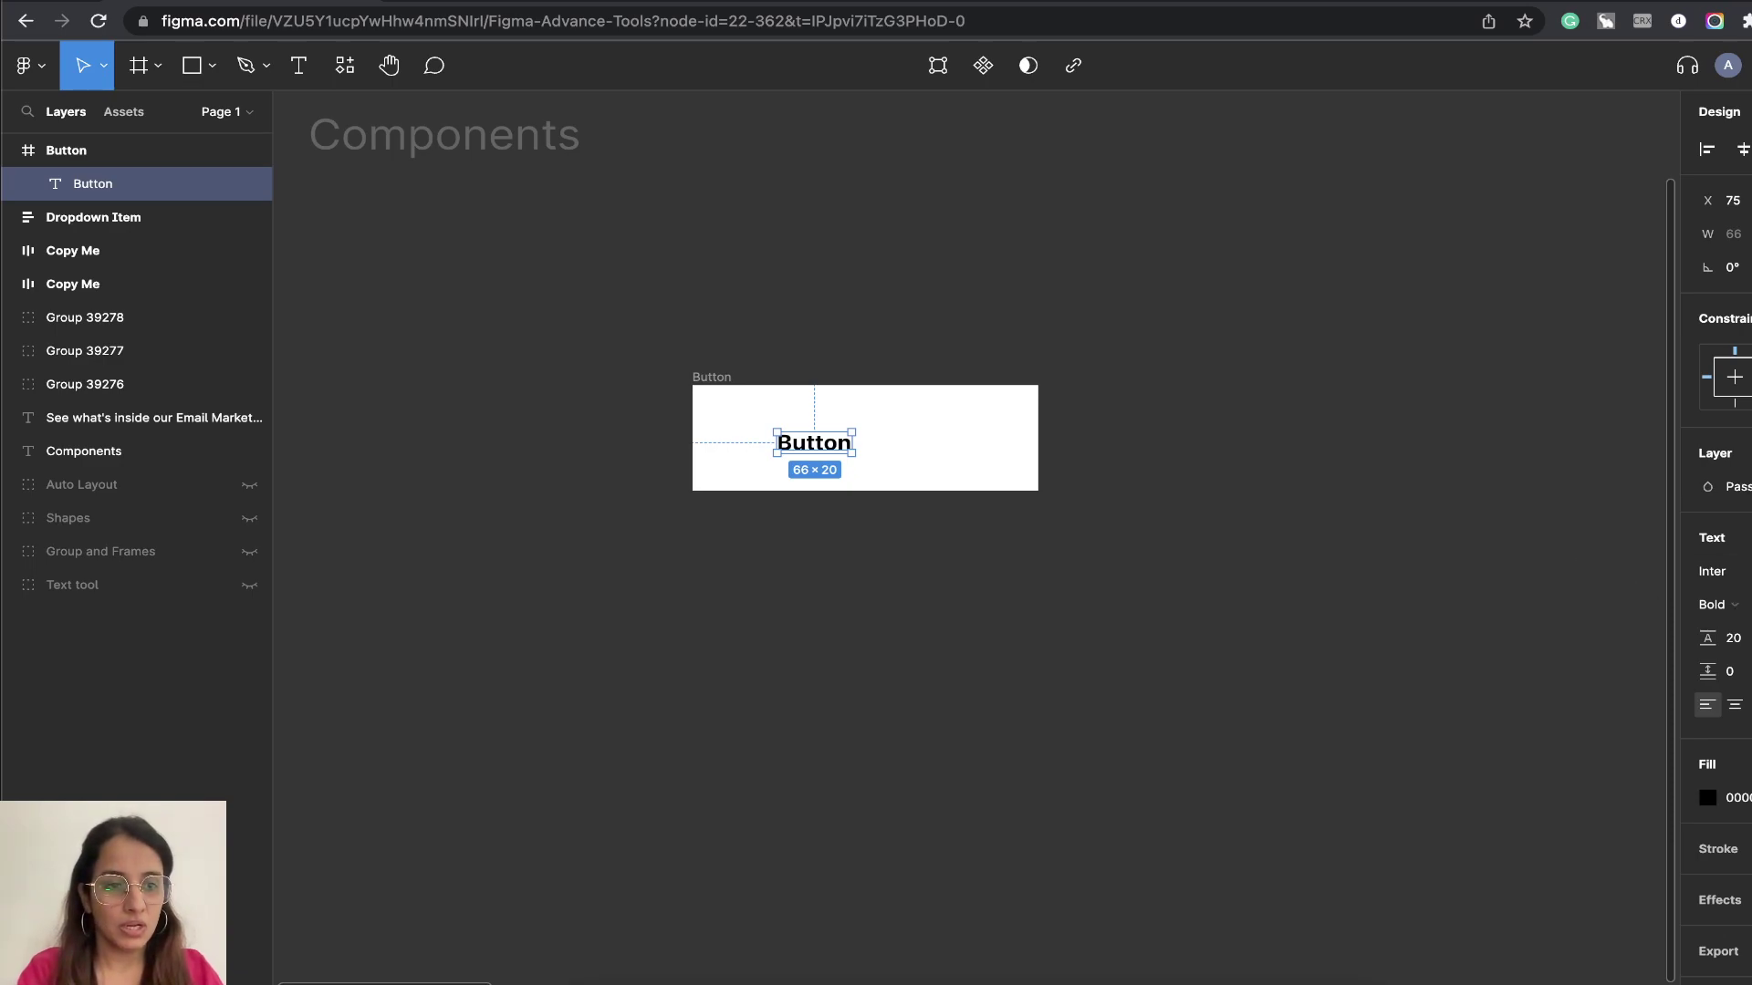
pyautogui.press('super+shift+period')
pyautogui.press('super+shift+period')
pyautogui.press('super+shift+period')
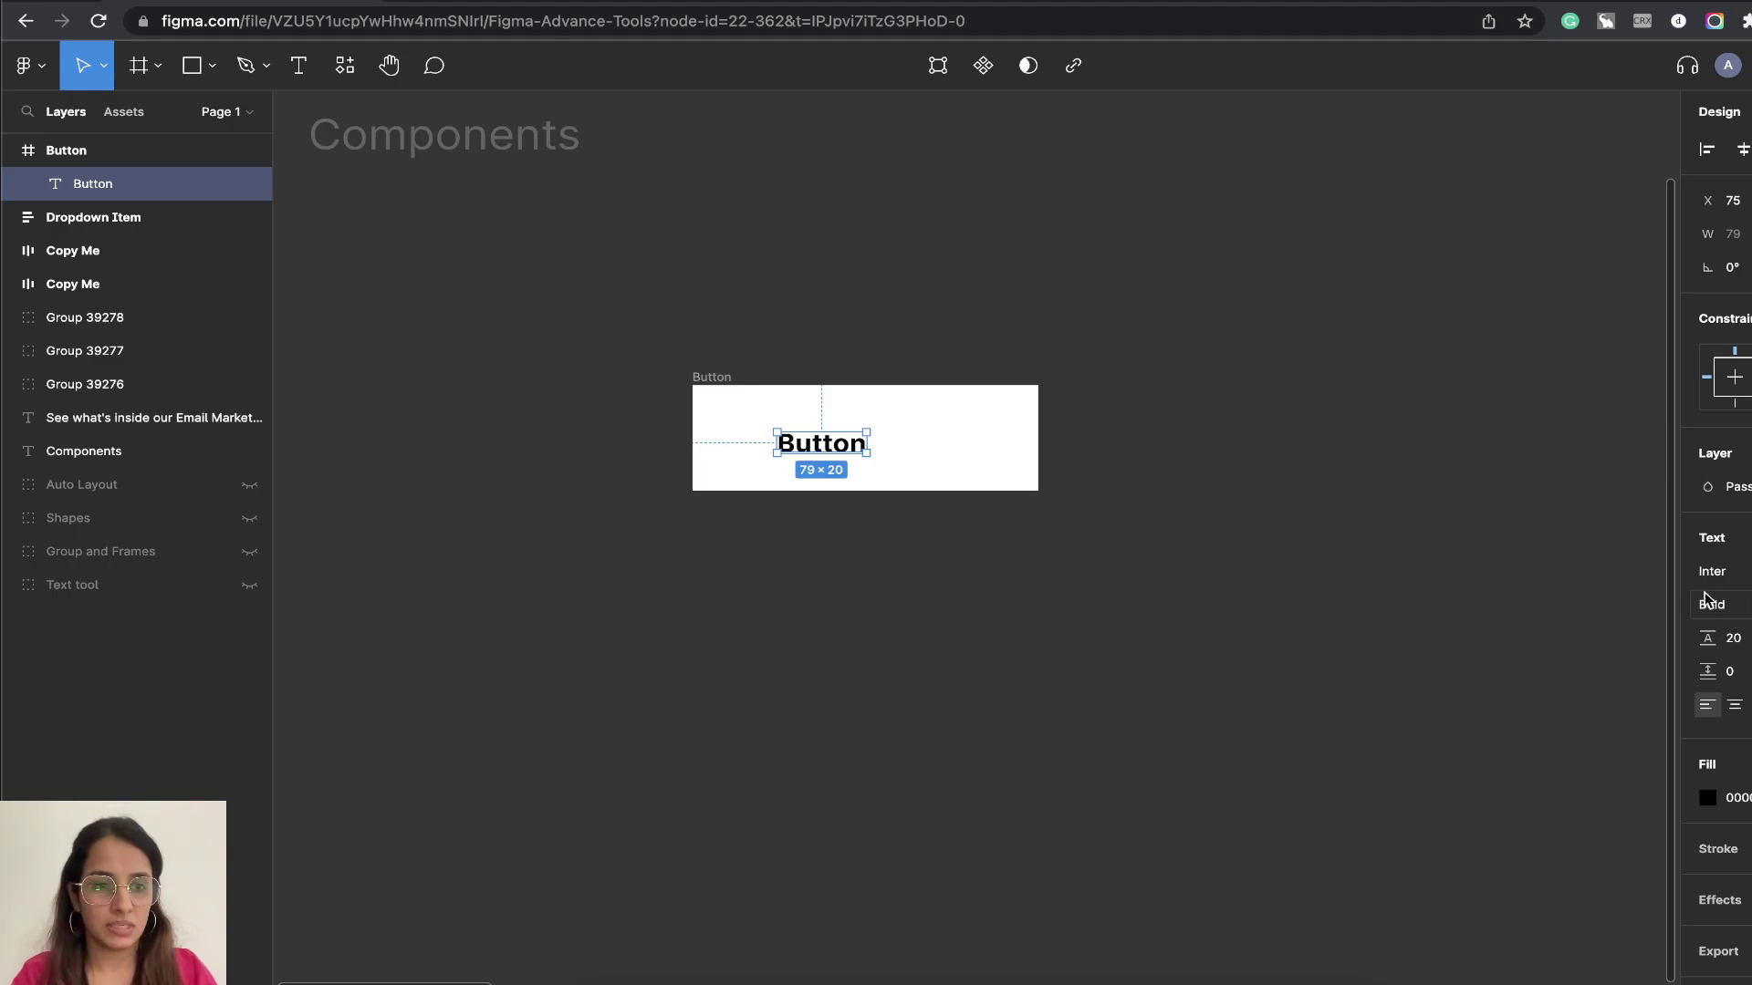
pyautogui.press('super+shift+period')
pyautogui.press('super+shift+period')
pyautogui.press('super+shift+period')
pyautogui.press('super+shift+period')
pyautogui.press('super+shift+period')
pyautogui.press('super+shift+period')
pyautogui.press('super+shift+period')
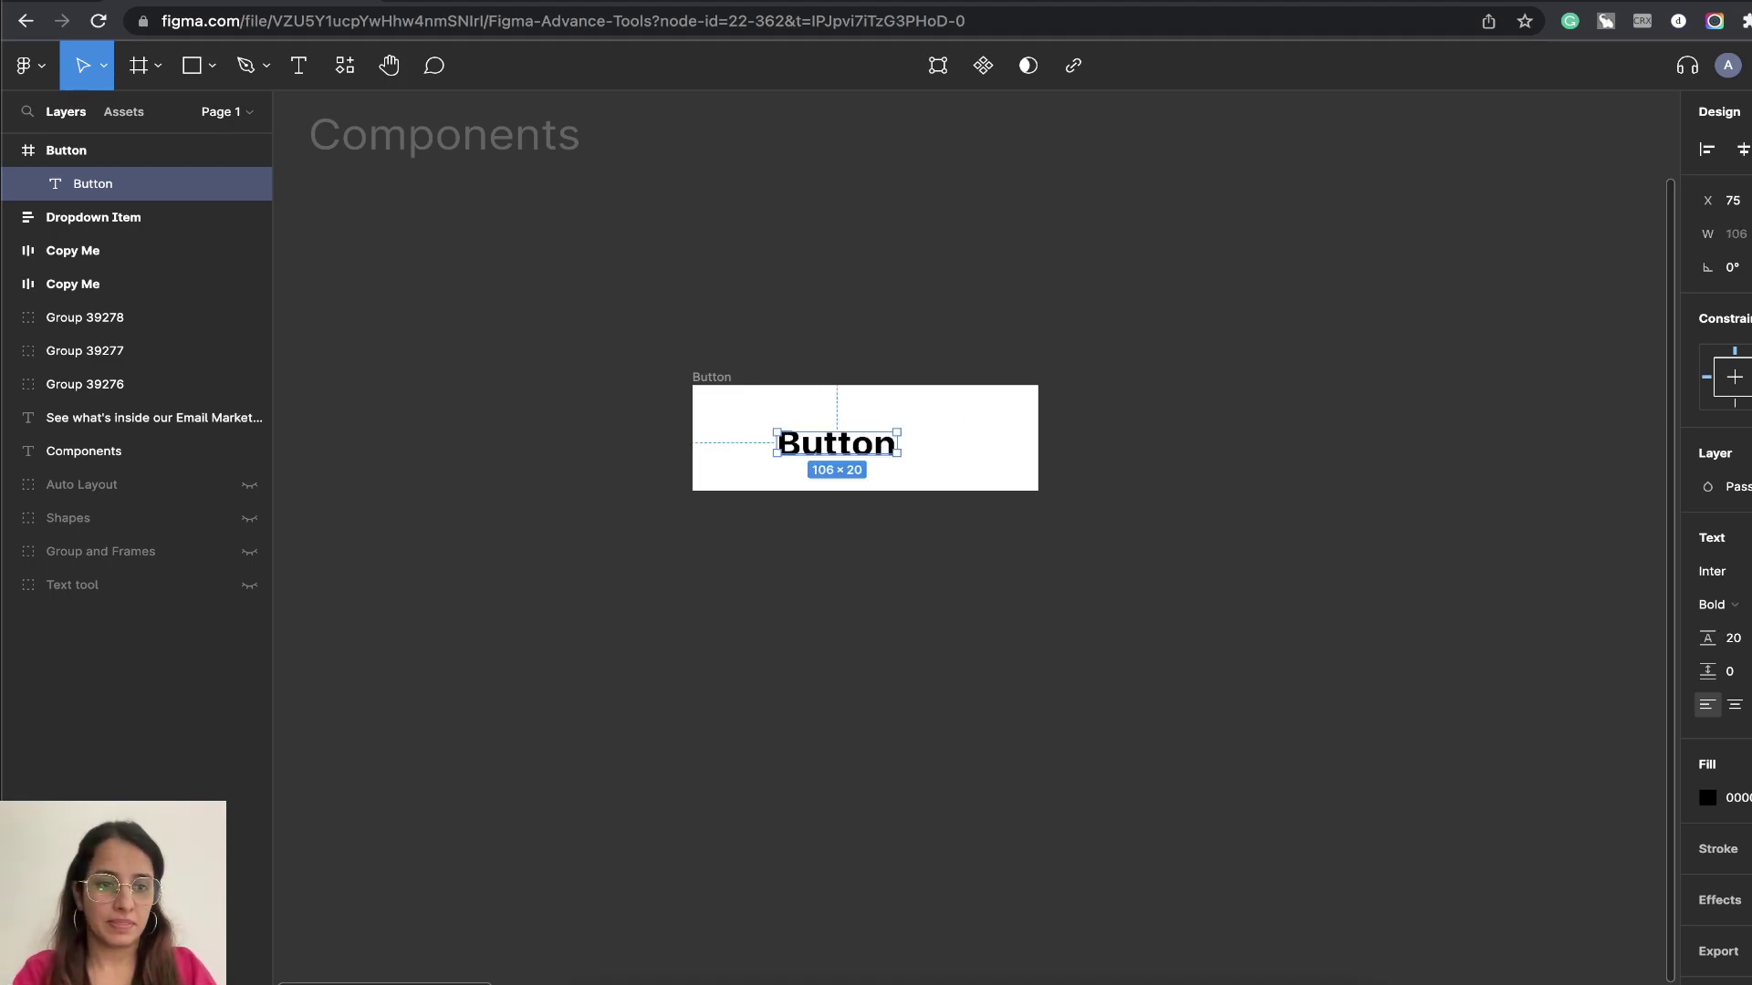
# Set the "Button" text's line height to 120% and move the text near the centre of its frame
pyautogui.click(1724, 638)
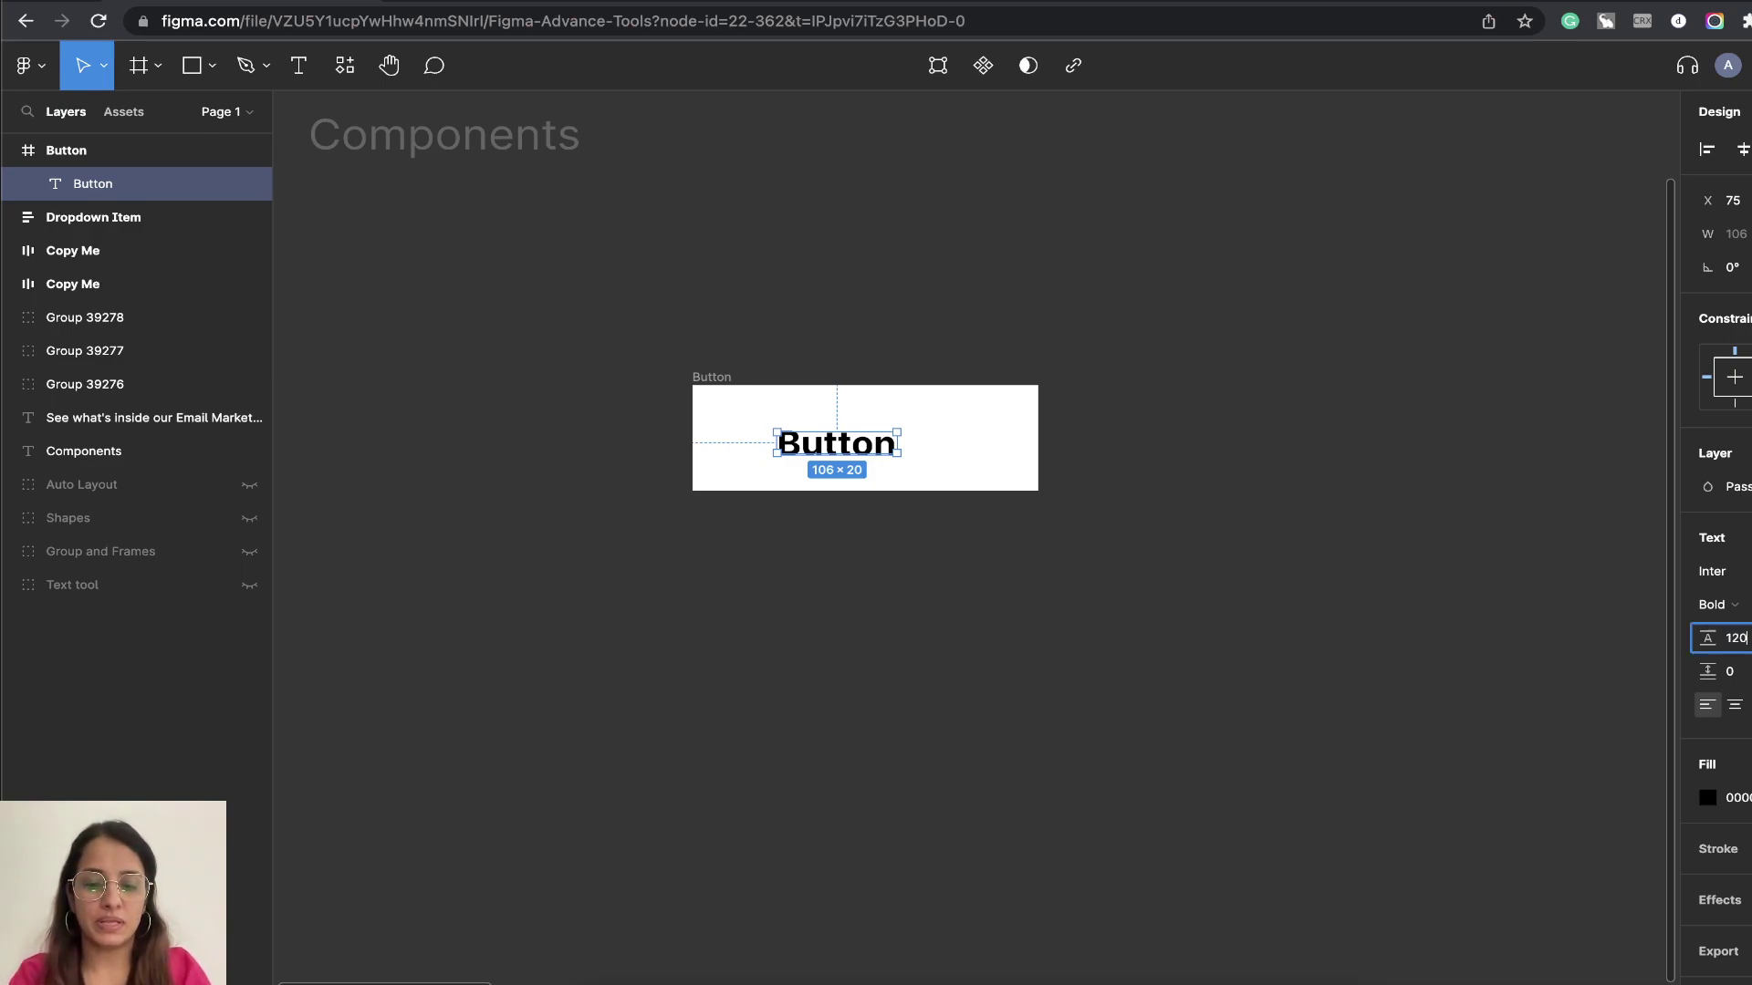
pyautogui.write('120%')
pyautogui.press('Return')
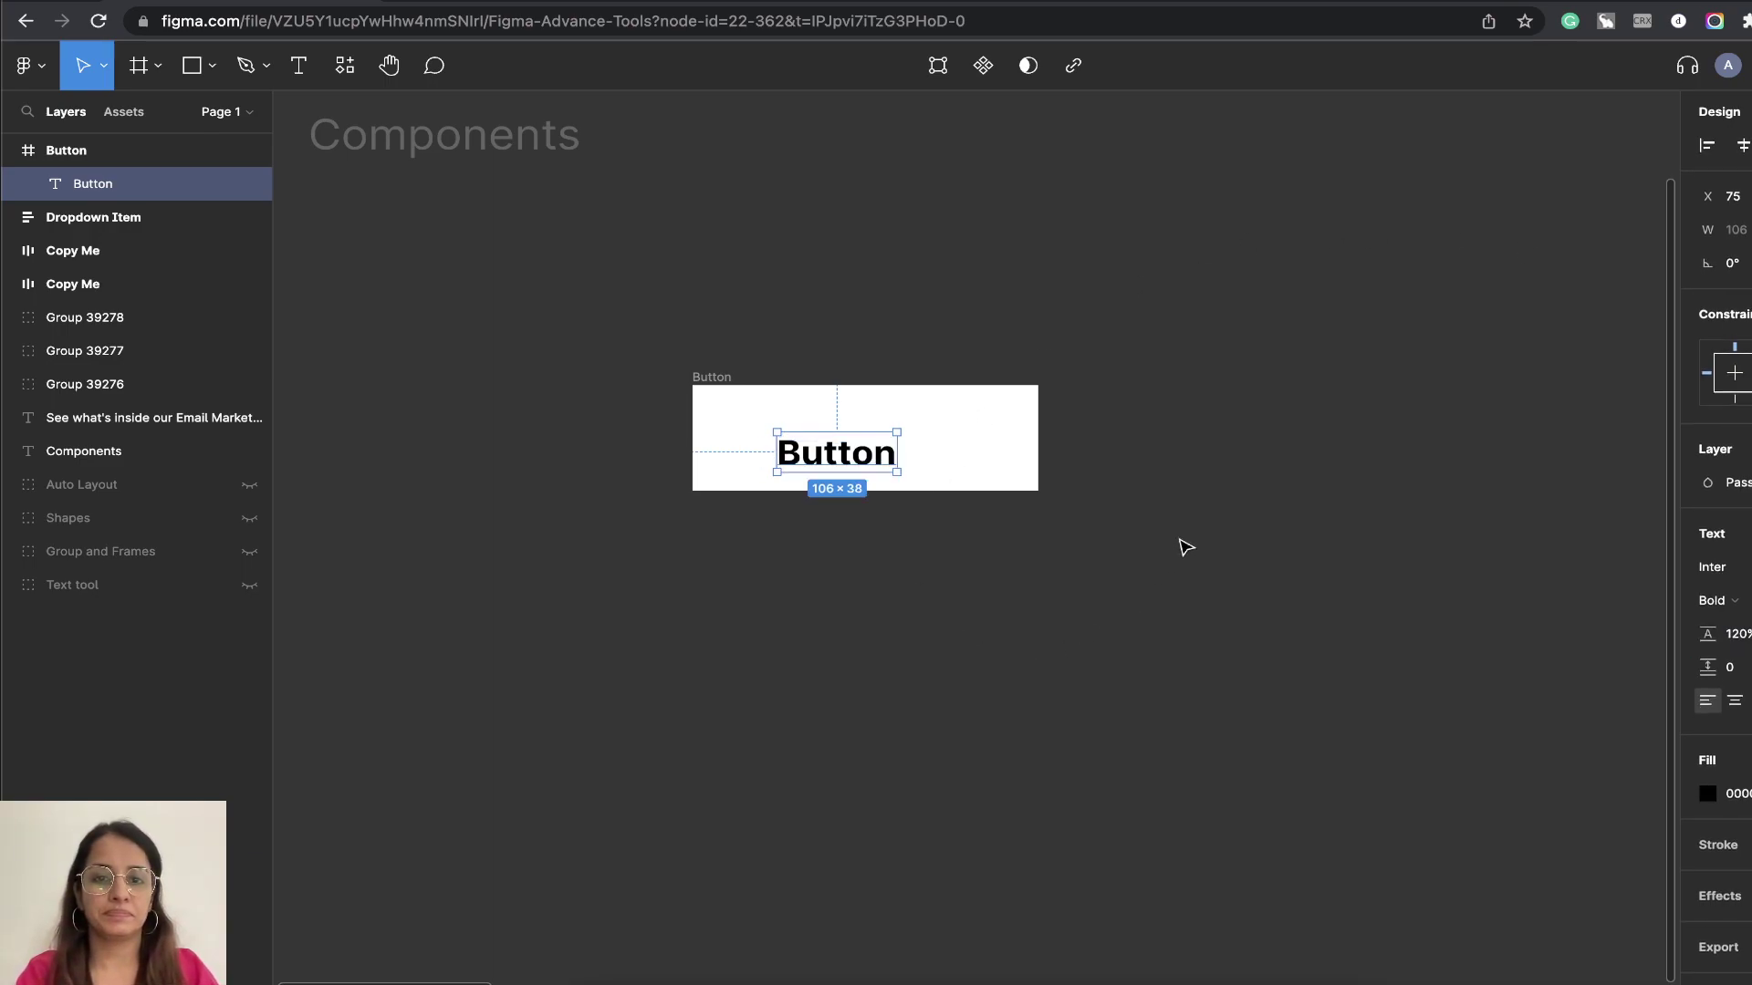
pyautogui.moveTo(810, 463); pyautogui.dragTo(825, 449)
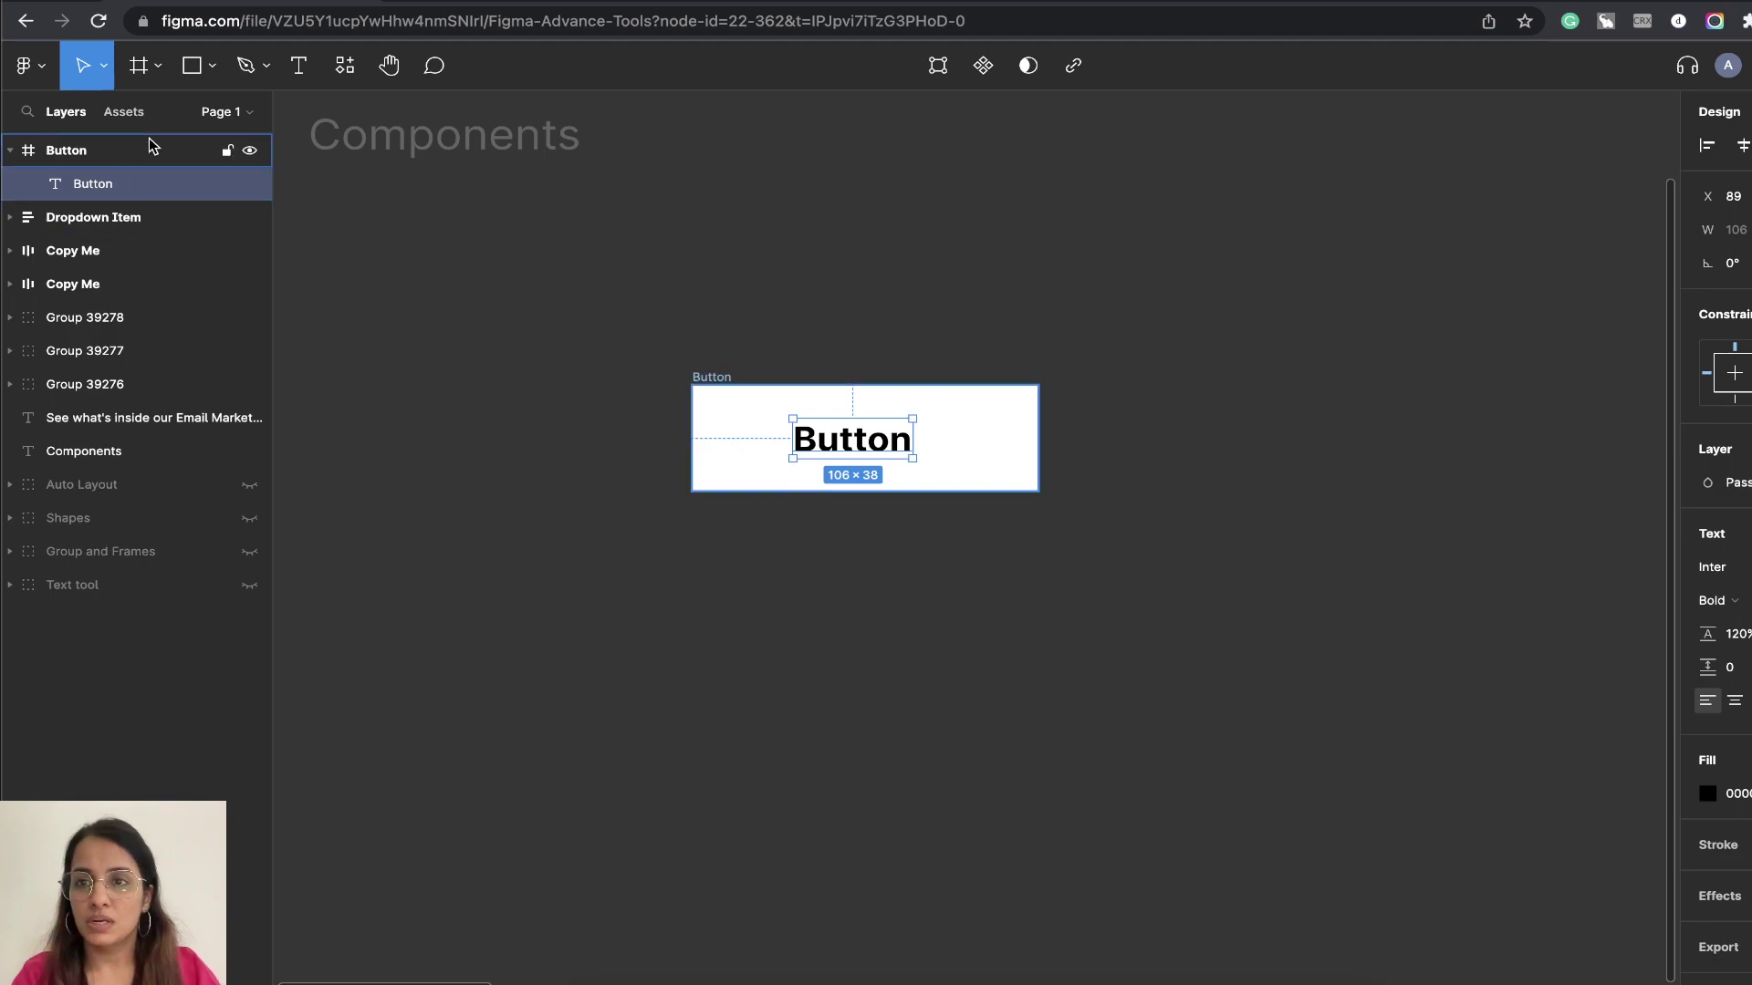
# Apply auto layout to the Button frame and check its nested text layer
pyautogui.click(976, 454)
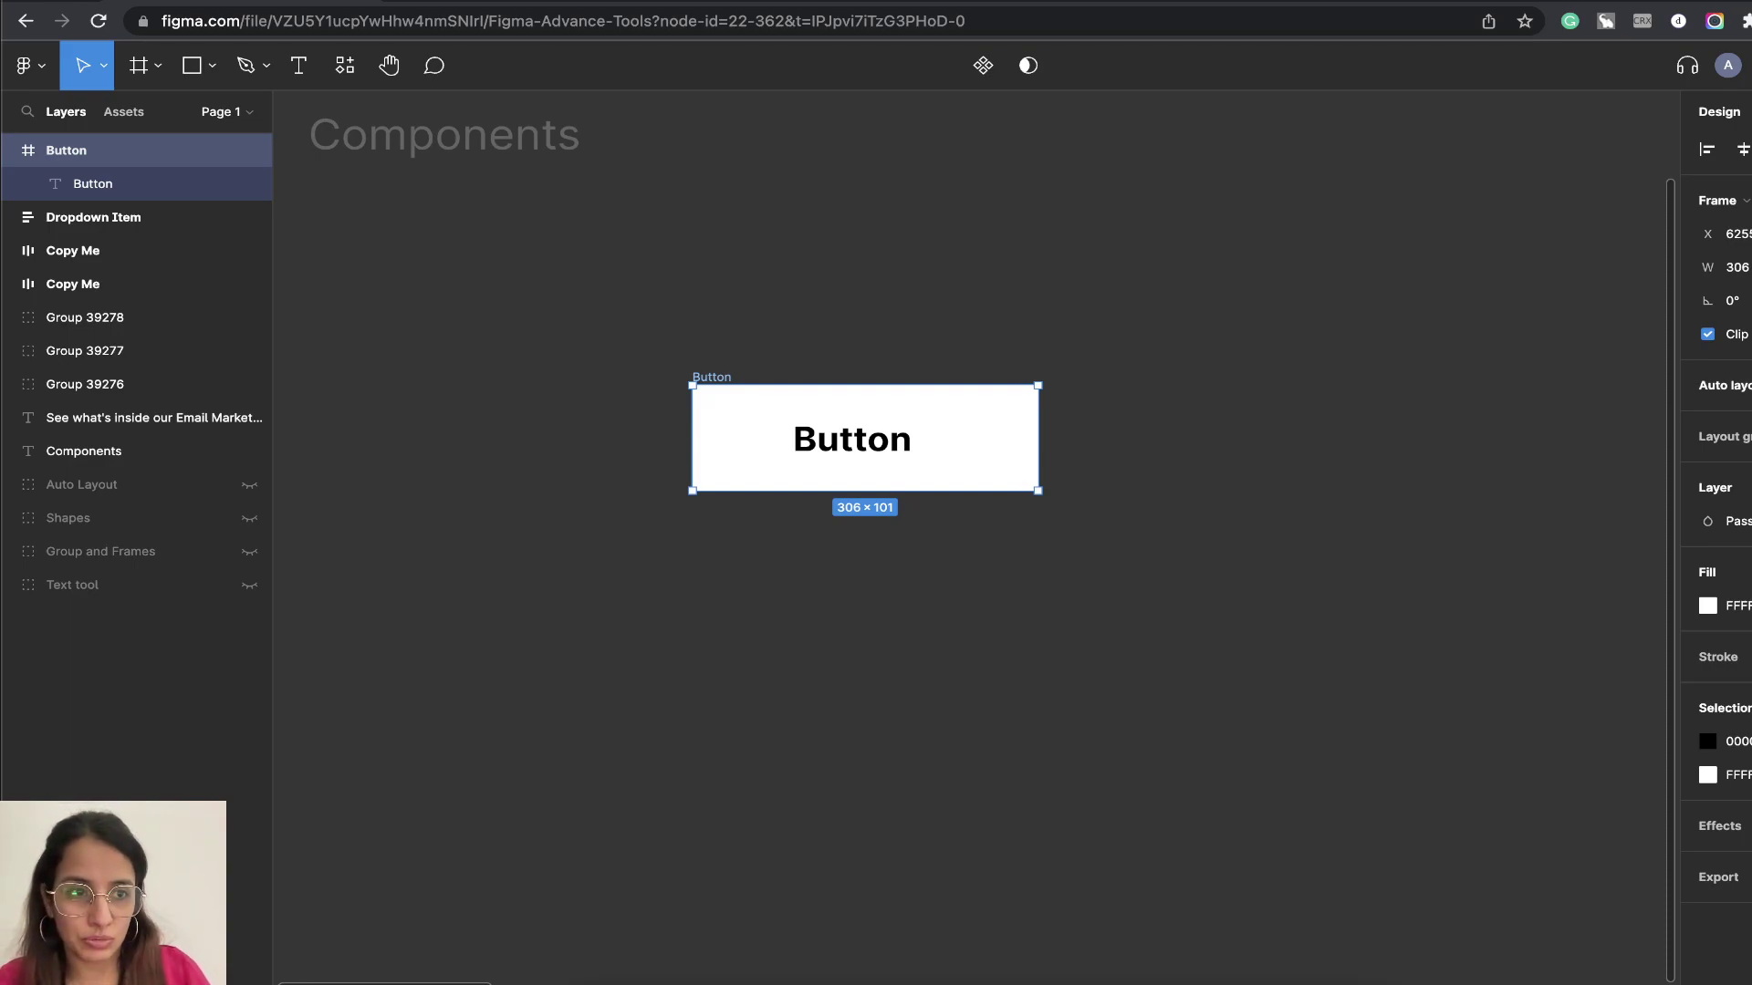
pyautogui.hotkey('shift', 'a')
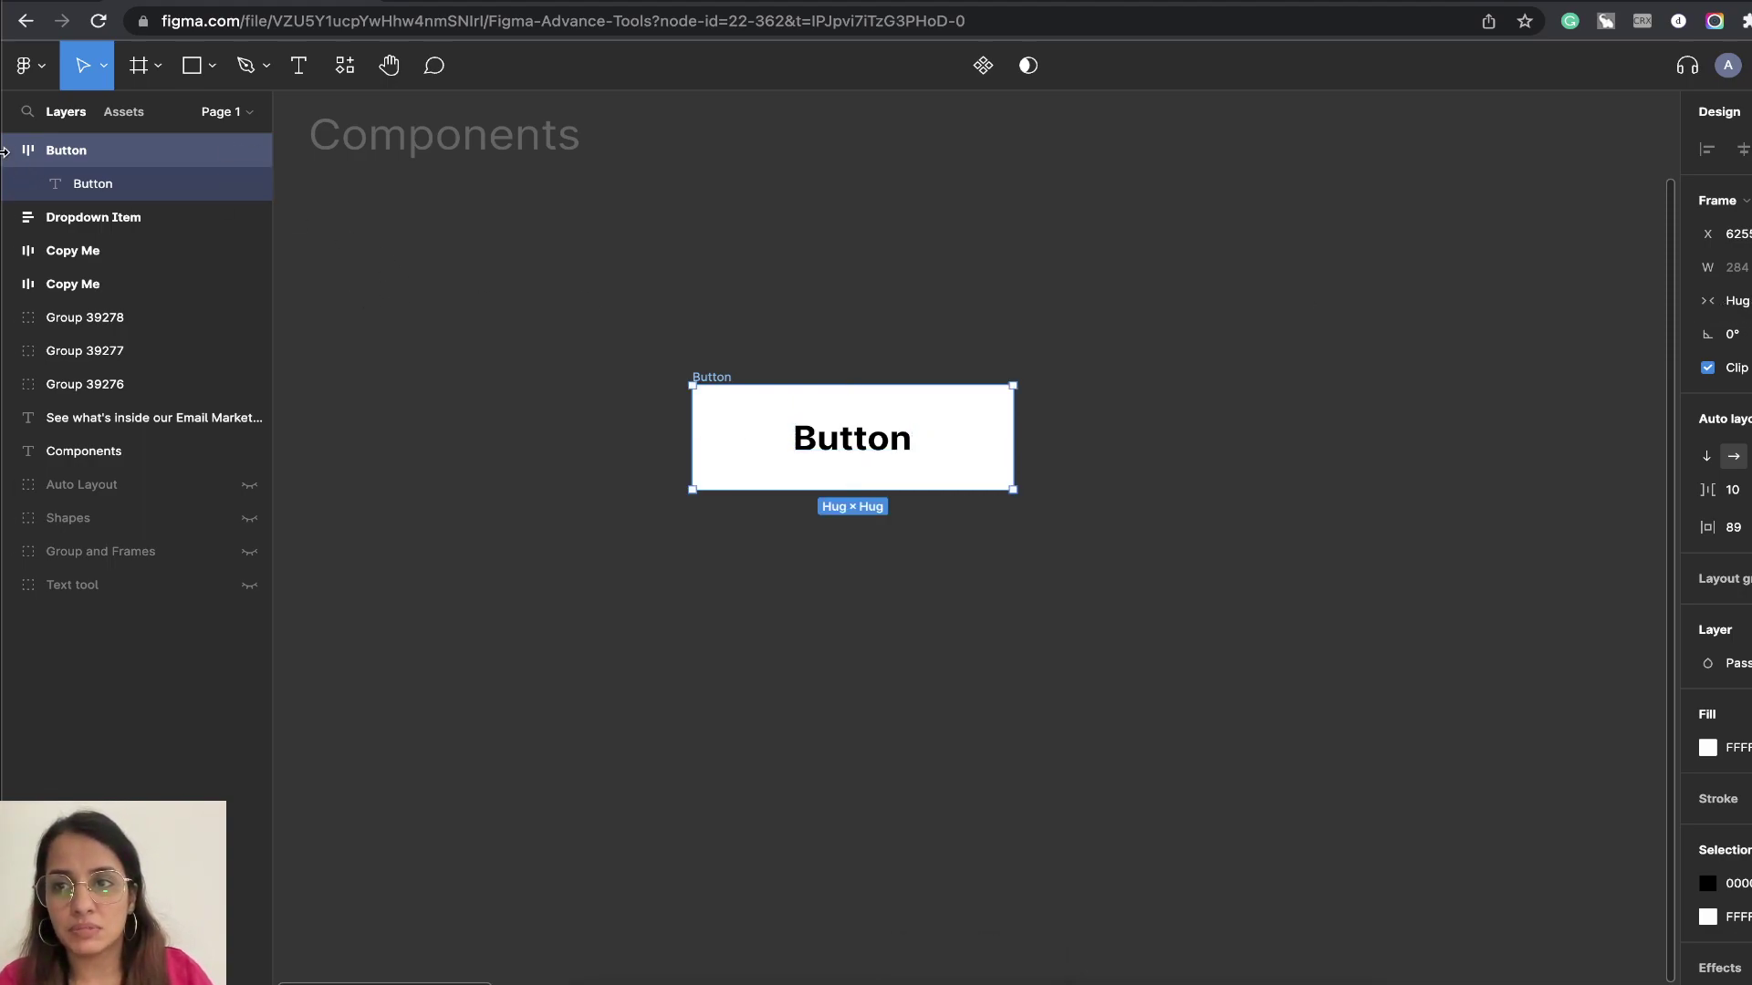
pyautogui.click(9, 150)
pyautogui.click(9, 150)
pyautogui.click(113, 193)
pyautogui.click(133, 157)
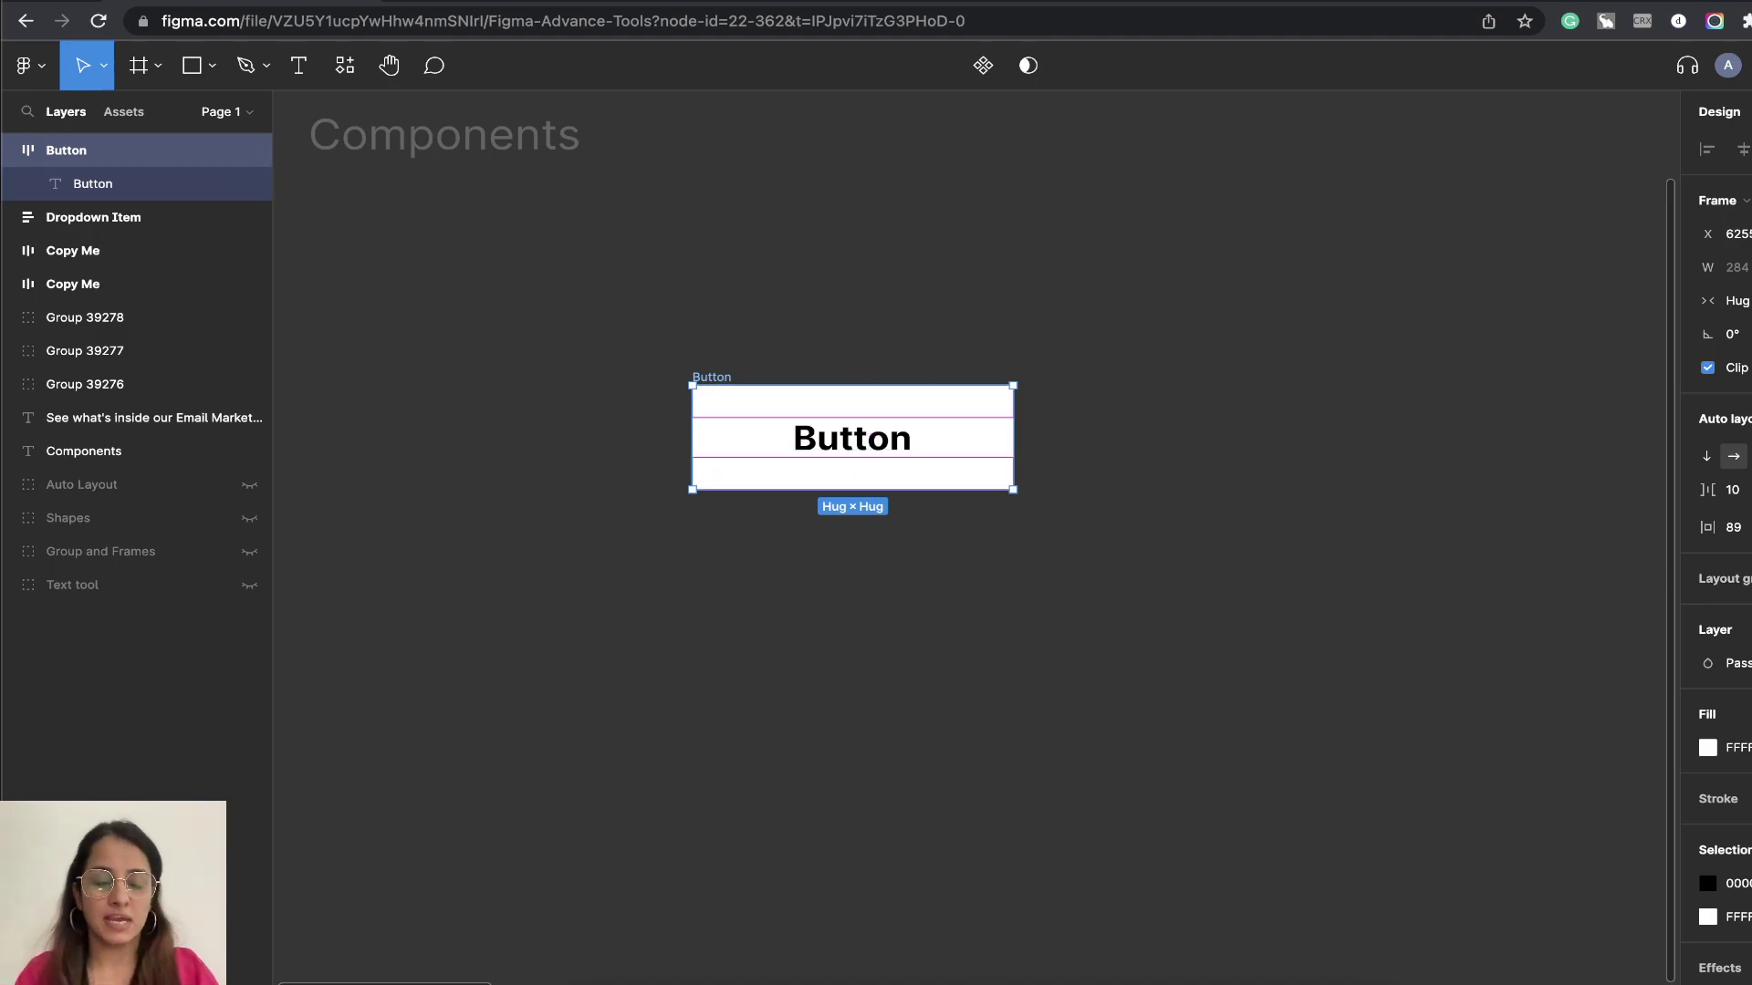
# Reduce the Button frame's vertical padding and set its horizontal padding to 40
pyautogui.press('Return')
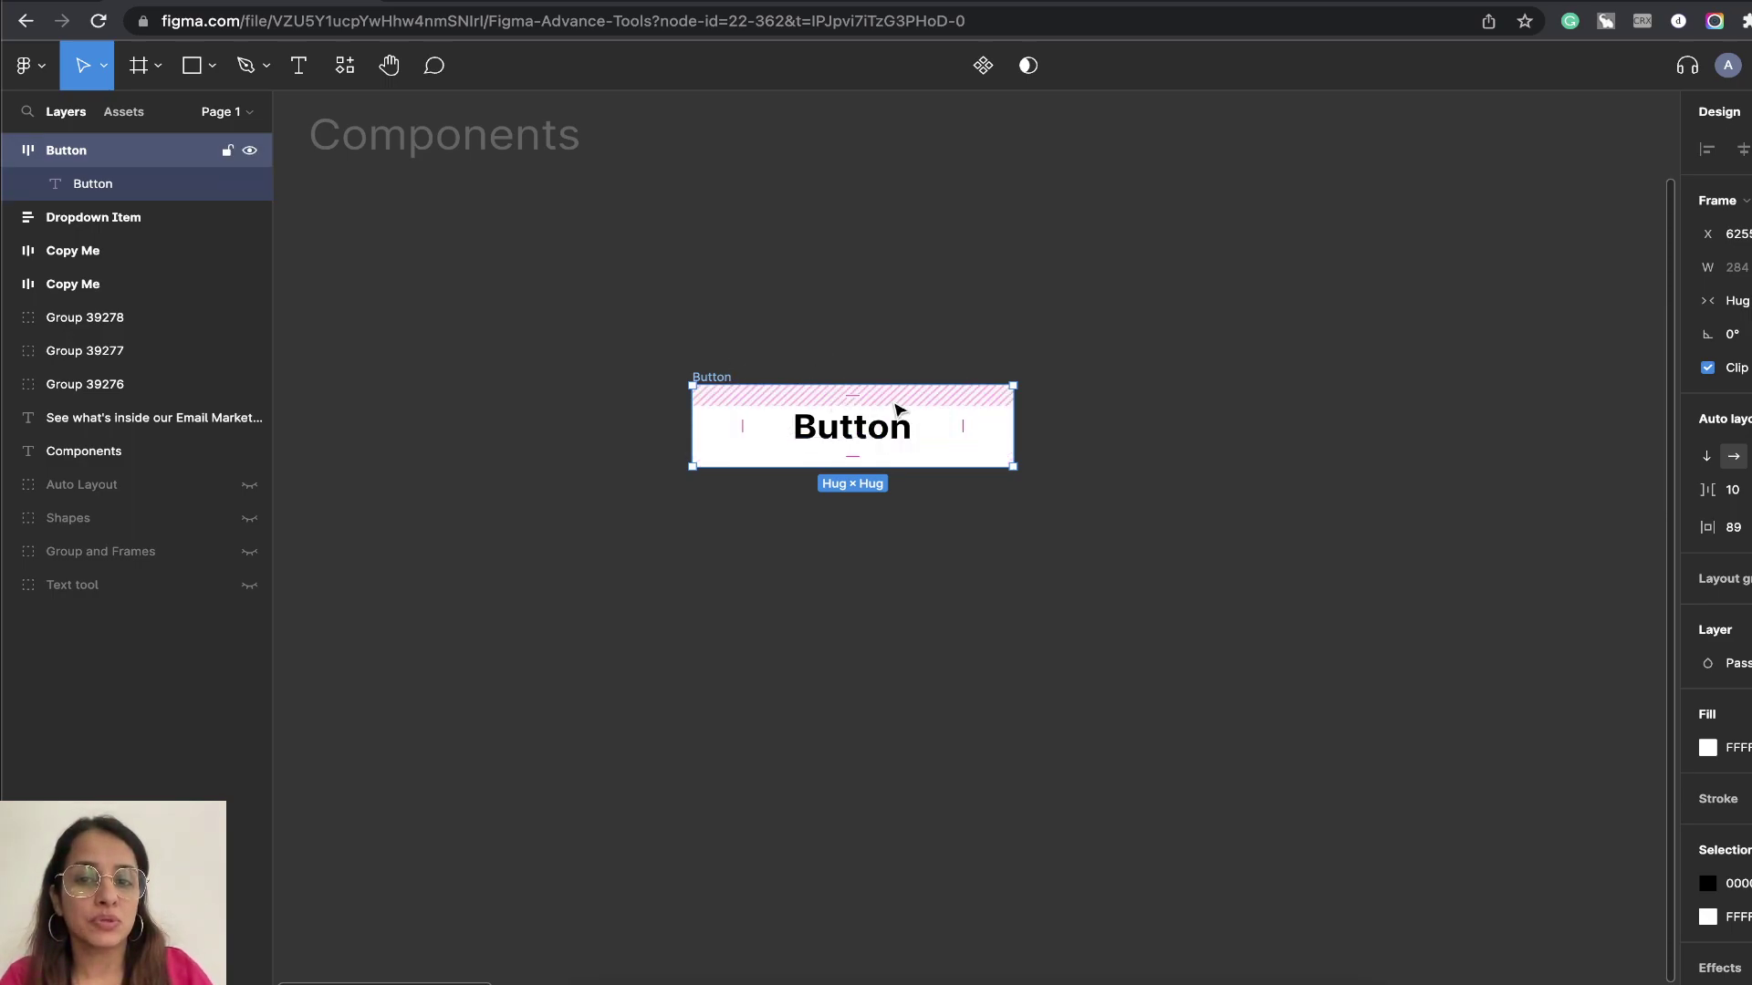
pyautogui.click(1738, 529)
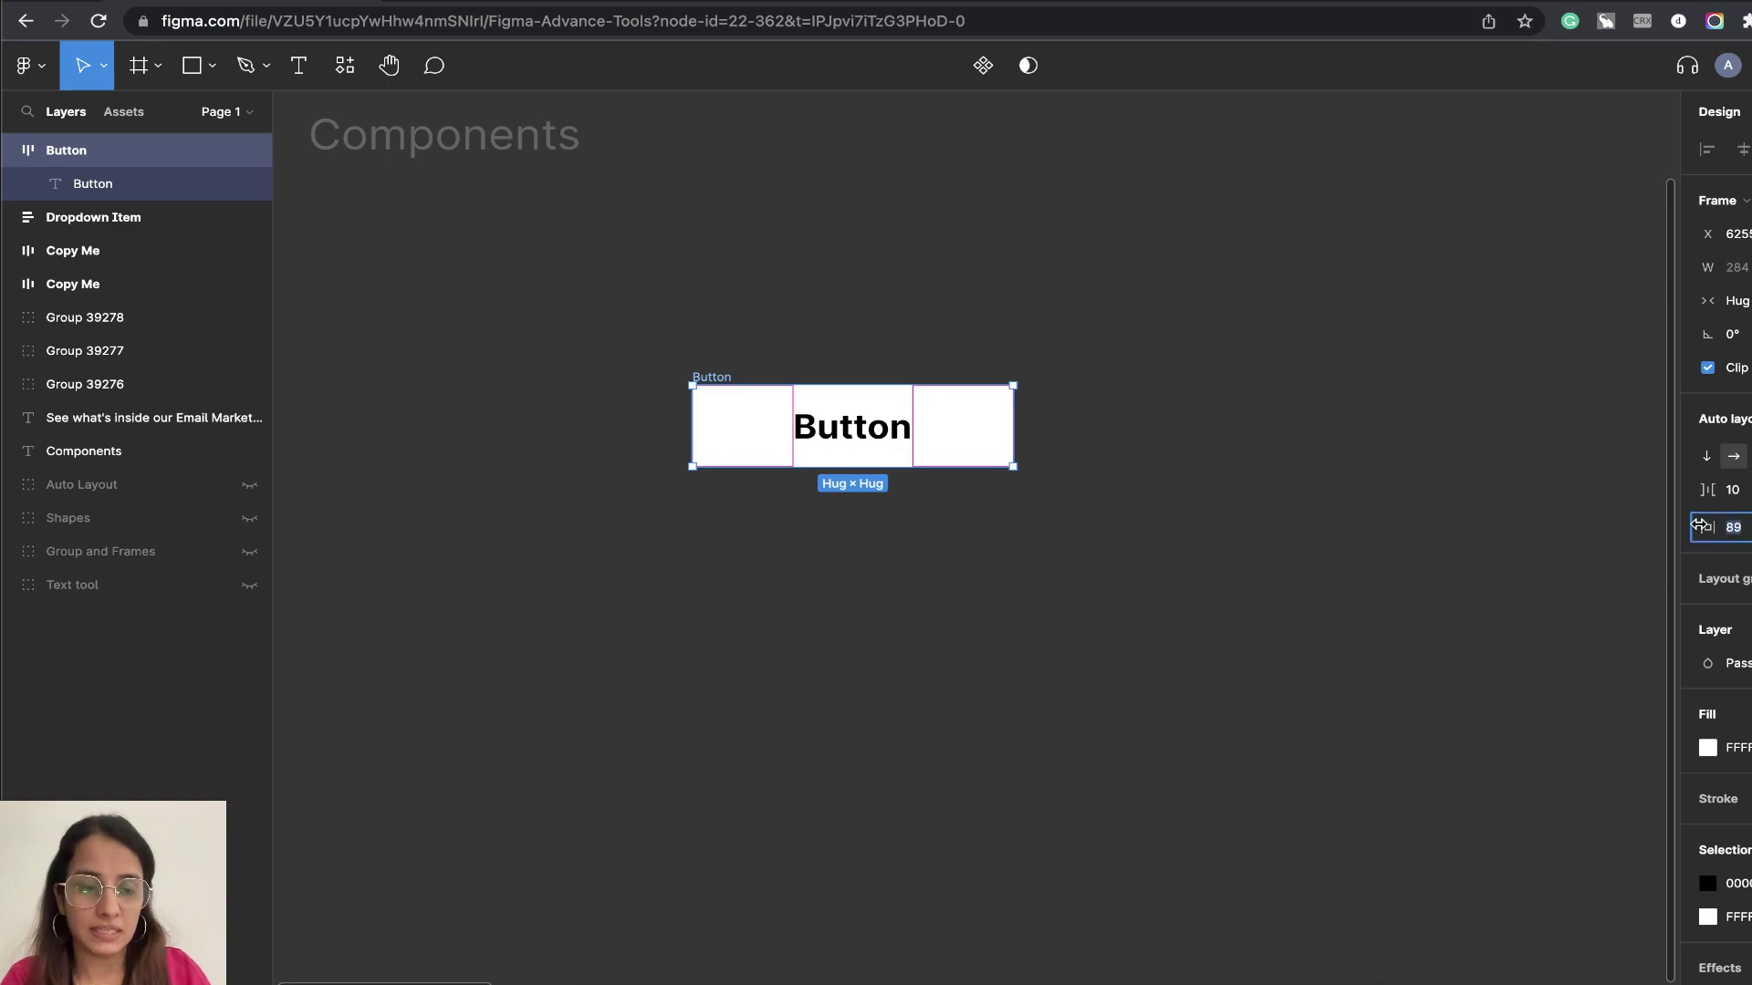
pyautogui.write('40')
pyautogui.press('Return')
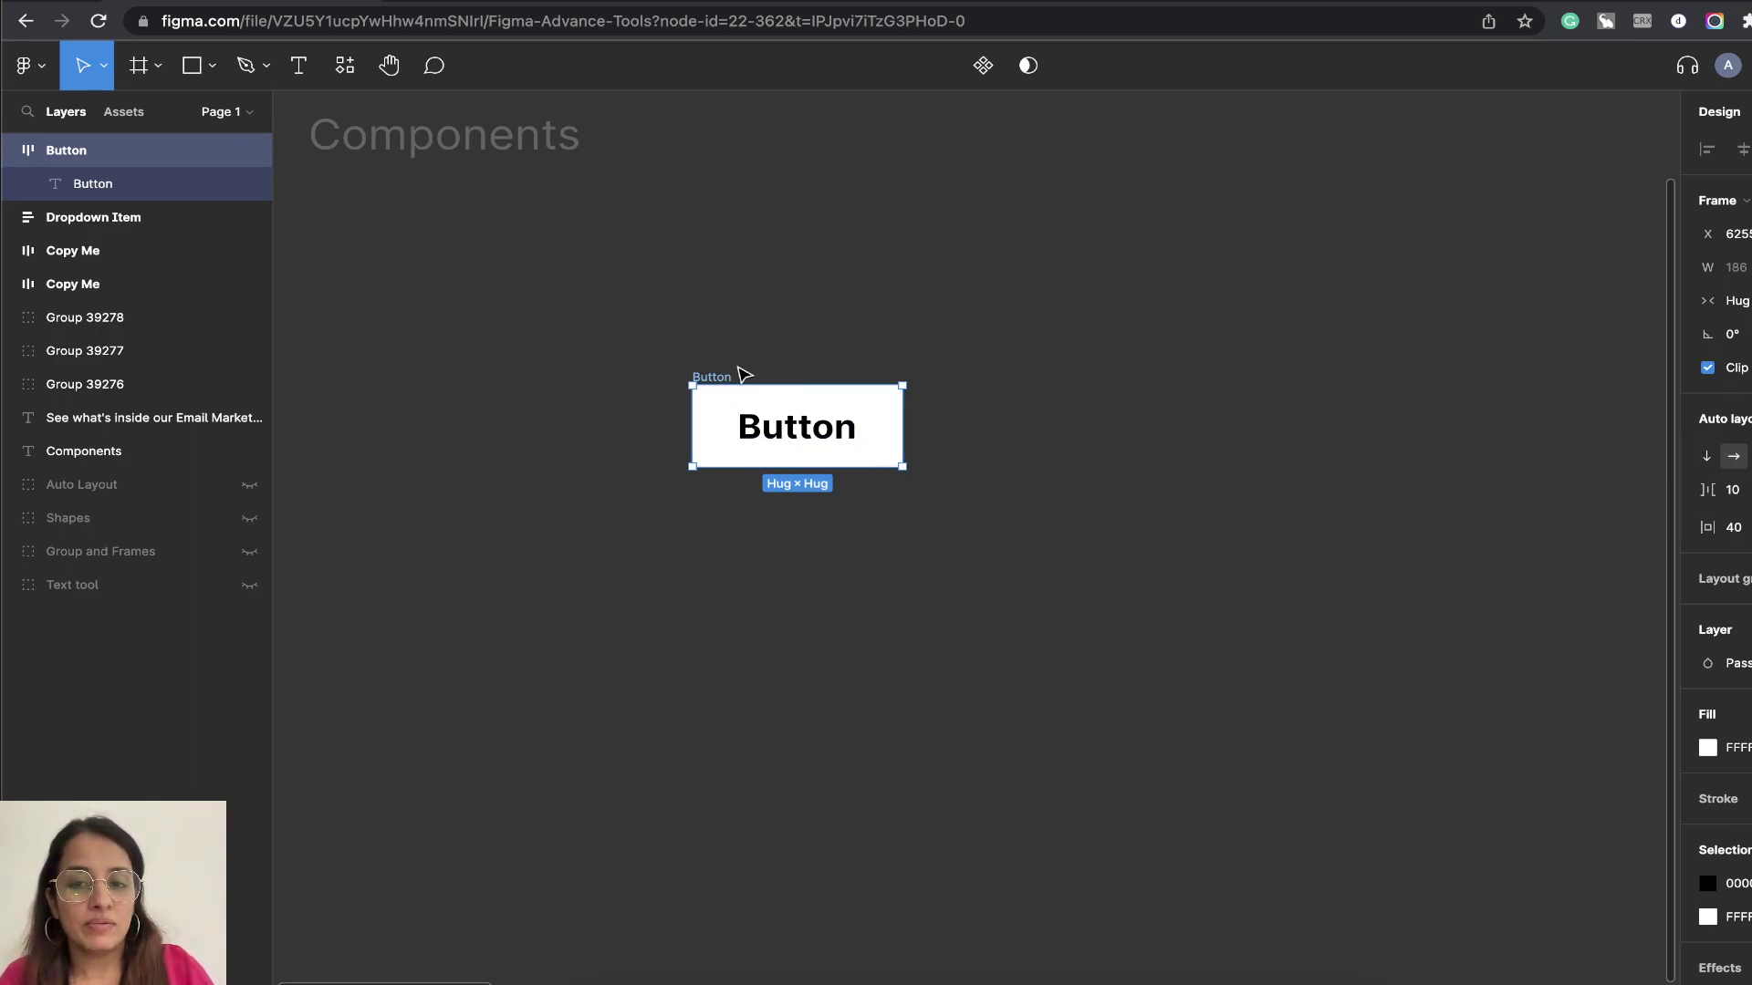
# Set the Button frame's item spacing to 0 and move the frame up and to the right on the canvas
pyautogui.click(1732, 490)
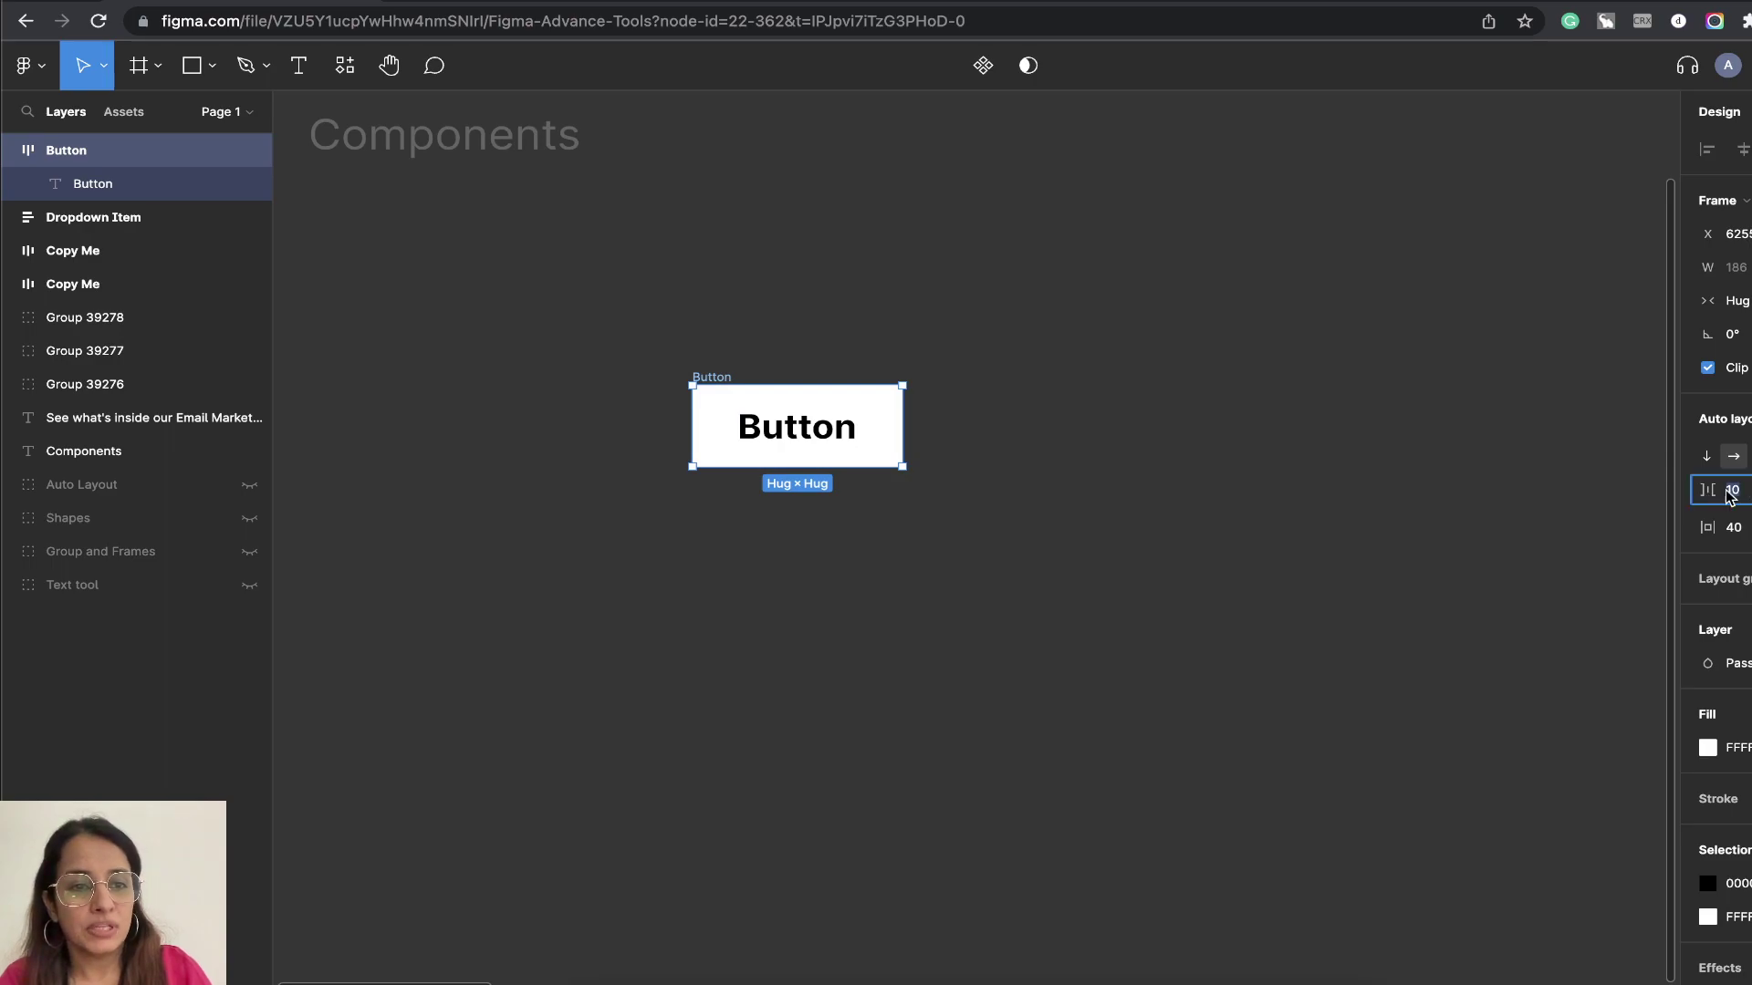
pyautogui.write('0')
pyautogui.press('Return')
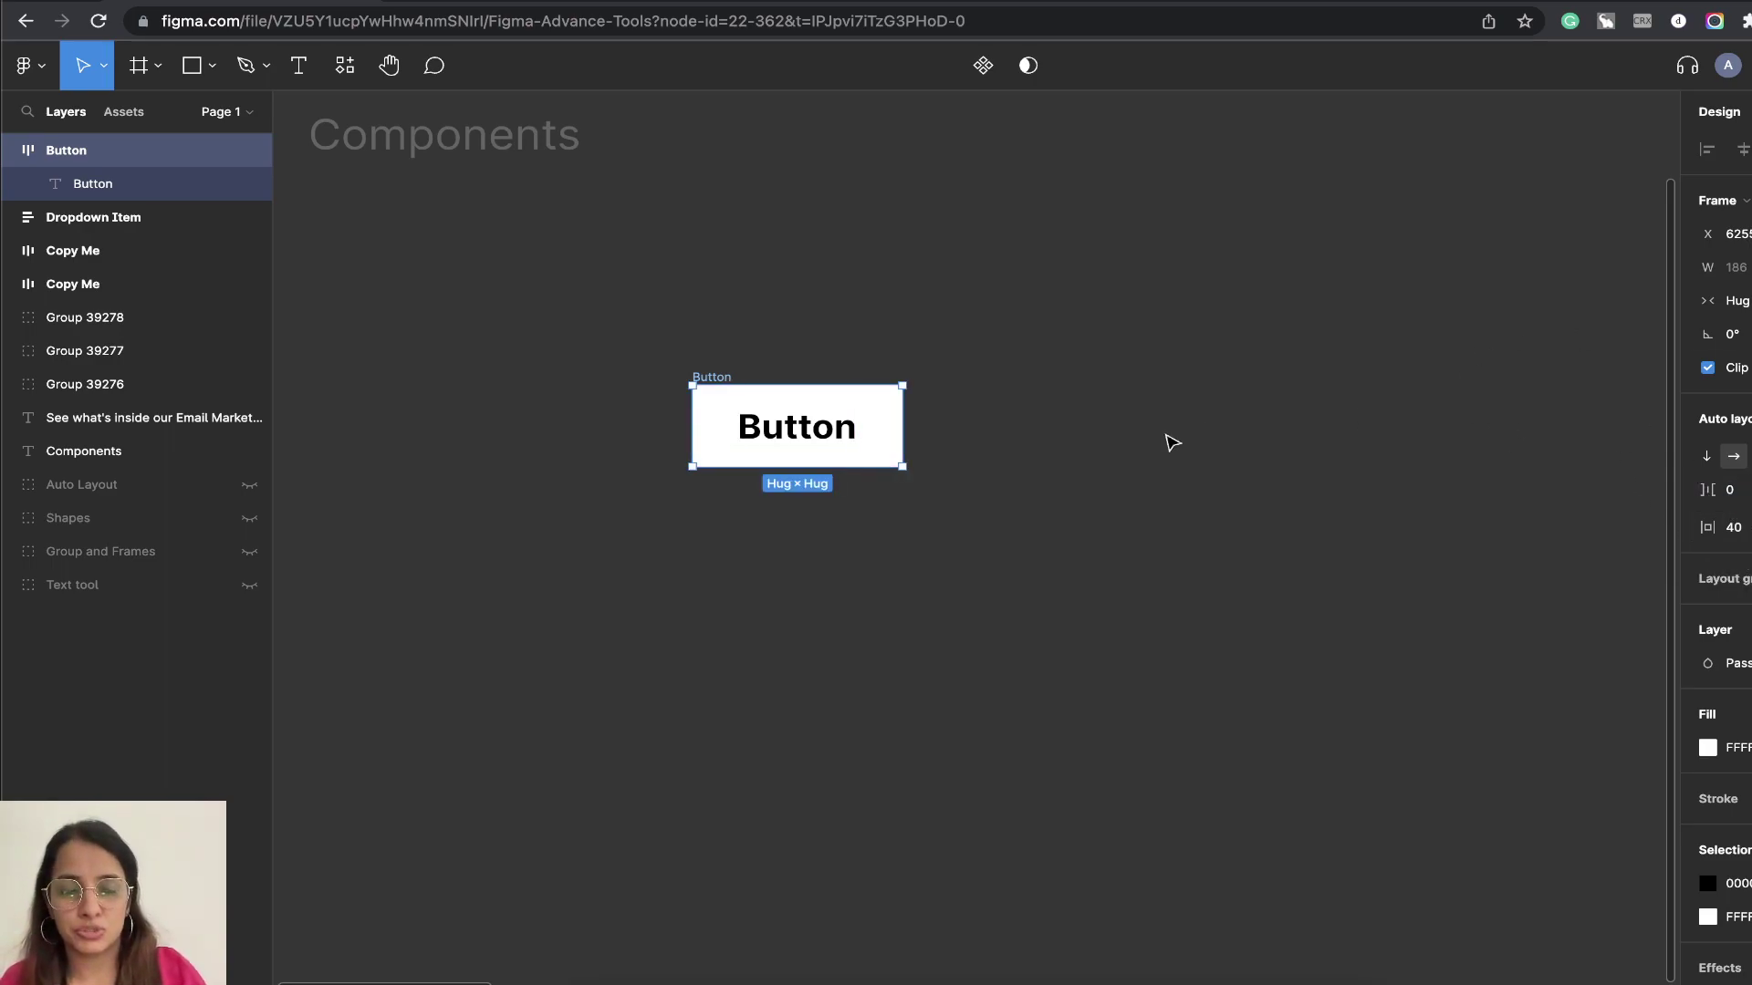
pyautogui.moveTo(719, 381); pyautogui.dragTo(866, 221)
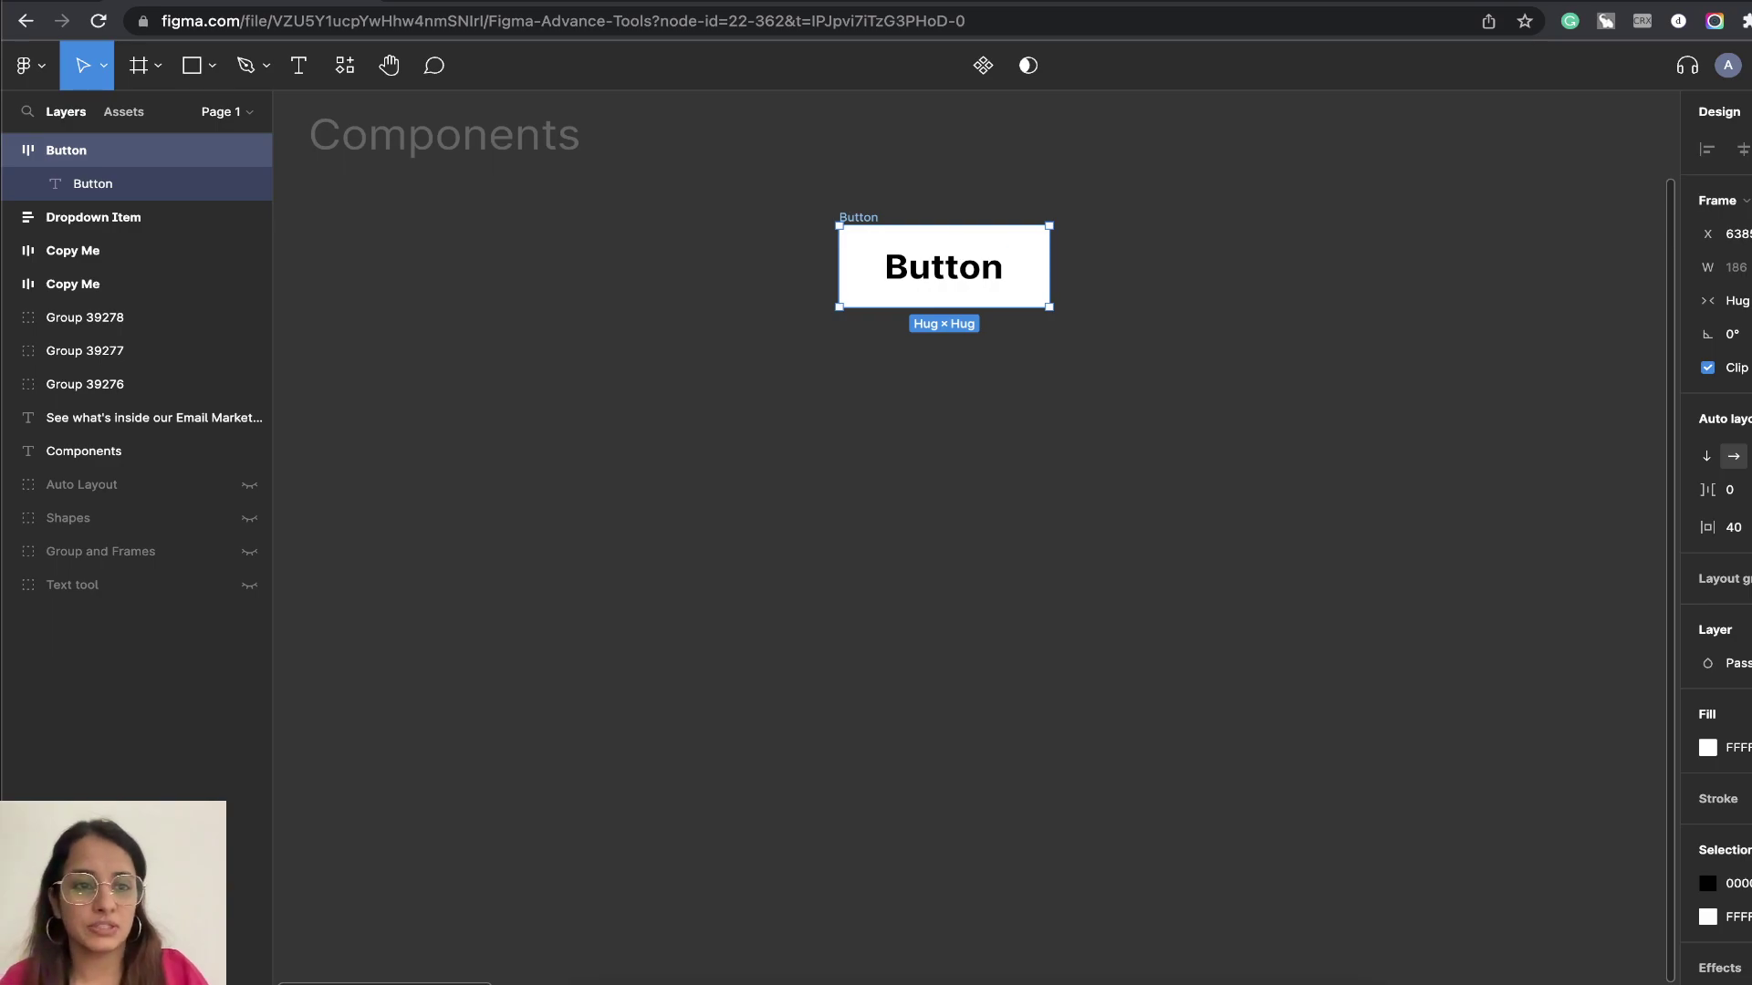
pyautogui.click(1302, 360)
# Fill the Button frame with a light green solid colour
pyautogui.click(862, 219)
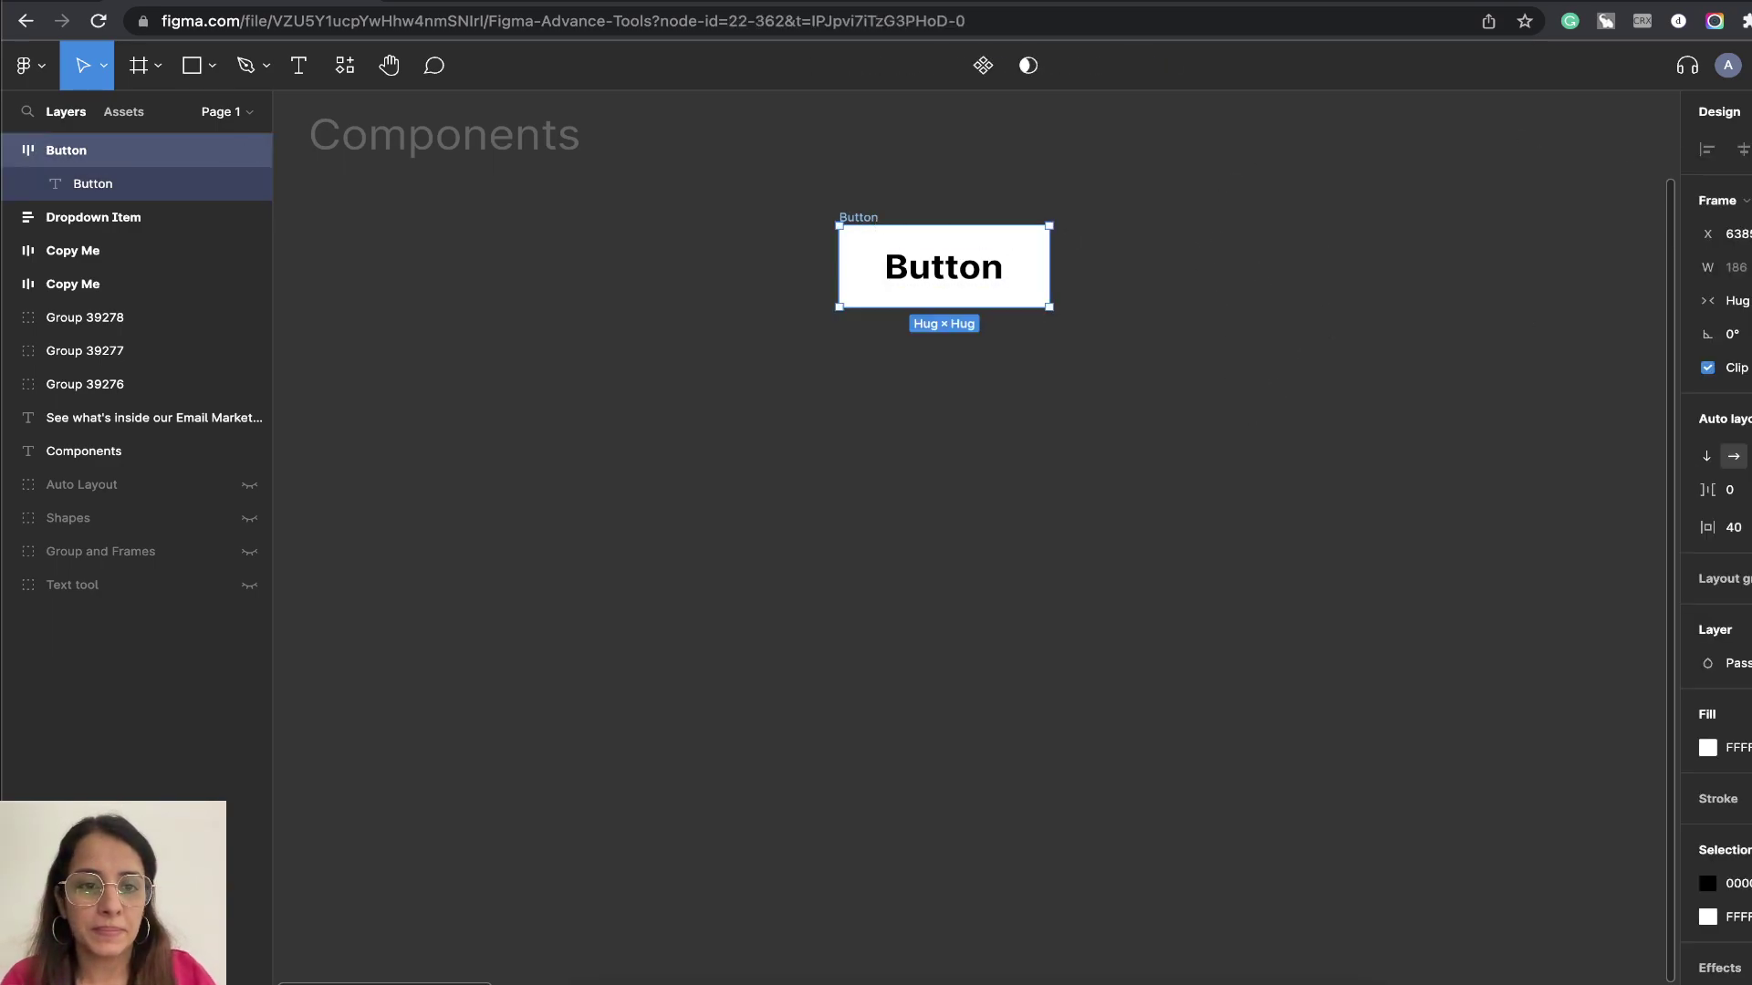
pyautogui.click(1708, 749)
pyautogui.click(1520, 748)
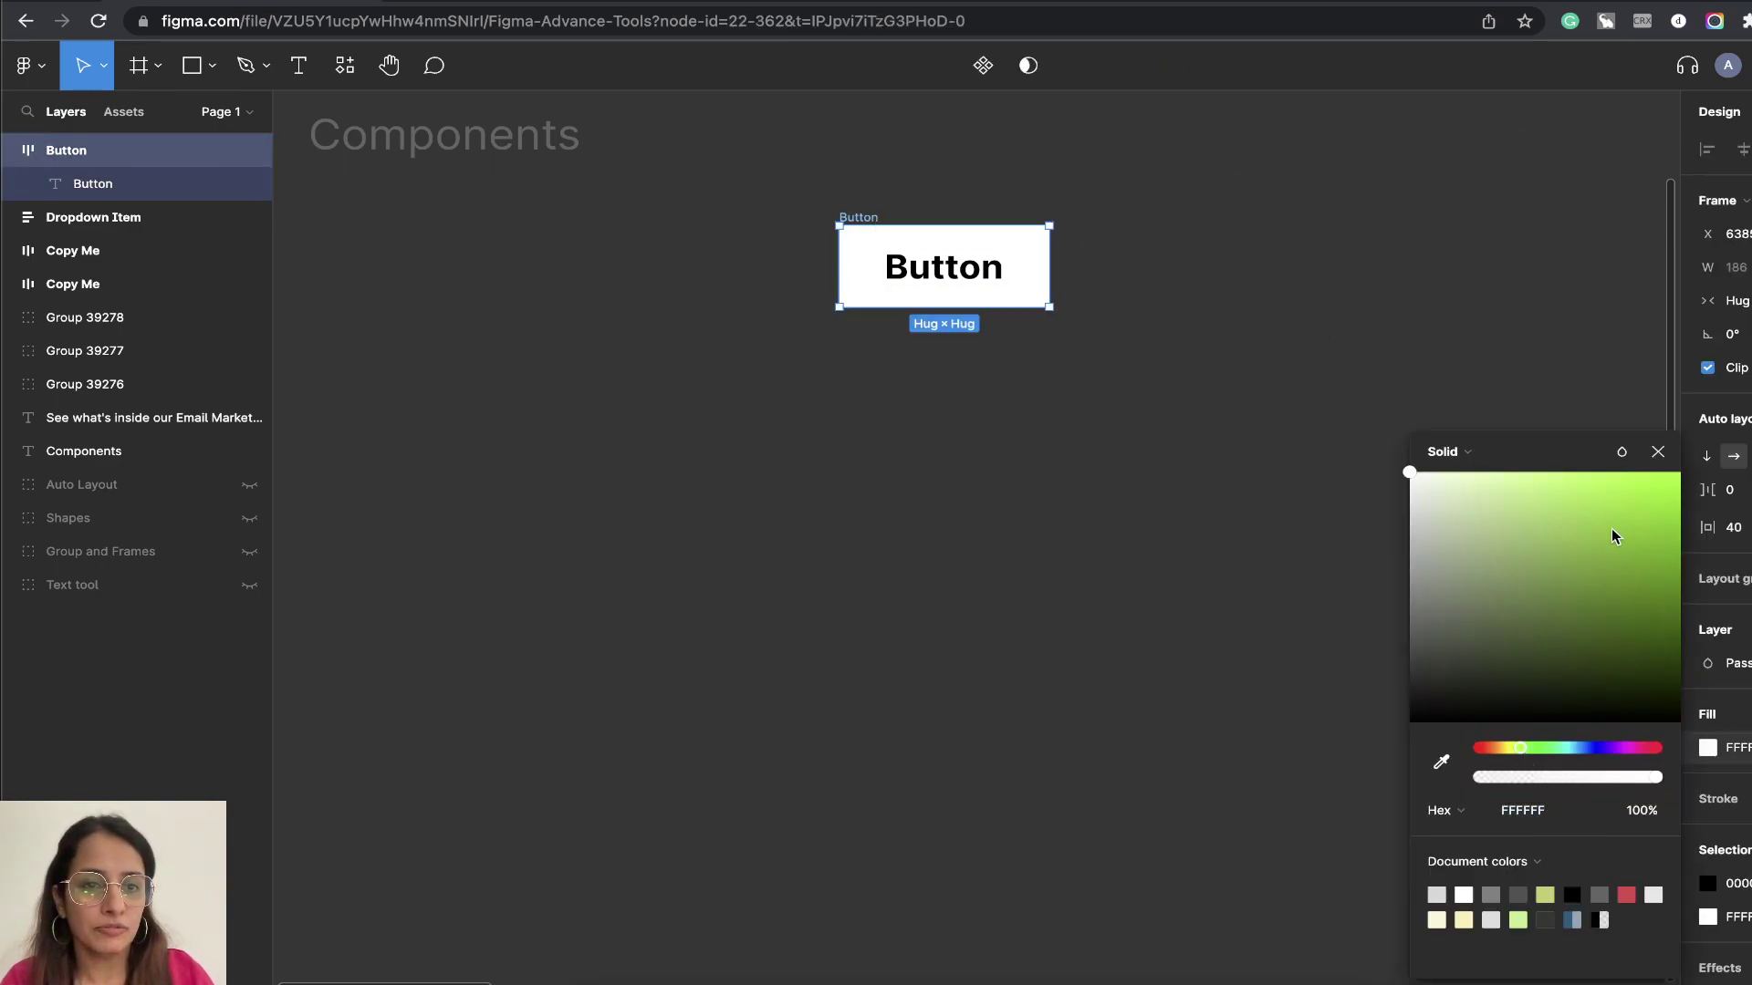
pyautogui.click(1585, 511)
pyautogui.moveTo(1584, 548); pyautogui.dragTo(1563, 525)
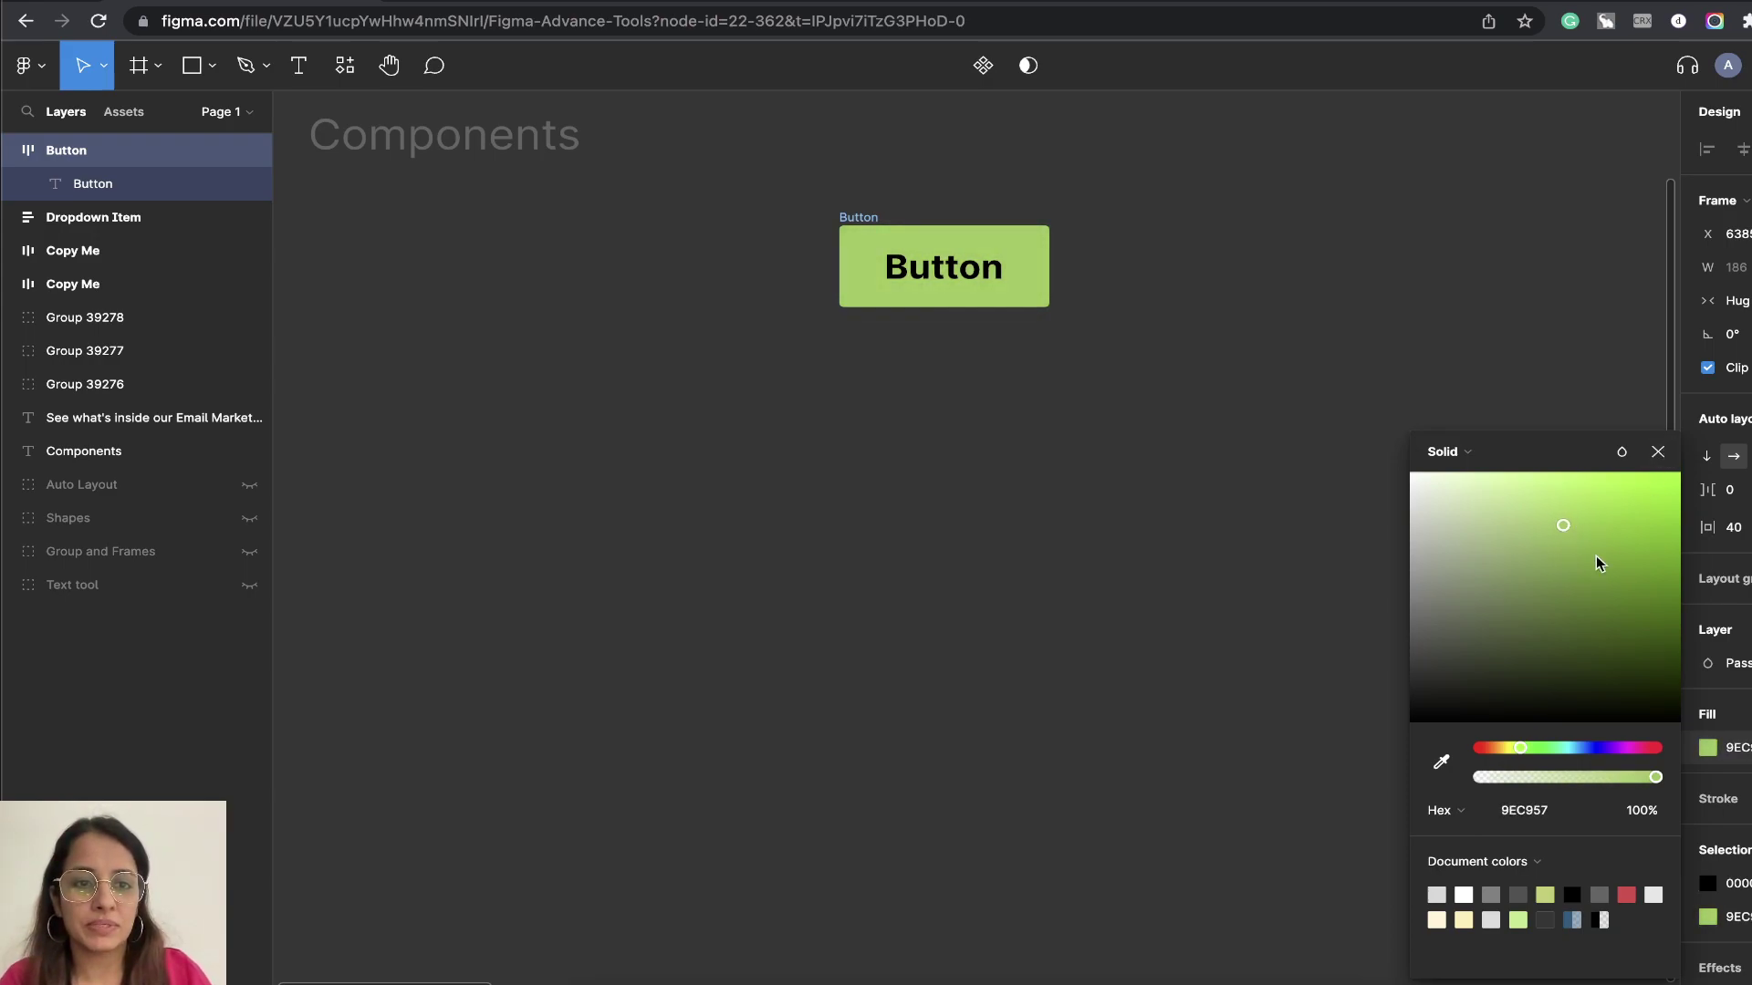
pyautogui.click(1658, 452)
pyautogui.click(1268, 406)
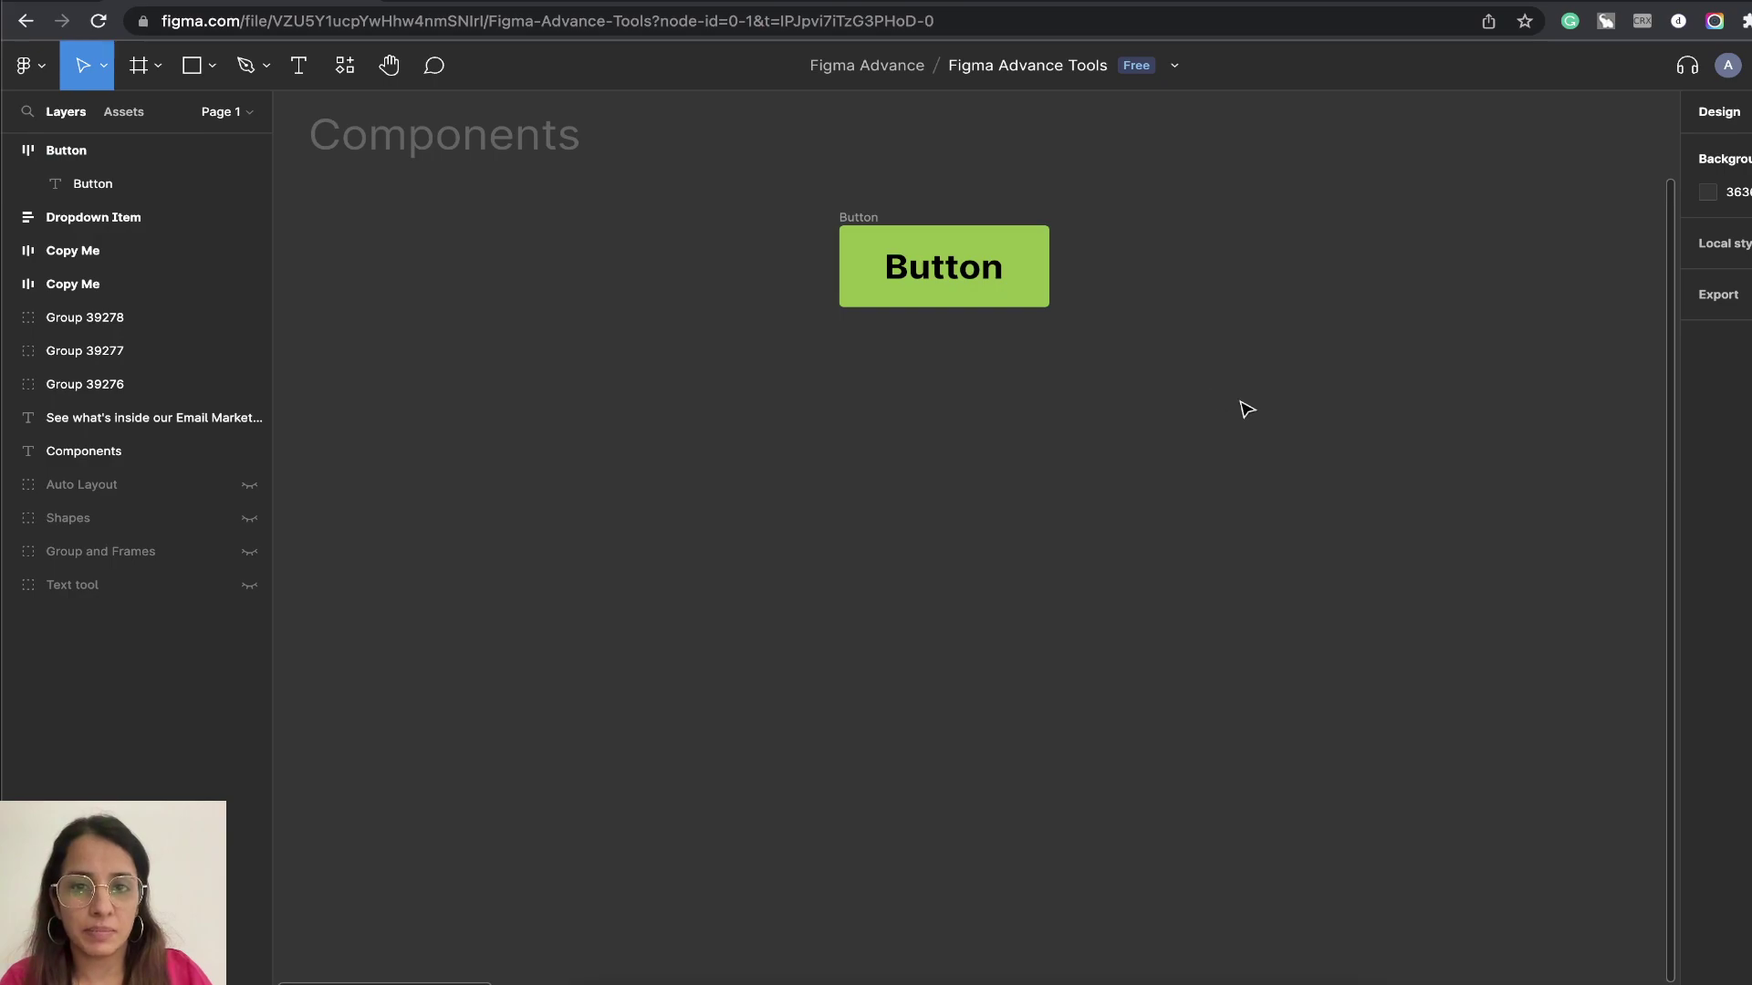
# Change the button's text colour from black to the dark grey 373737
pyautogui.click(847, 221)
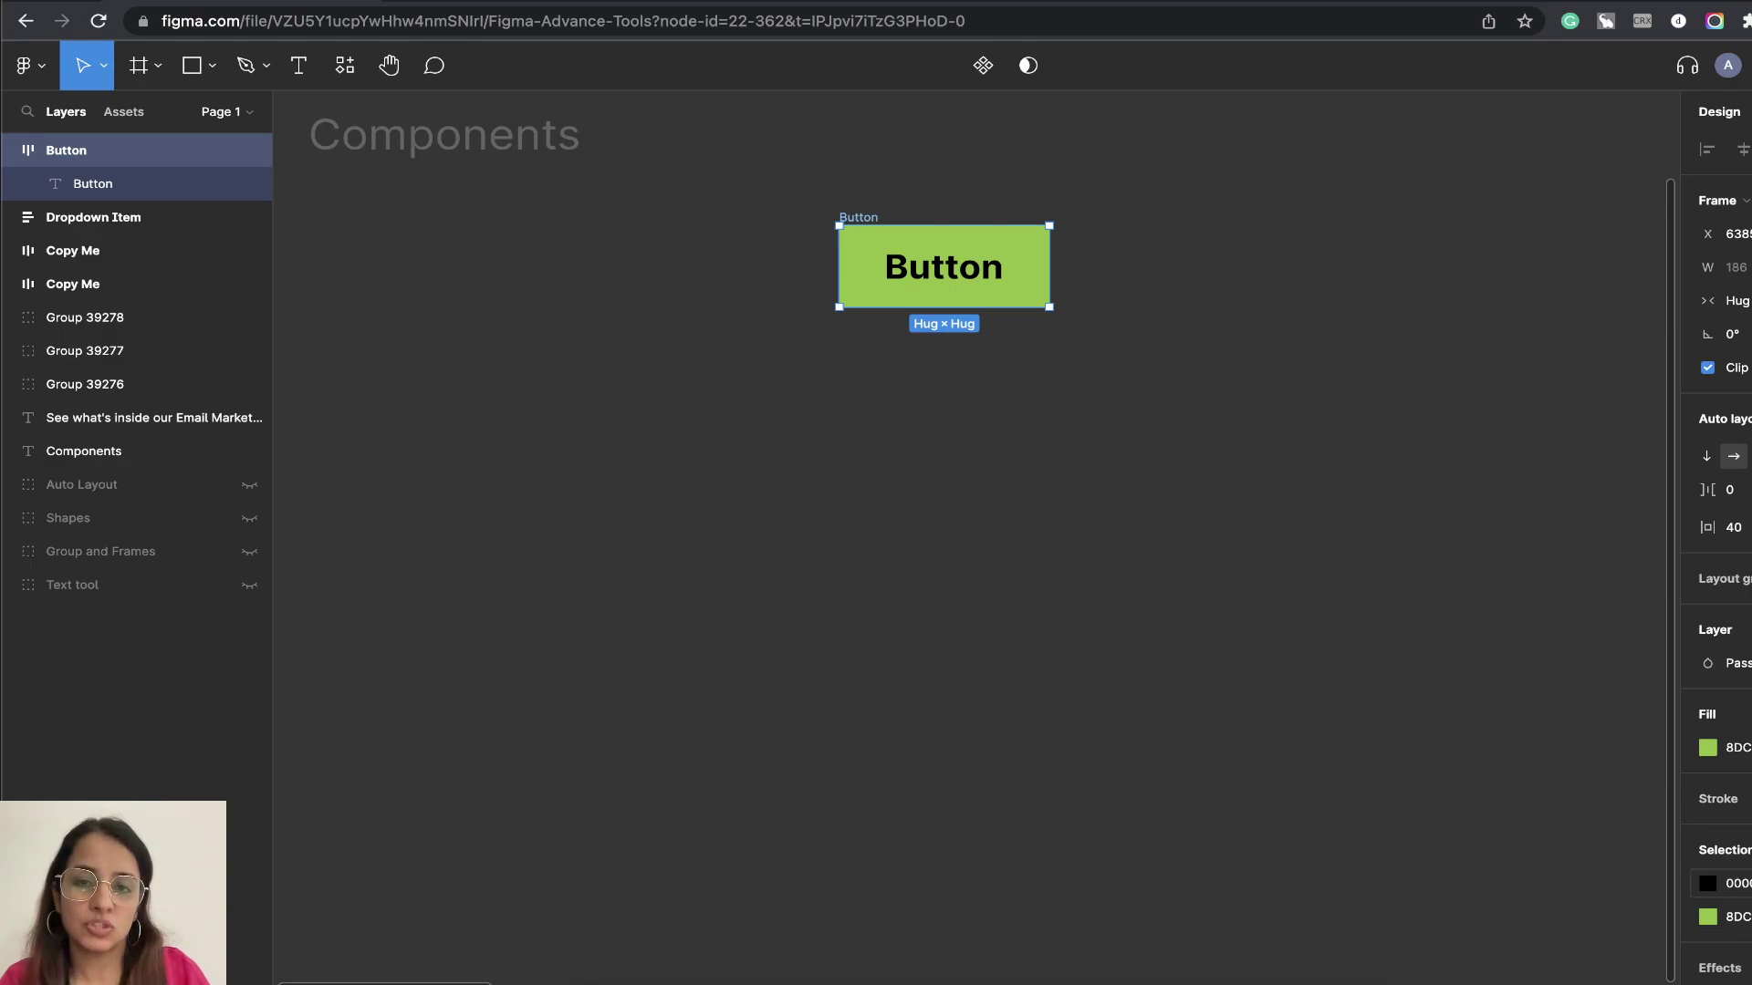
pyautogui.click(1709, 883)
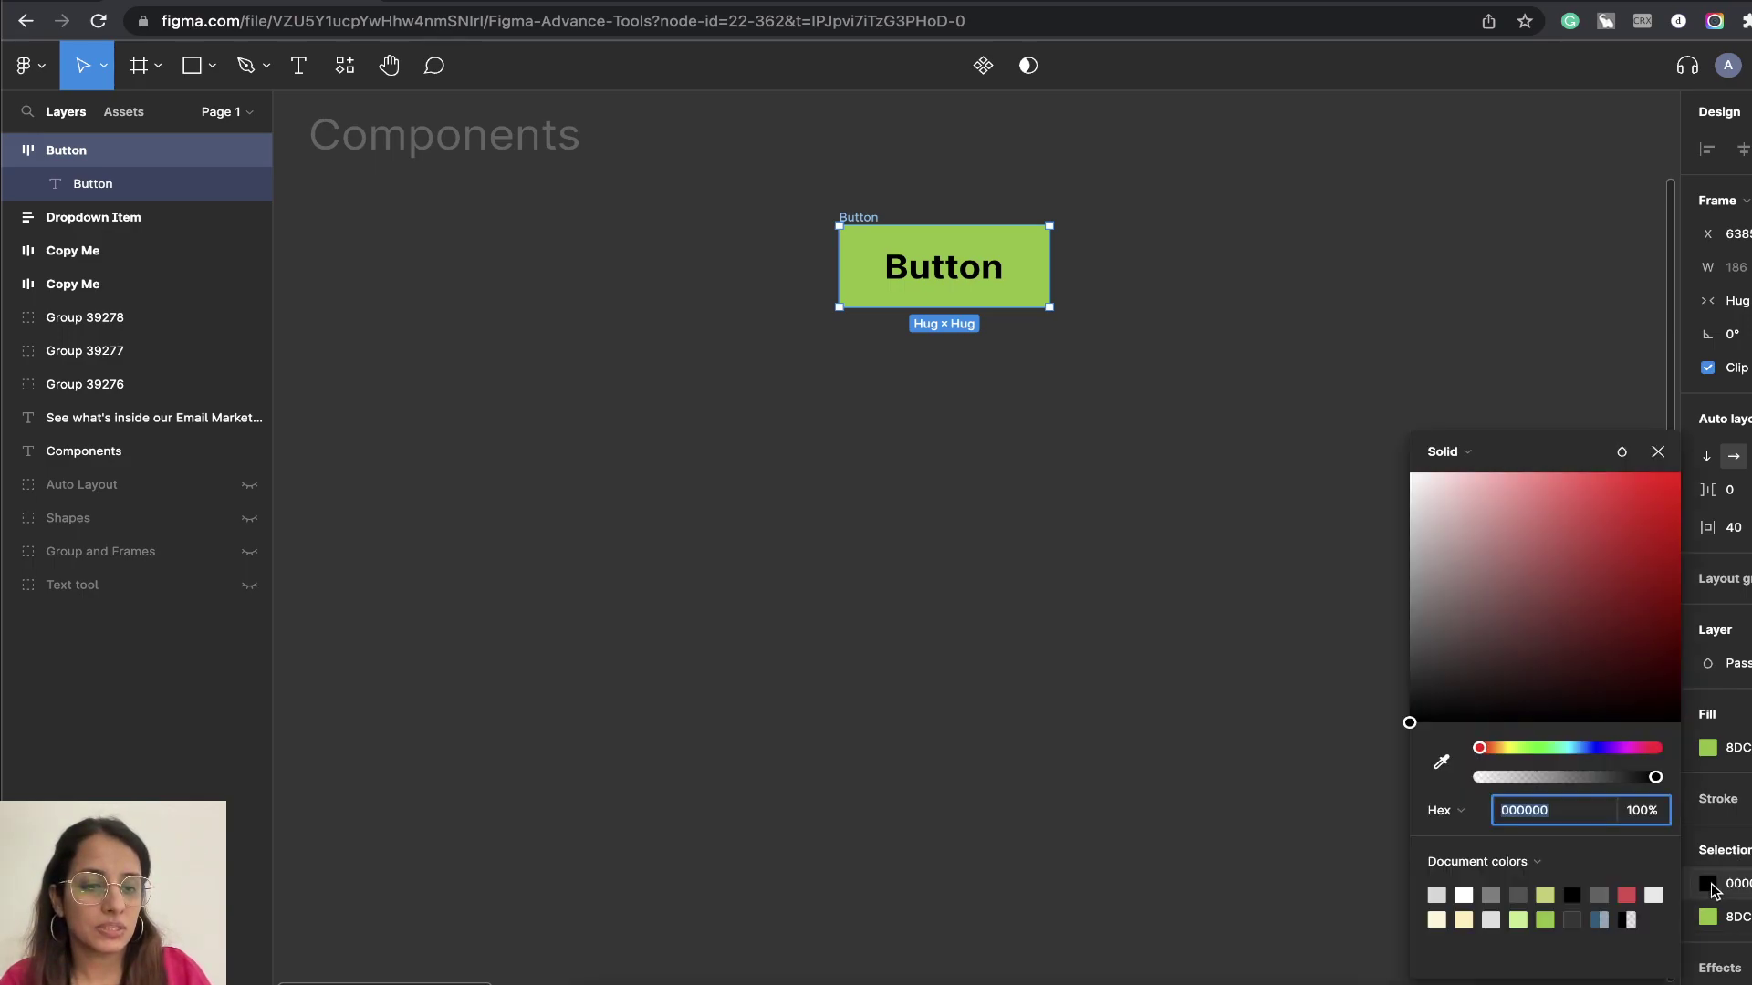
pyautogui.moveTo(1490, 680); pyautogui.dragTo(1369, 679)
pyautogui.click(1658, 451)
pyautogui.click(1317, 395)
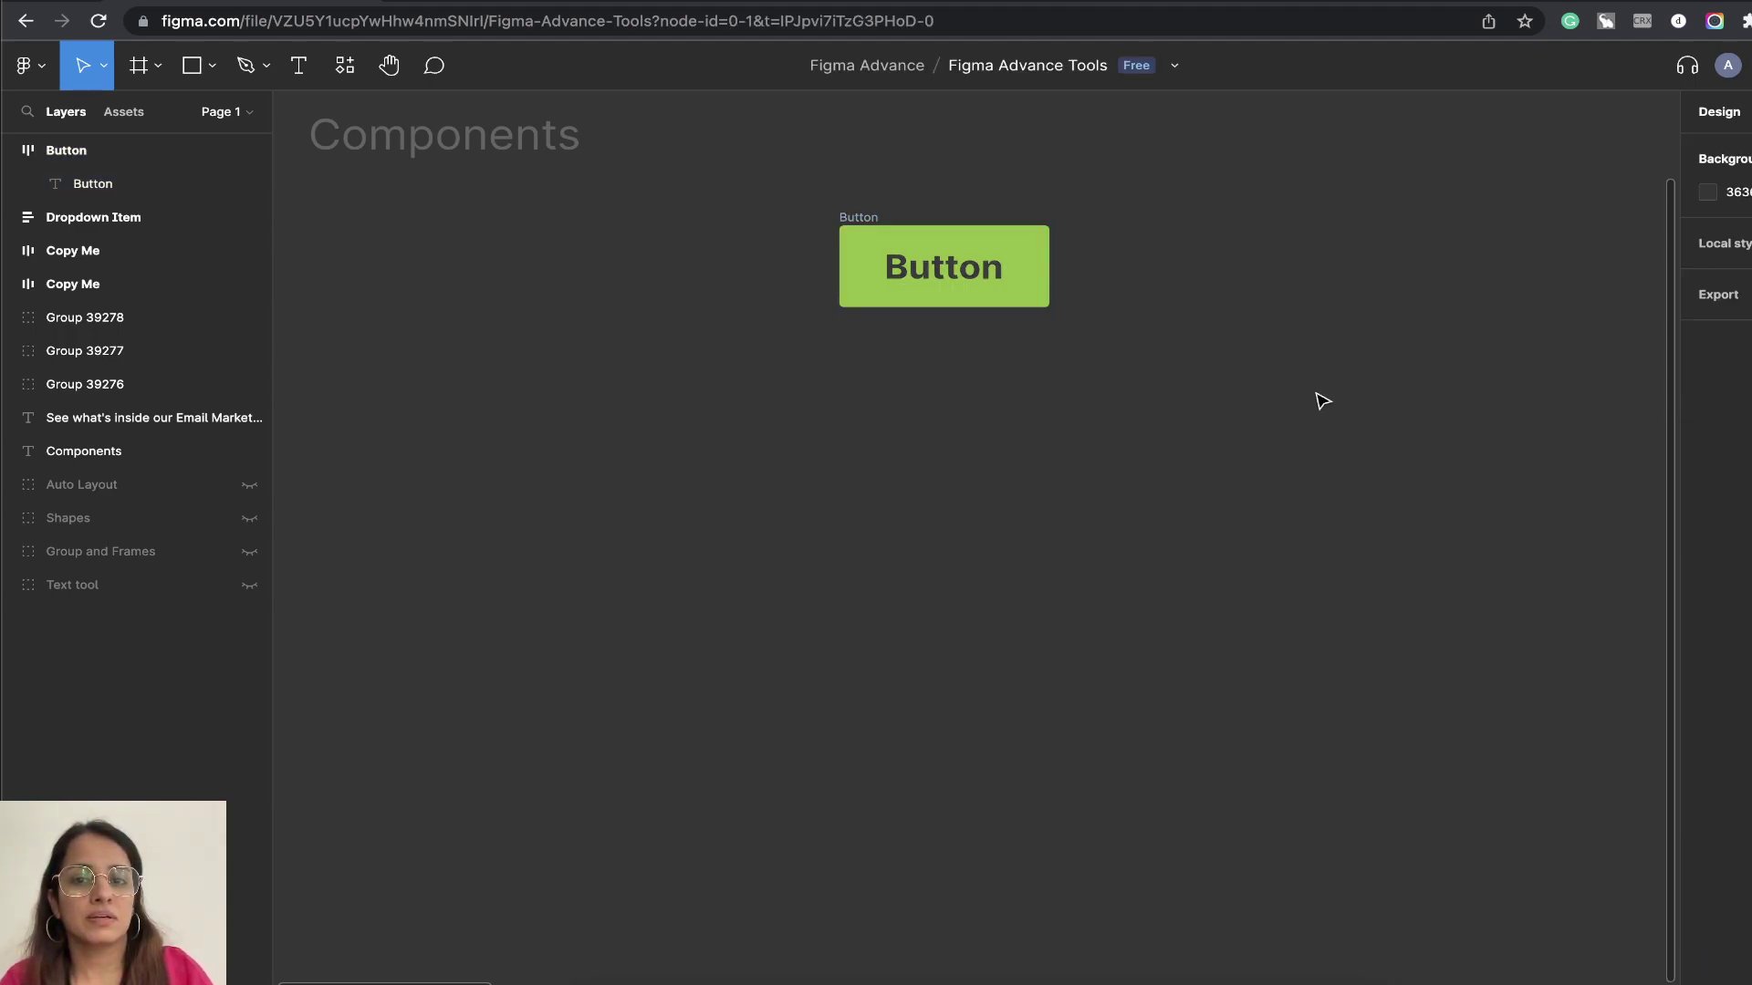
# Change the Button frame's fill to the darker green 4D8C2F
pyautogui.click(858, 217)
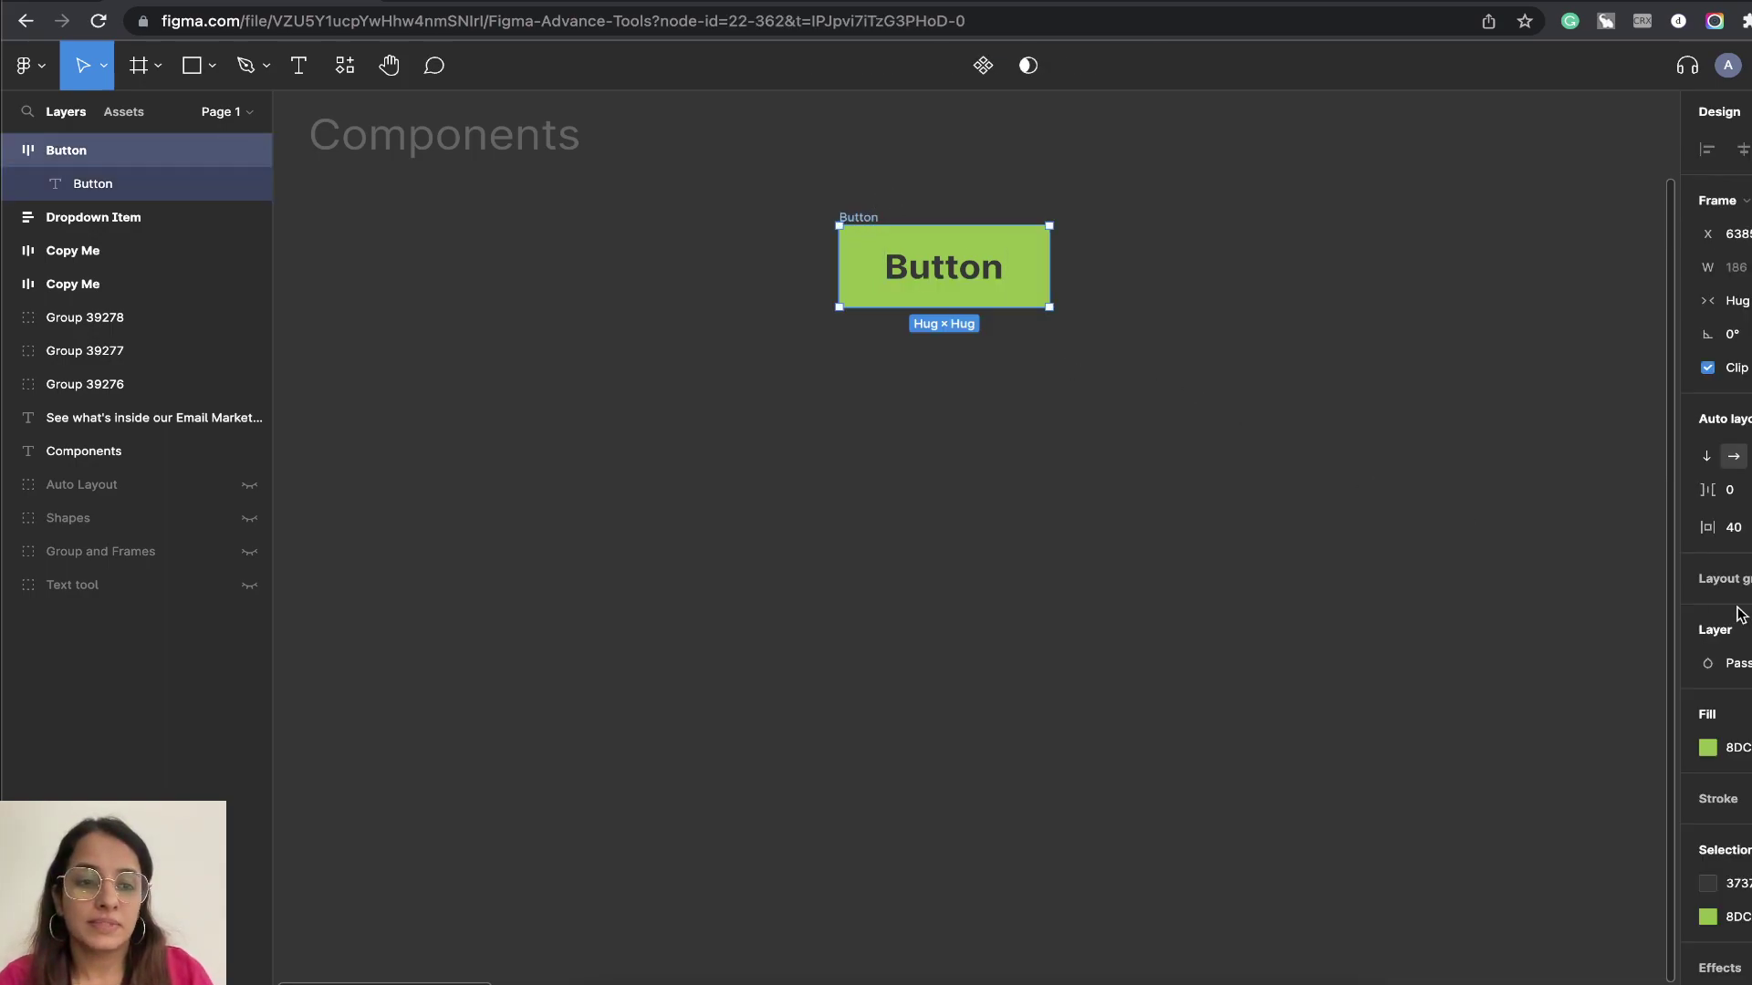
pyautogui.click(1707, 748)
pyautogui.moveTo(1517, 757); pyautogui.dragTo(1529, 755)
pyautogui.moveTo(1555, 572); pyautogui.dragTo(1590, 597)
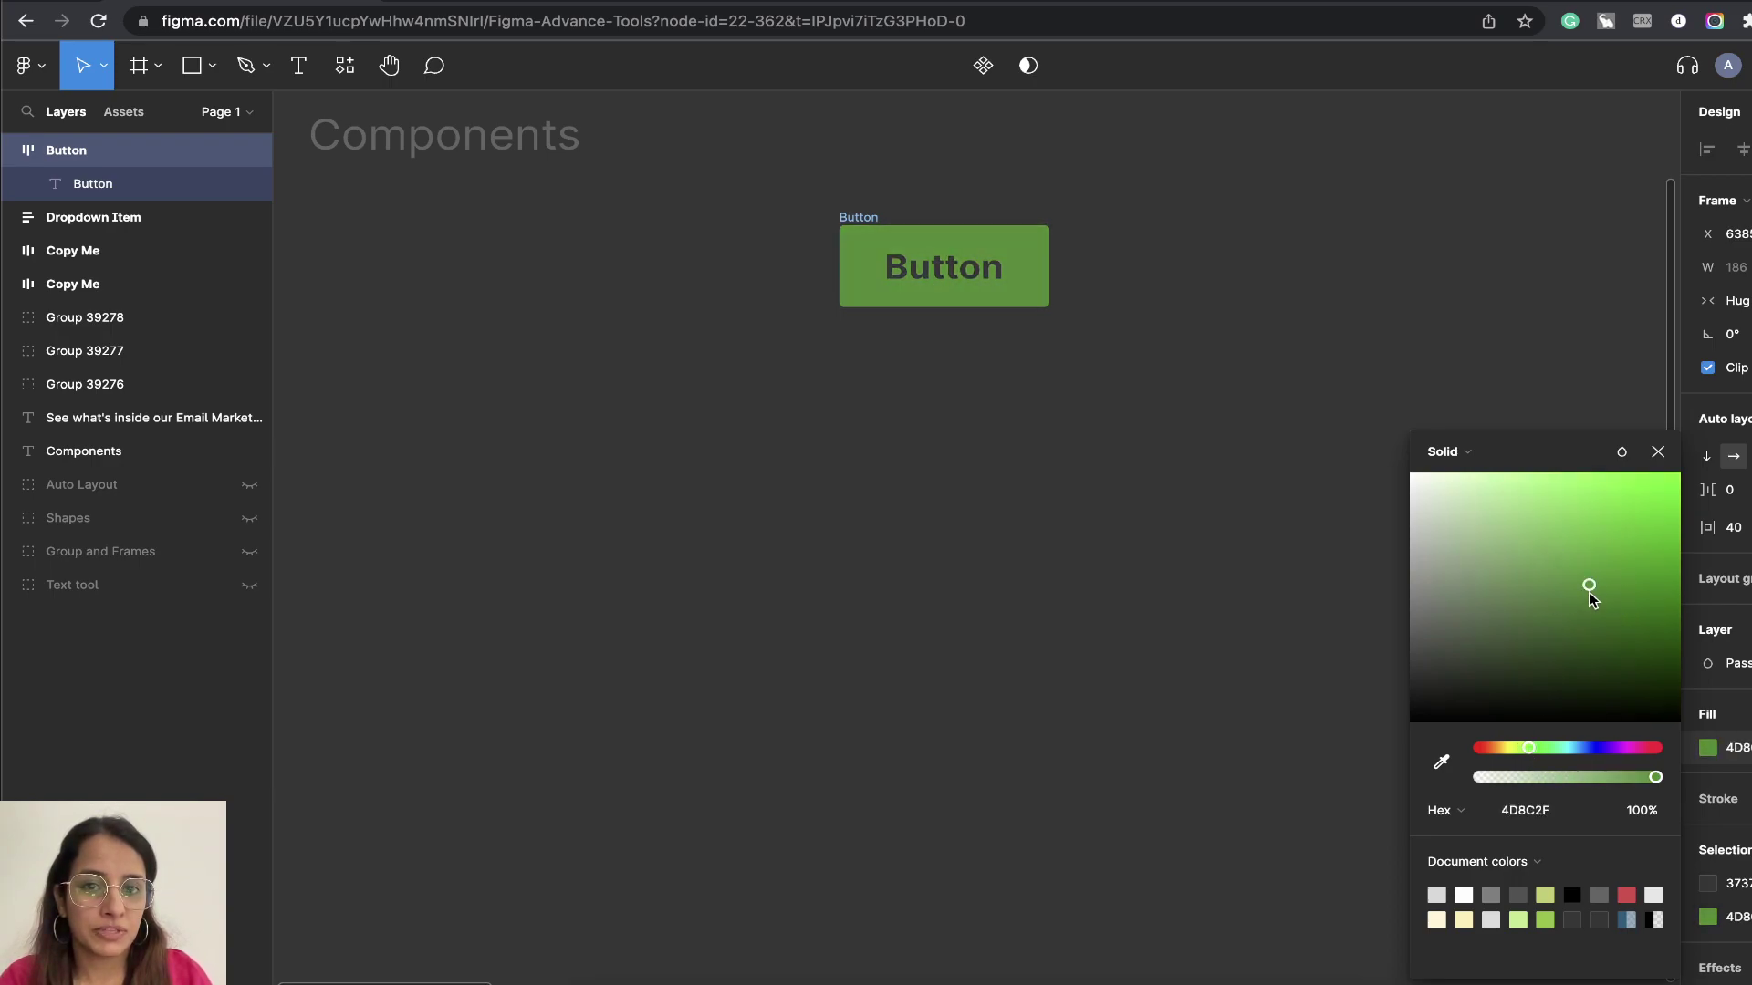
pyautogui.click(1658, 452)
# Change the button's text colour to white
pyautogui.click(1715, 883)
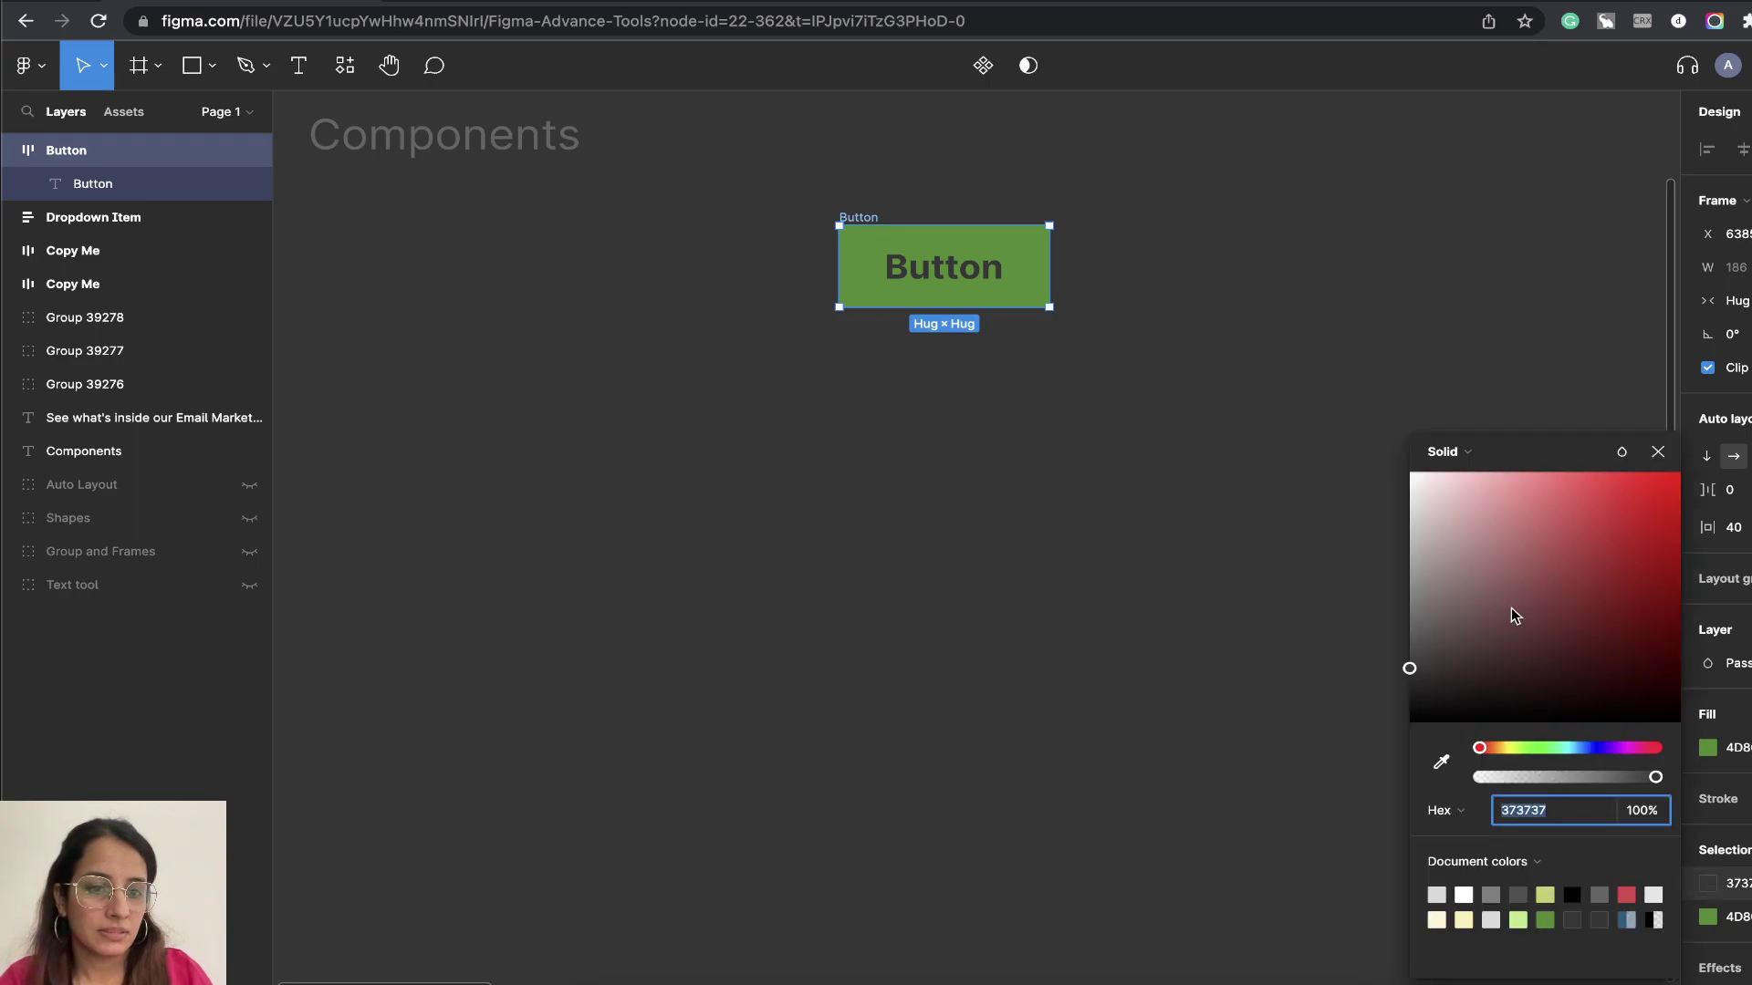
pyautogui.moveTo(1521, 617); pyautogui.dragTo(1410, 473)
pyautogui.click(1657, 452)
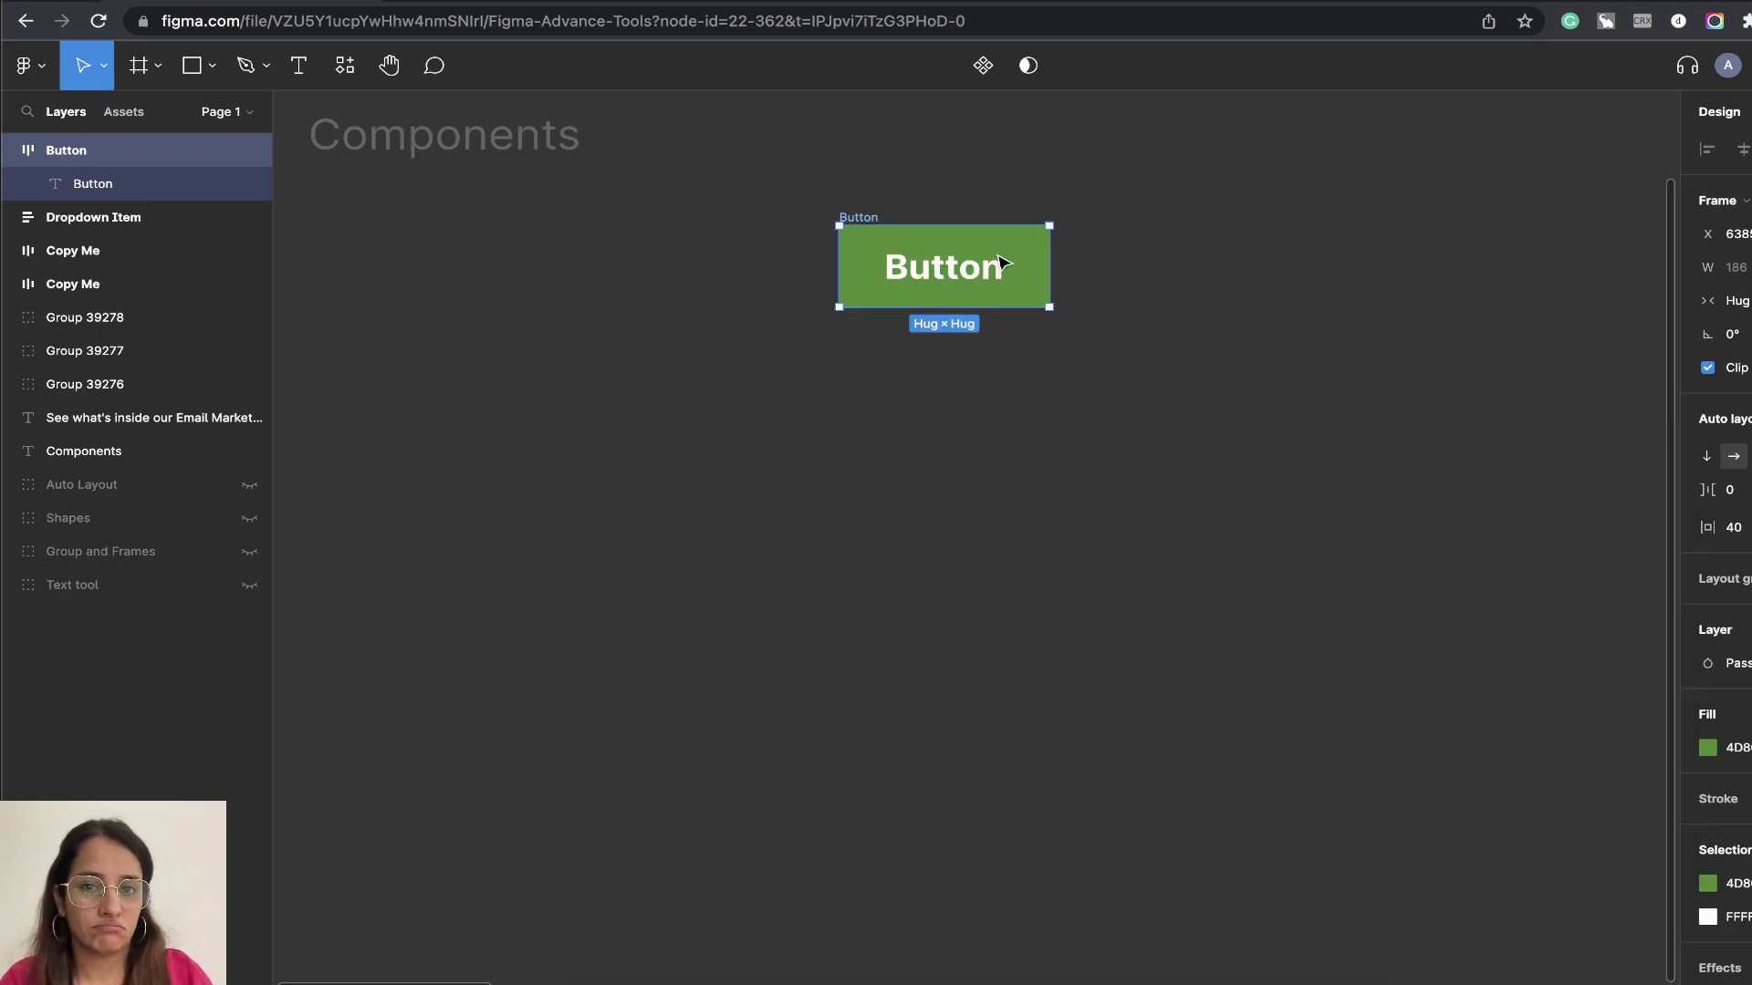
# Change the Button frame's fill to the lighter green 6BA74F
pyautogui.click(1714, 736)
pyautogui.click(1707, 744)
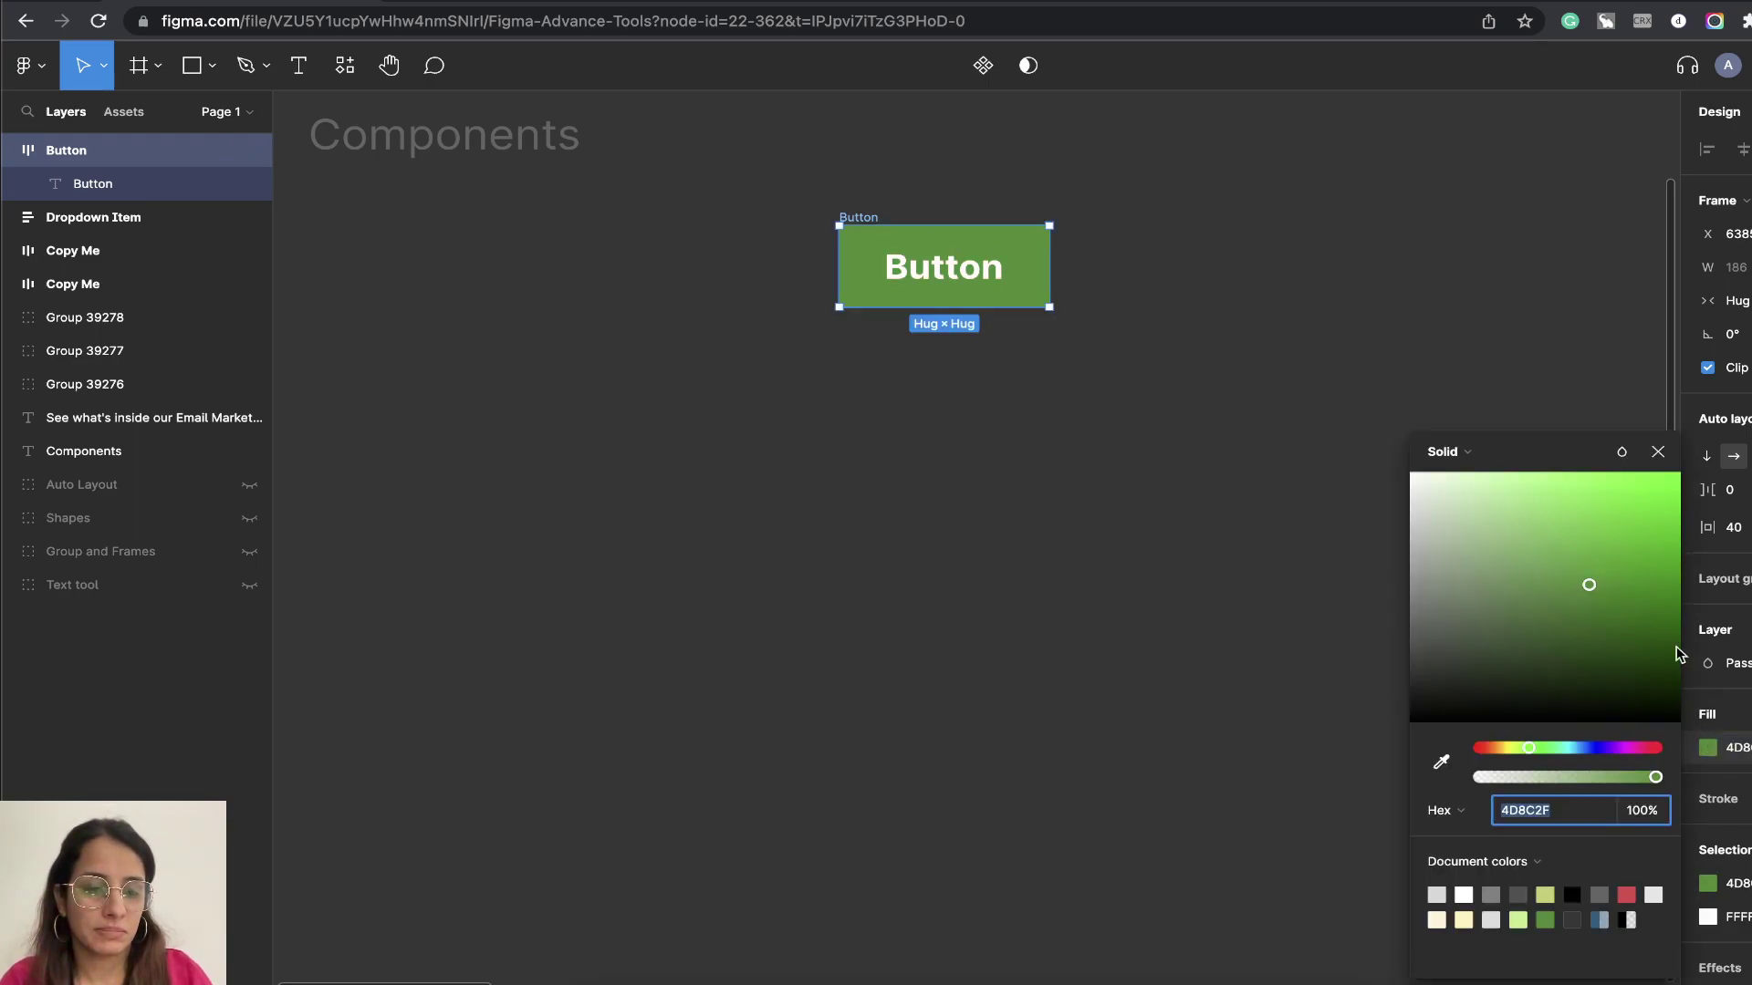
pyautogui.moveTo(1585, 544); pyautogui.dragTo(1554, 565)
pyautogui.click(1228, 465)
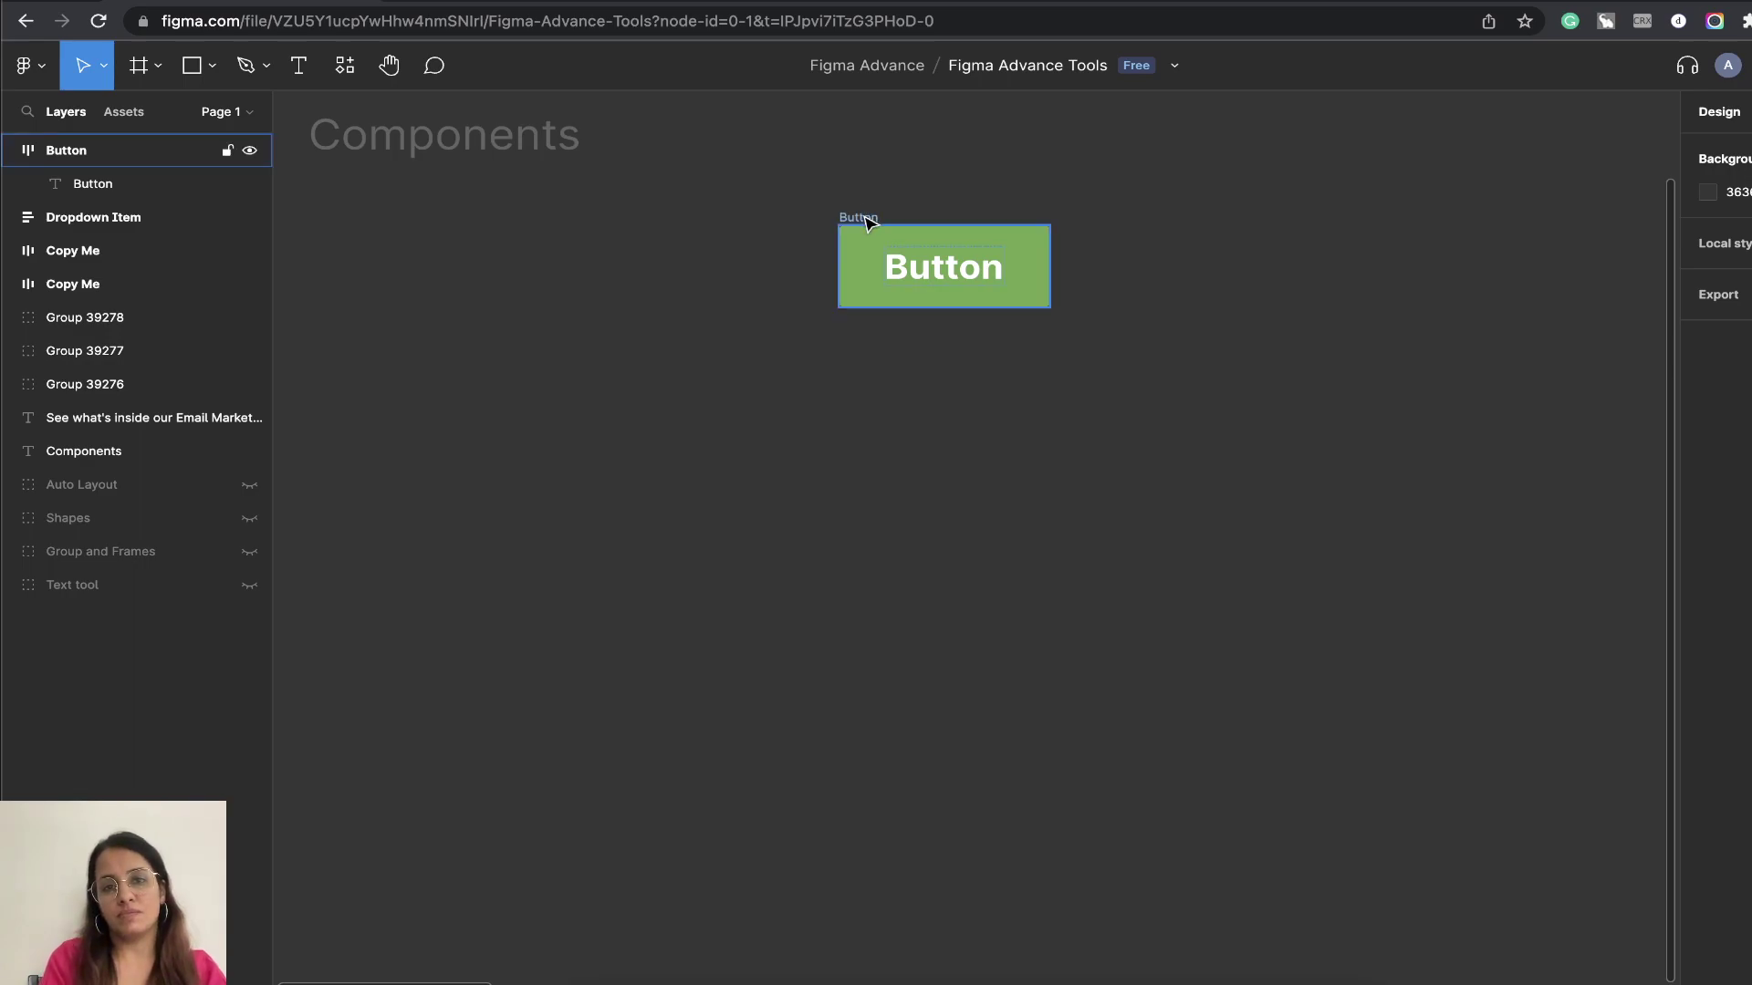
# Move the Button frame around the empty canvas and leave it in the open area below the Components heading
pyautogui.moveTo(867, 221); pyautogui.dragTo(617, 272)
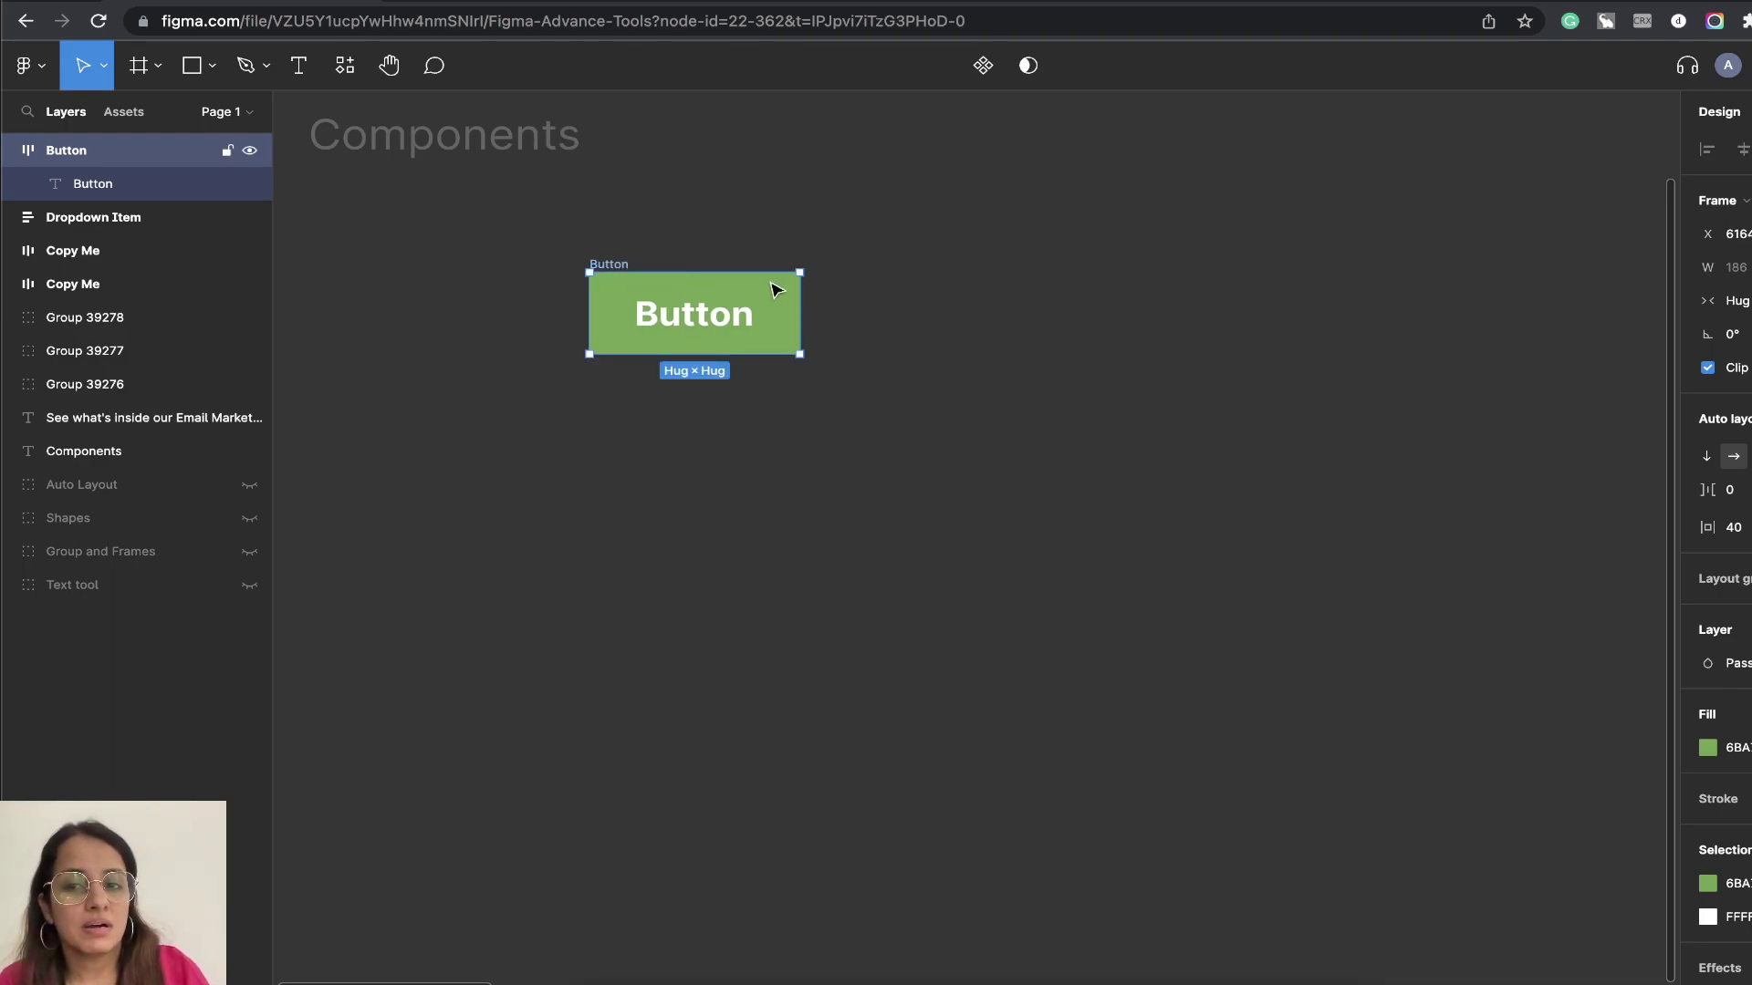
pyautogui.moveTo(615, 266); pyautogui.dragTo(362, 208)
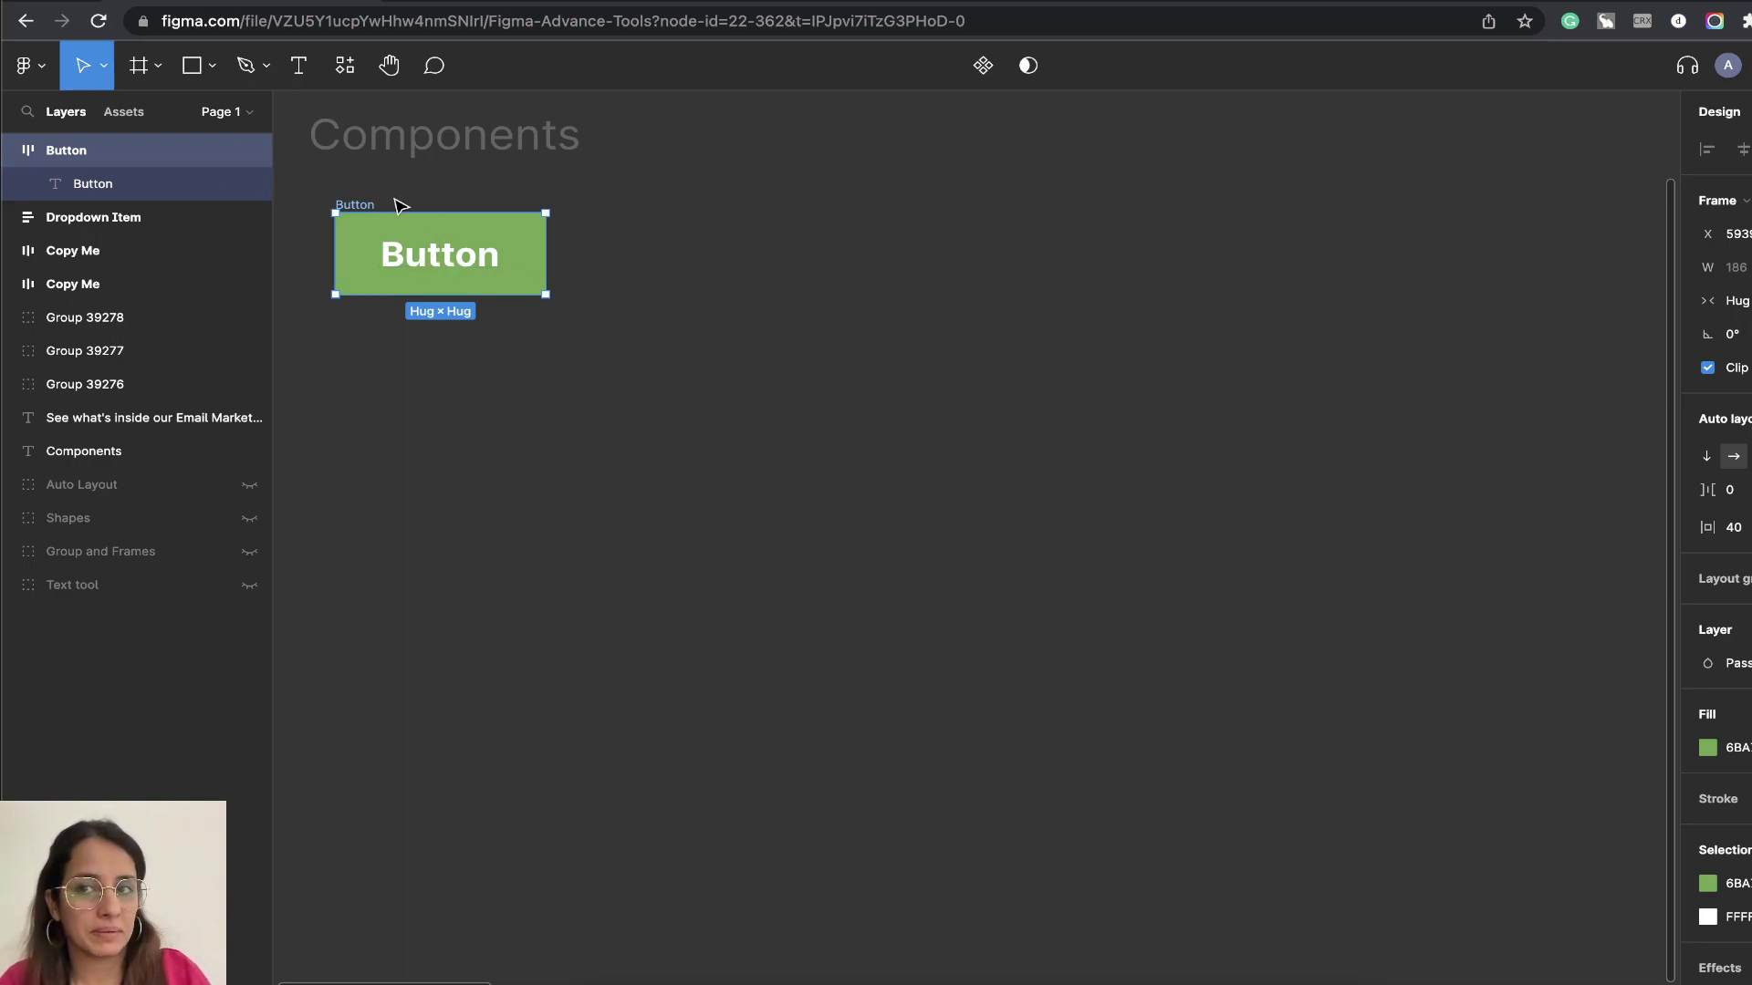
pyautogui.moveTo(351, 211); pyautogui.dragTo(805, 395)
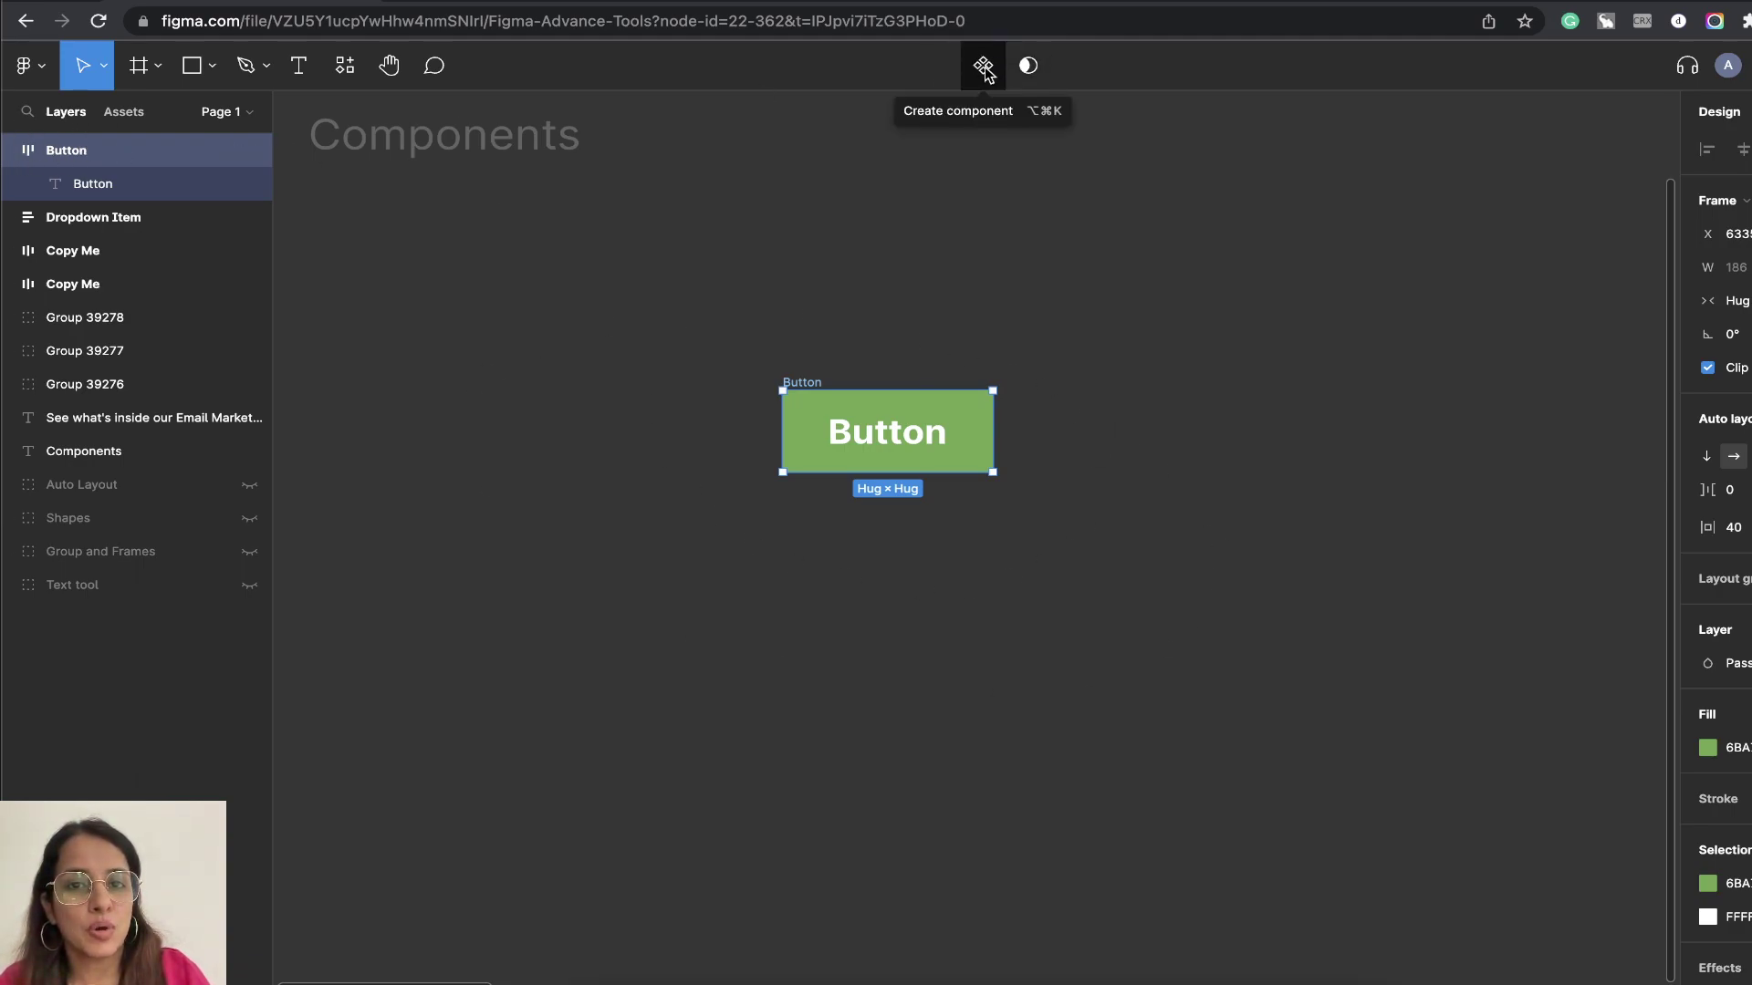
# Convert the Button frame into a component and place it directly beneath the start of the Components heading
pyautogui.rightClick(909, 424)
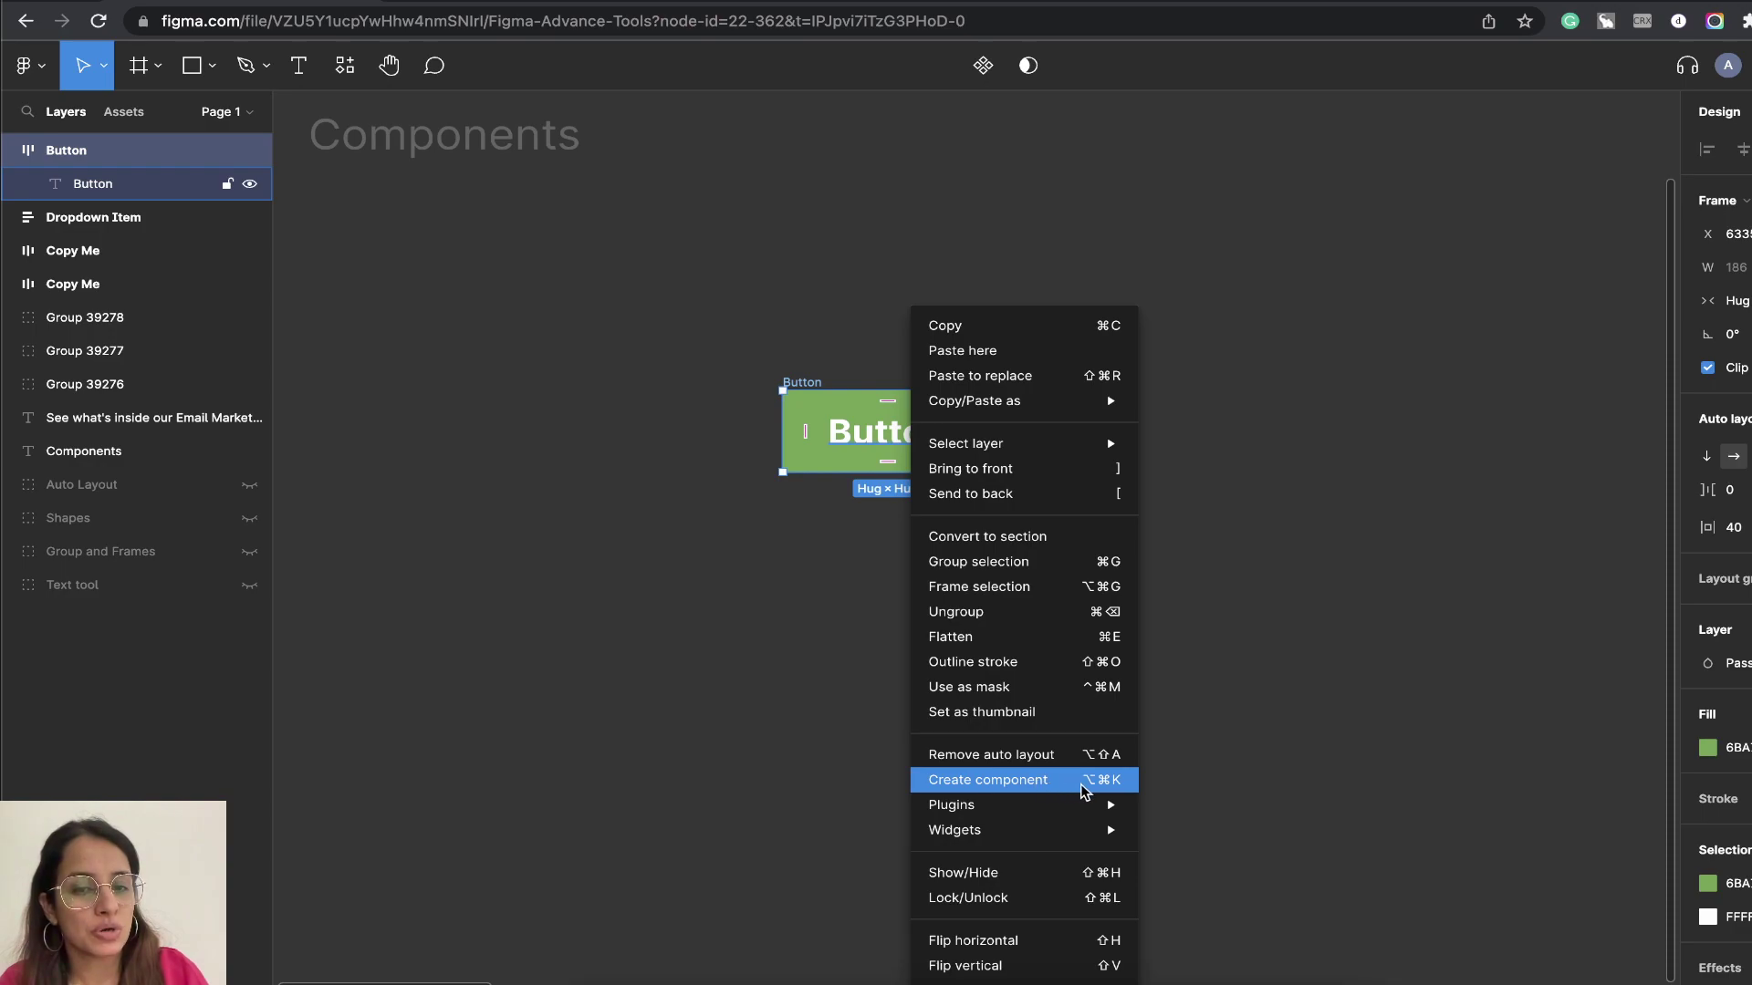
pyautogui.click(968, 781)
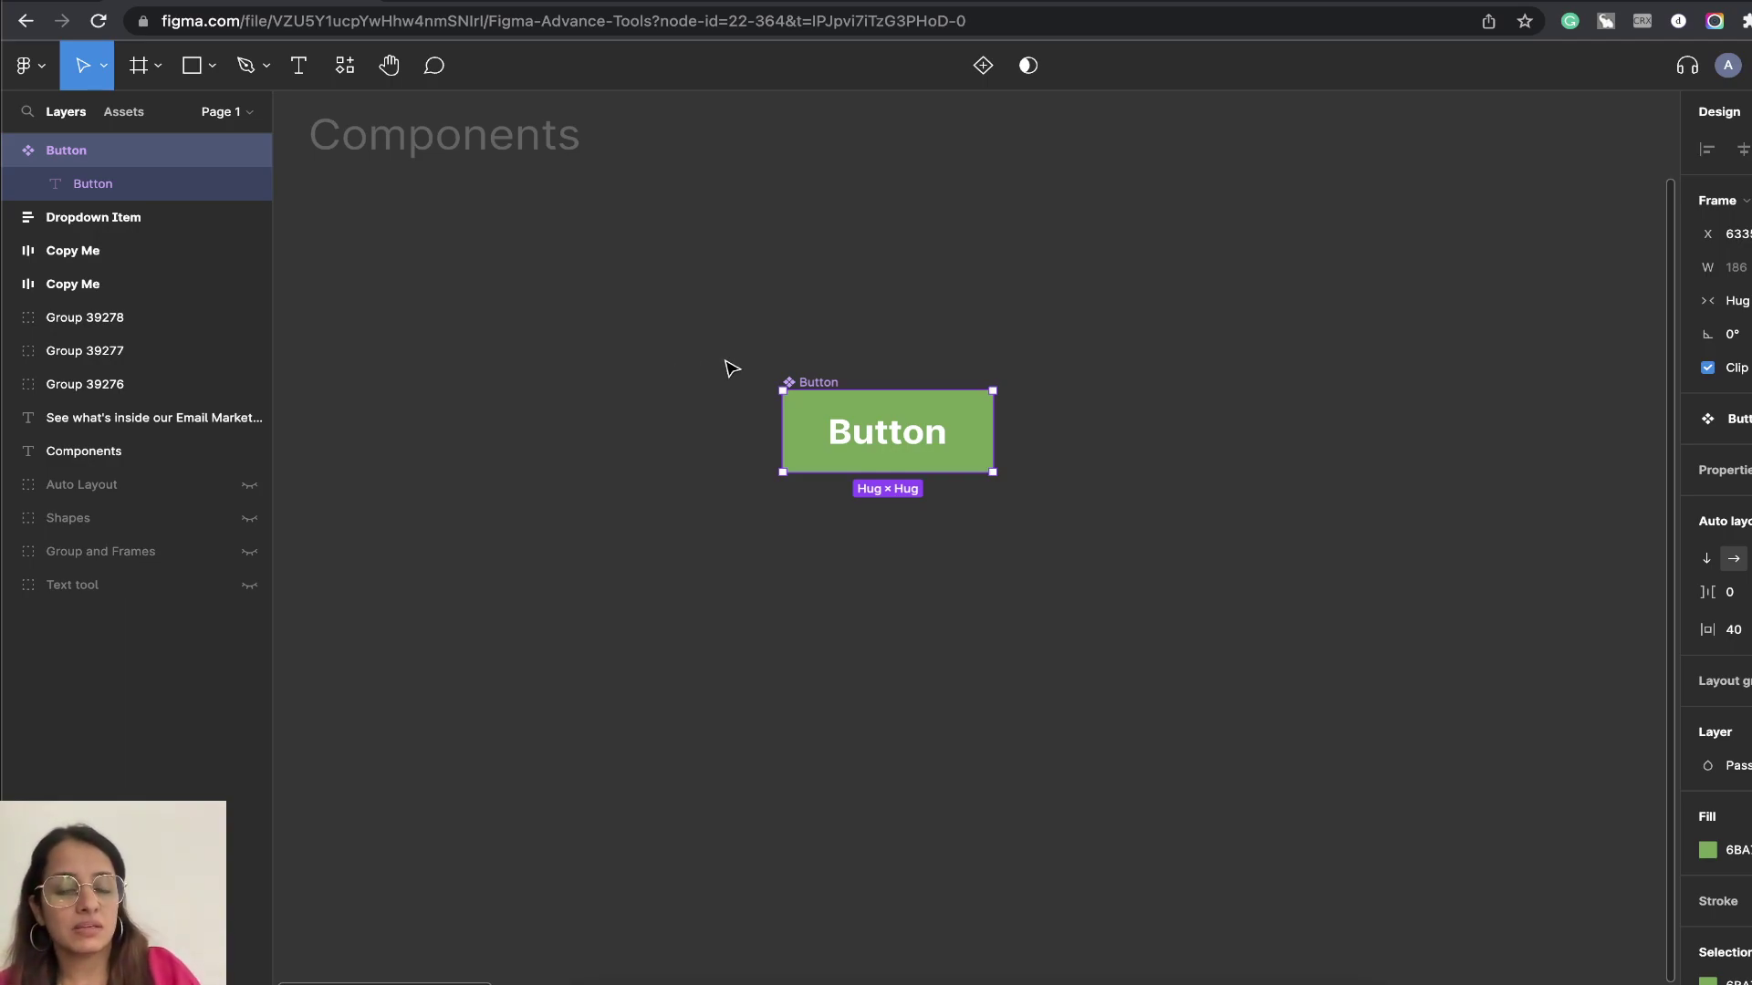
pyautogui.moveTo(780, 382)
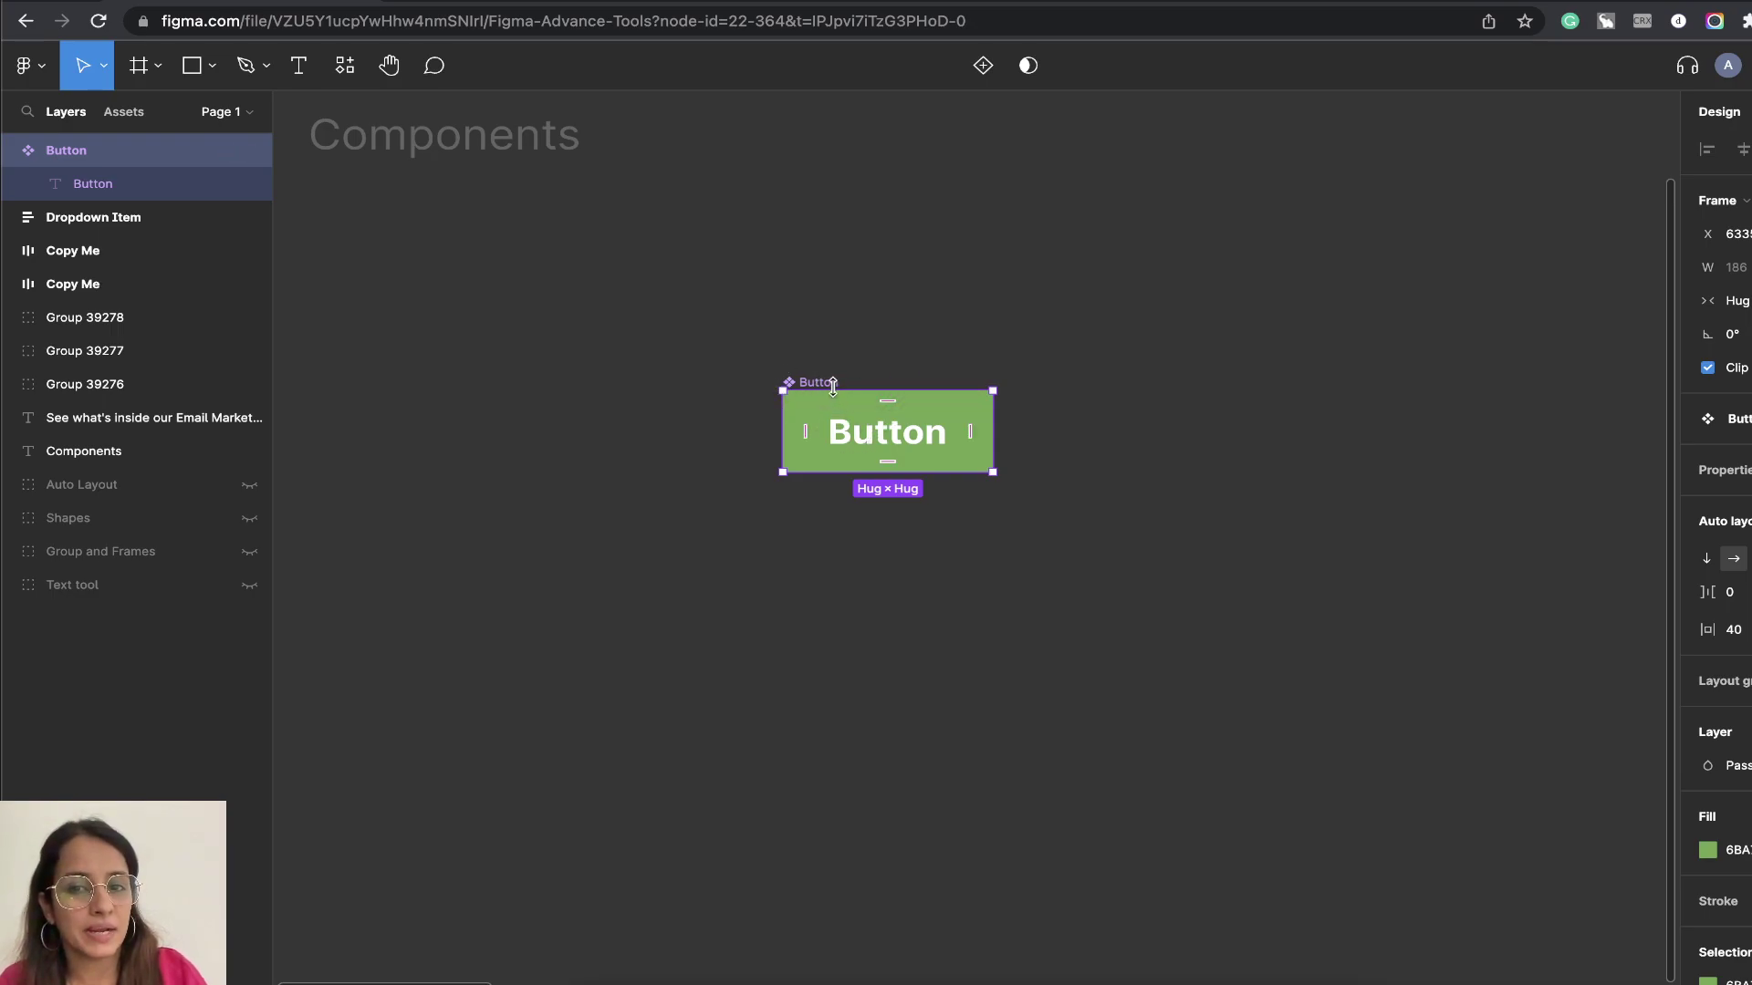
pyautogui.moveTo(838, 427)
pyautogui.moveTo(838, 426); pyautogui.dragTo(382, 234)
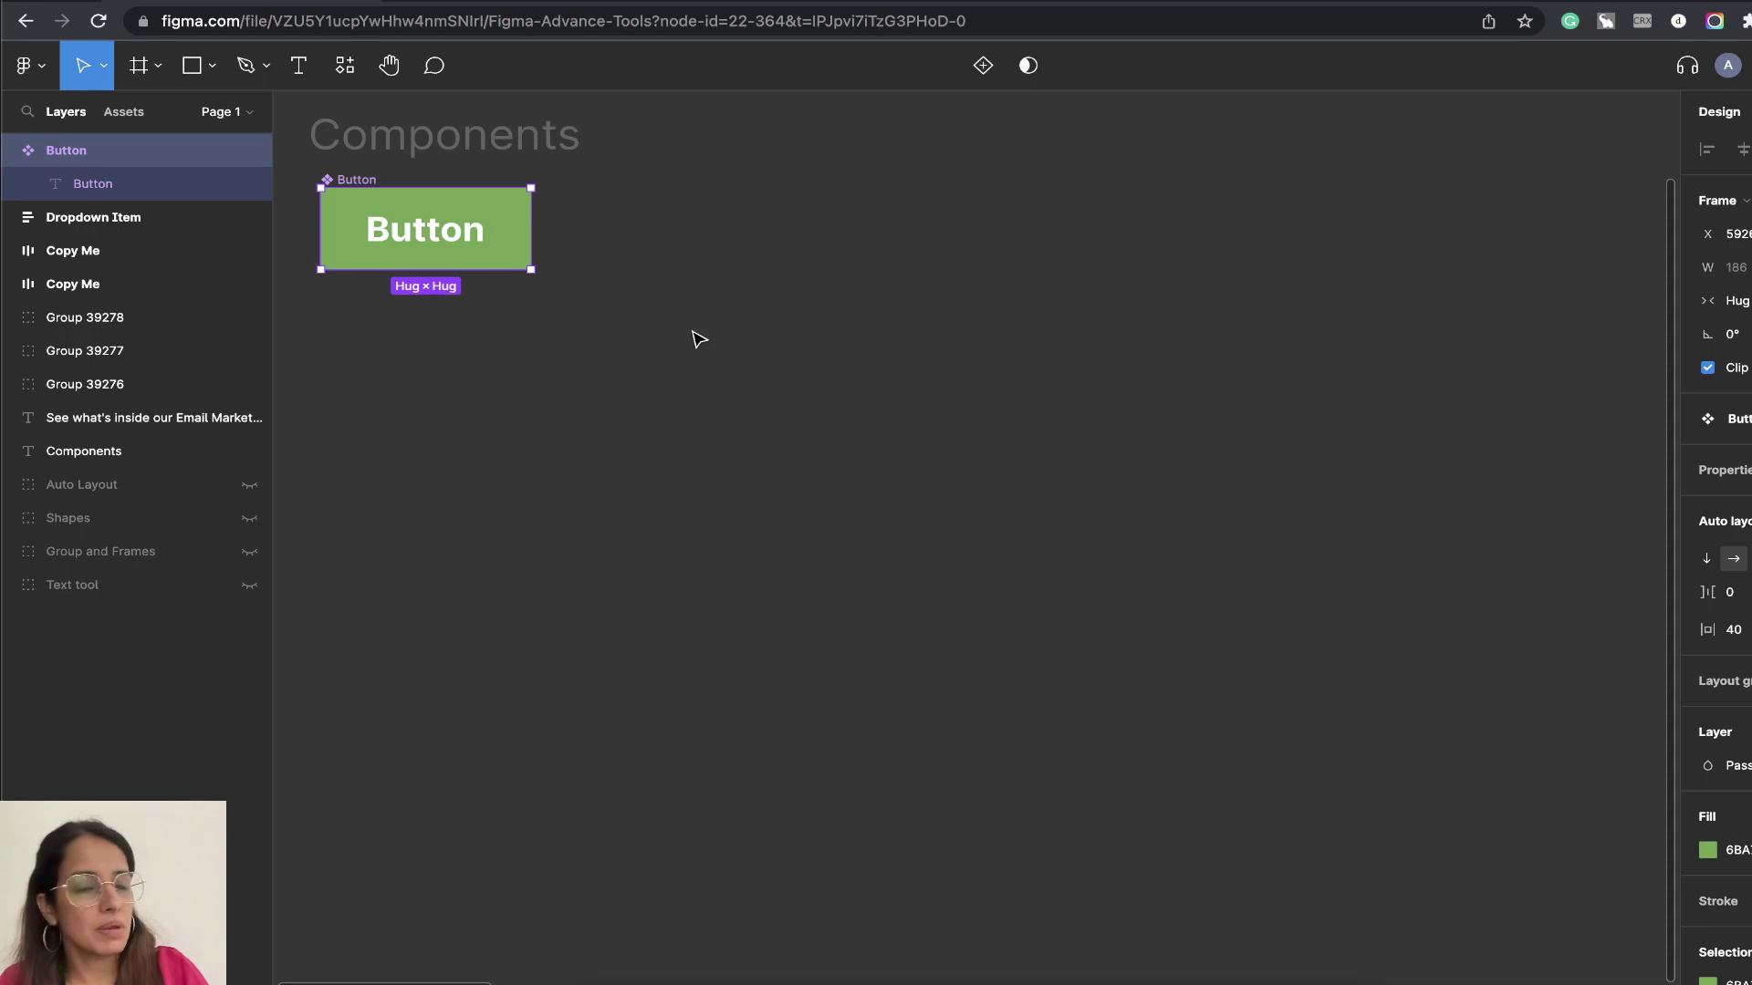
pyautogui.moveTo(374, 224)
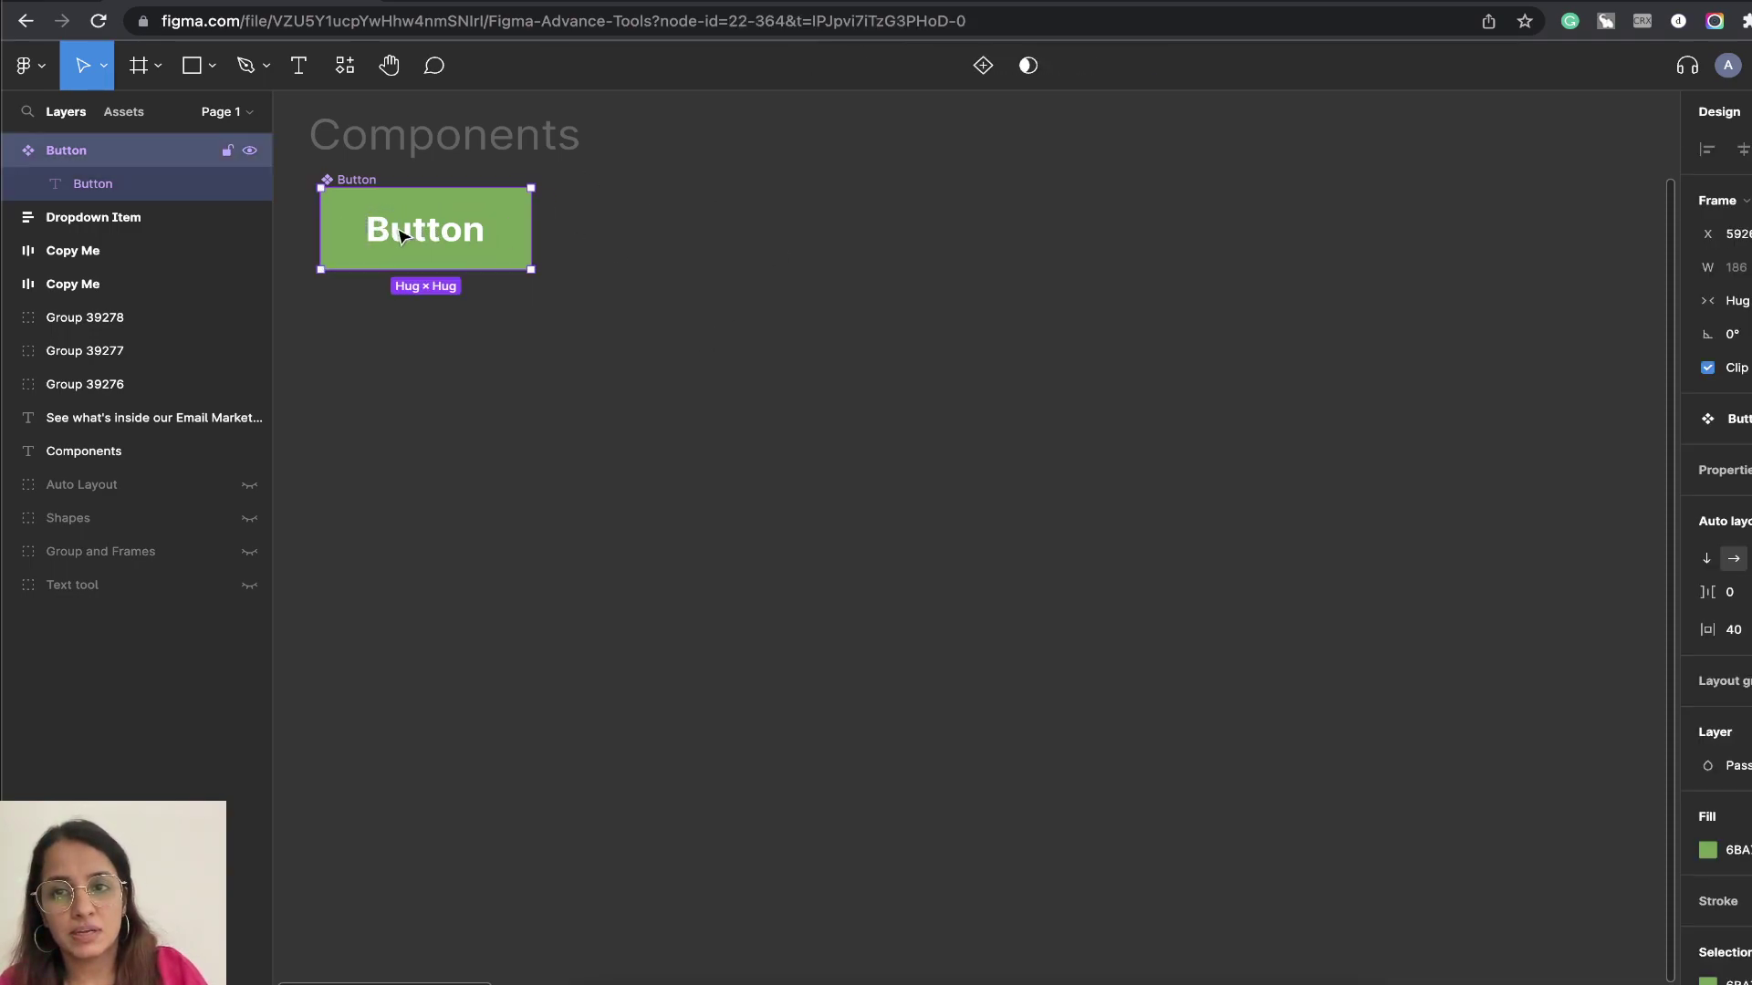
pyautogui.moveTo(481, 236); pyautogui.dragTo(986, 206)
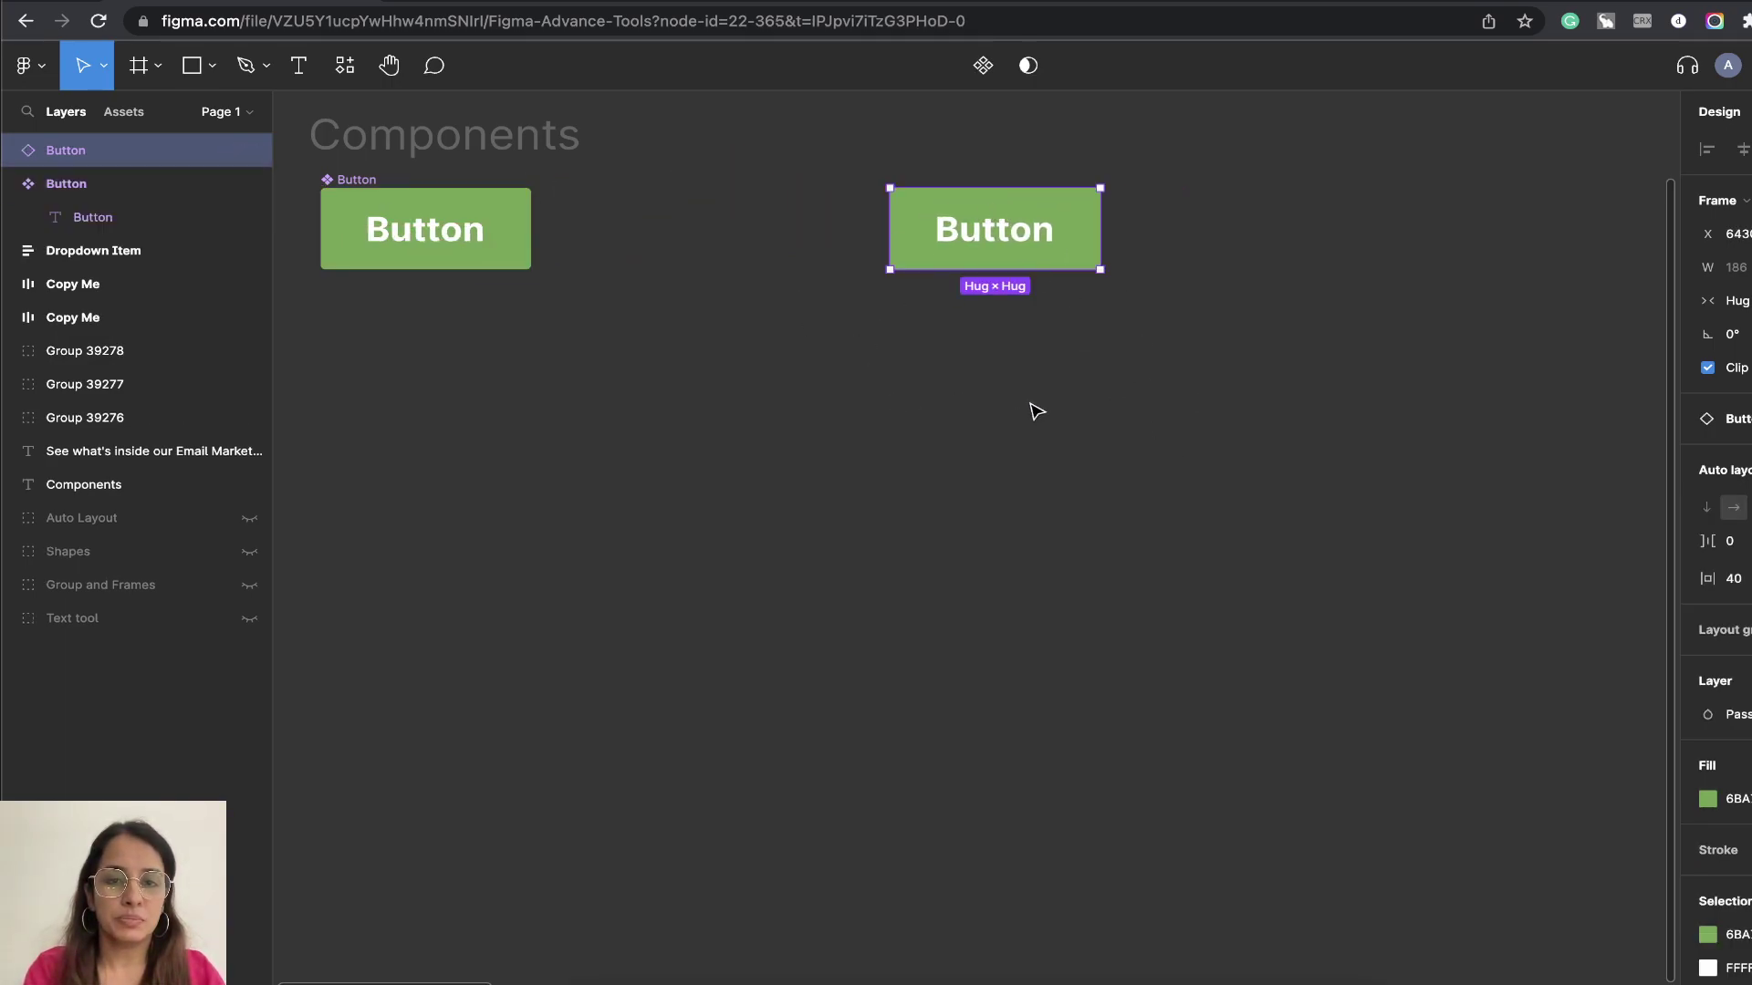
pyautogui.hotkey('ctrl', 'z')
# Create four instances of the Button component, evenly offset in a diagonal below it
pyautogui.moveTo(406, 239); pyautogui.dragTo(520, 391)
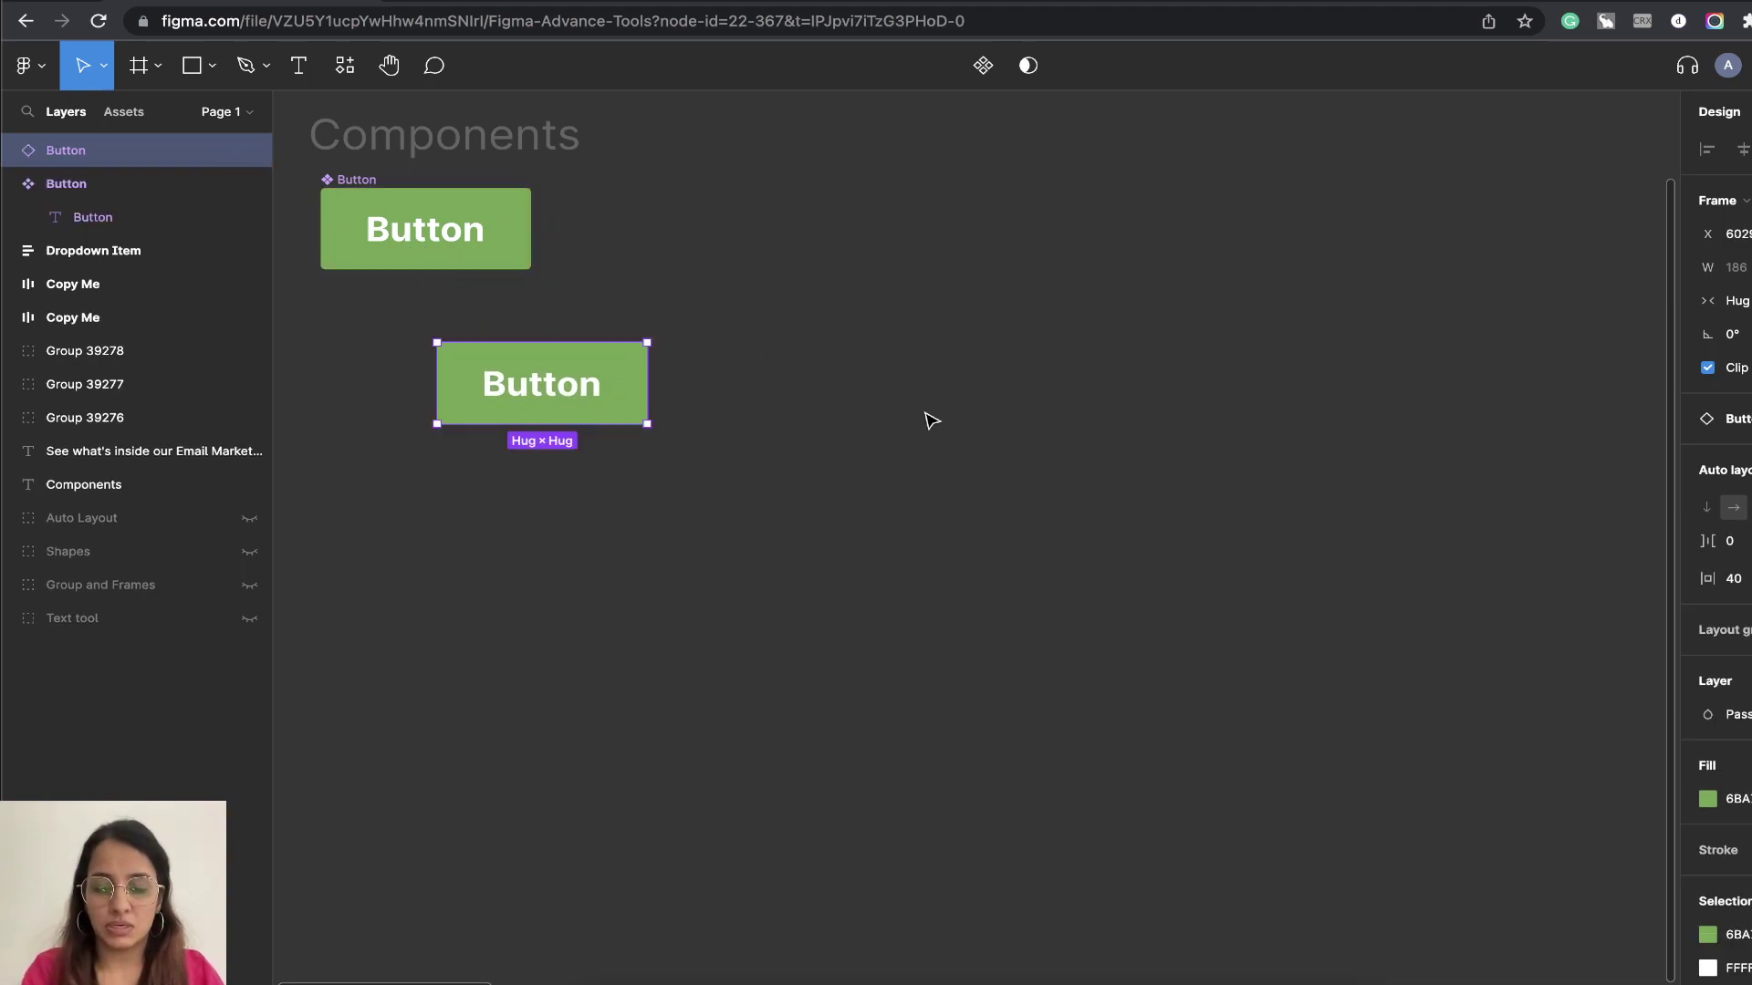
pyautogui.hotkey('ctrl', 'd')
pyautogui.hotkey('ctrl', 'd')
pyautogui.hotkey('ctrl', 'd')
pyautogui.hotkey('ctrl', 'd')
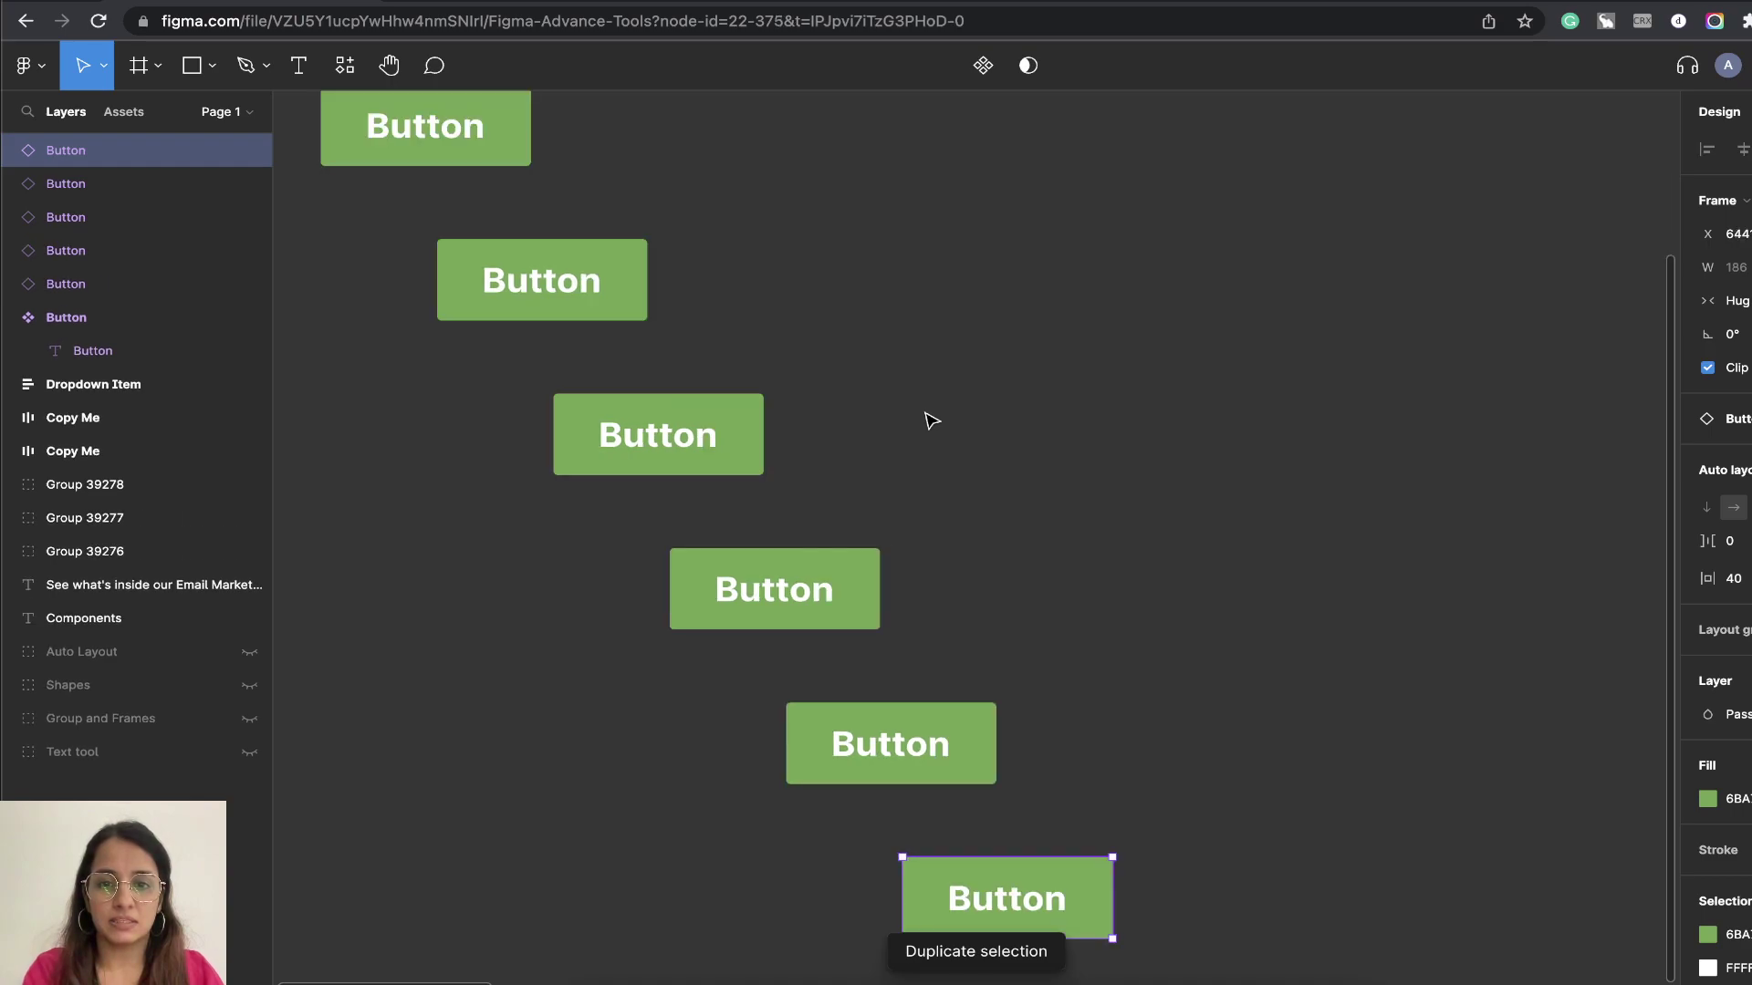
pyautogui.hotkey('ctrl', 'z')
# Select the main Button component and several of its instances in turn to compare their layer icons
pyautogui.scroll(3, 1076, 379)
pyautogui.hscroll(-3, 993, 493)
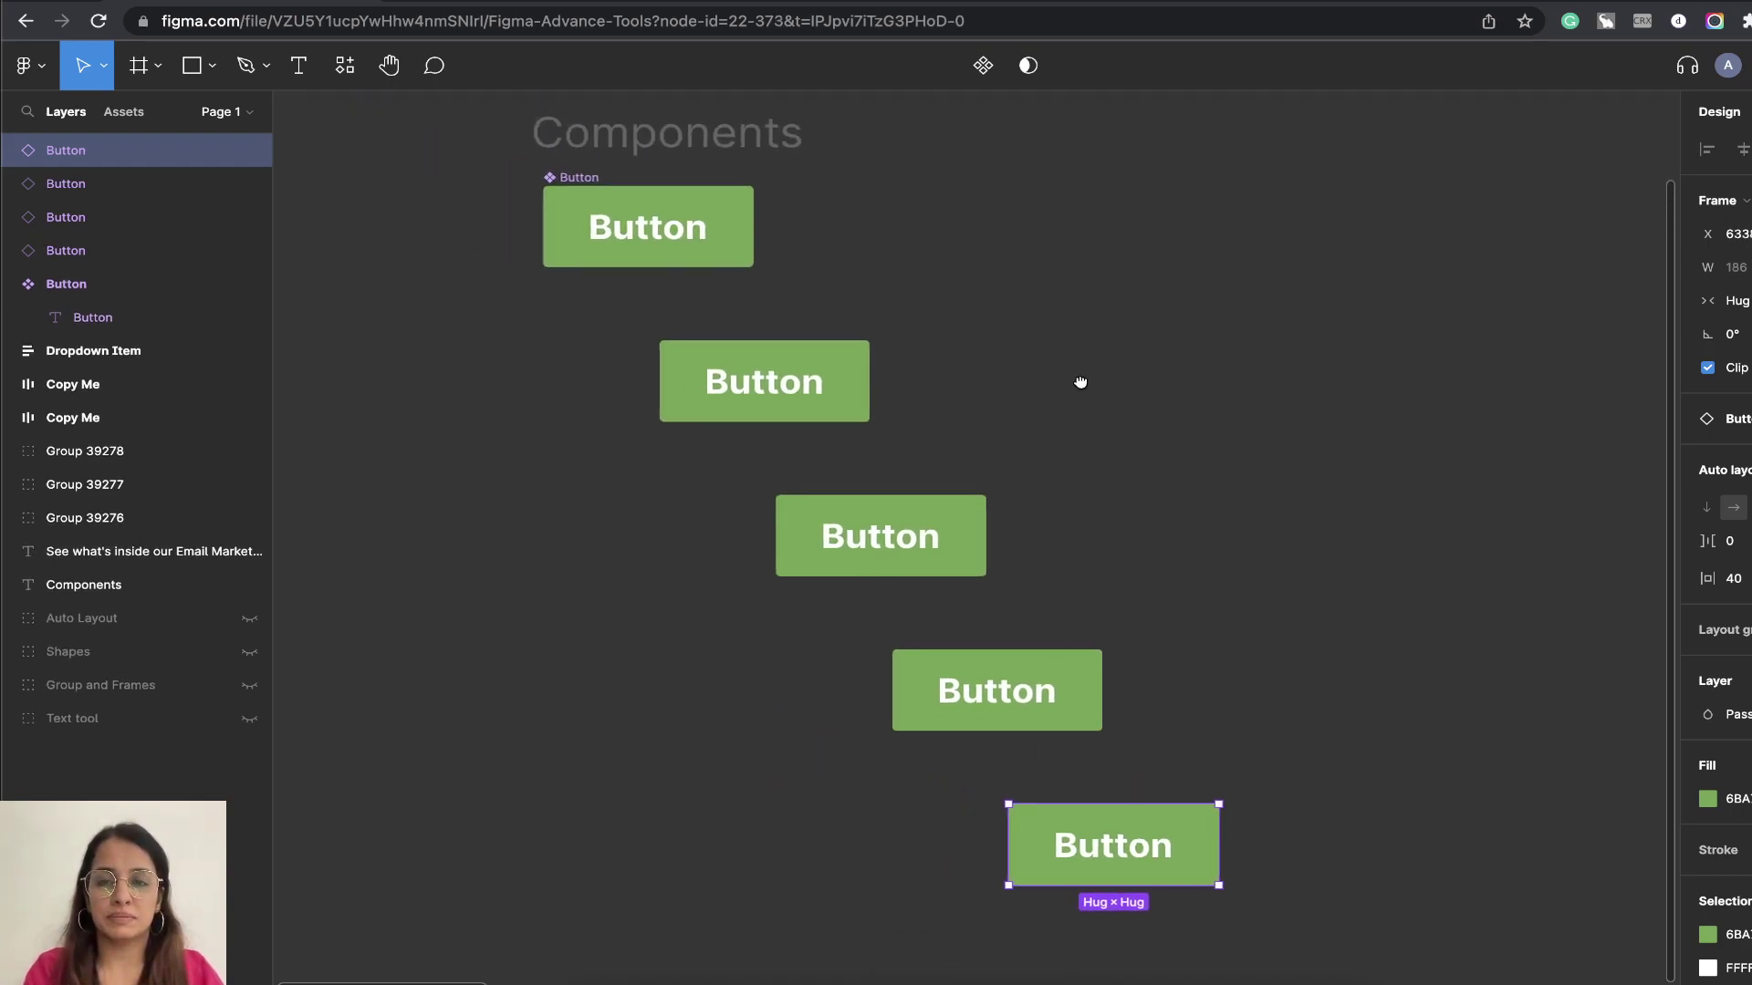
pyautogui.click(659, 391)
pyautogui.click(511, 237)
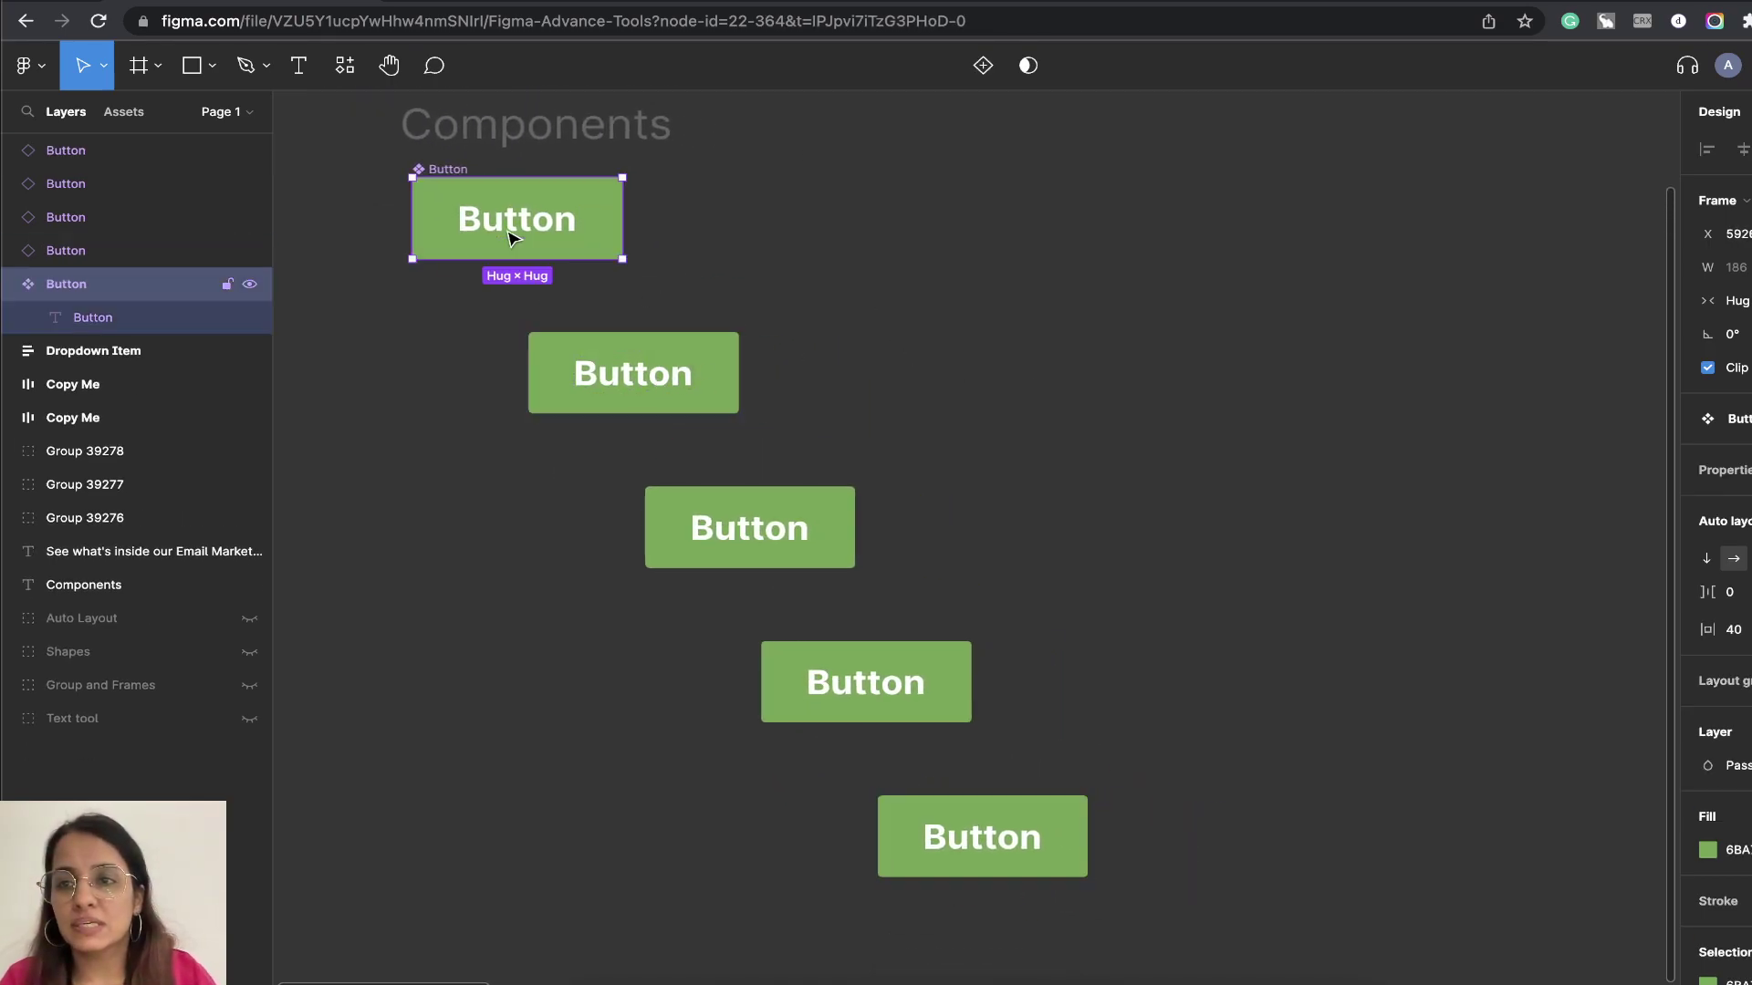
pyautogui.click(11, 285)
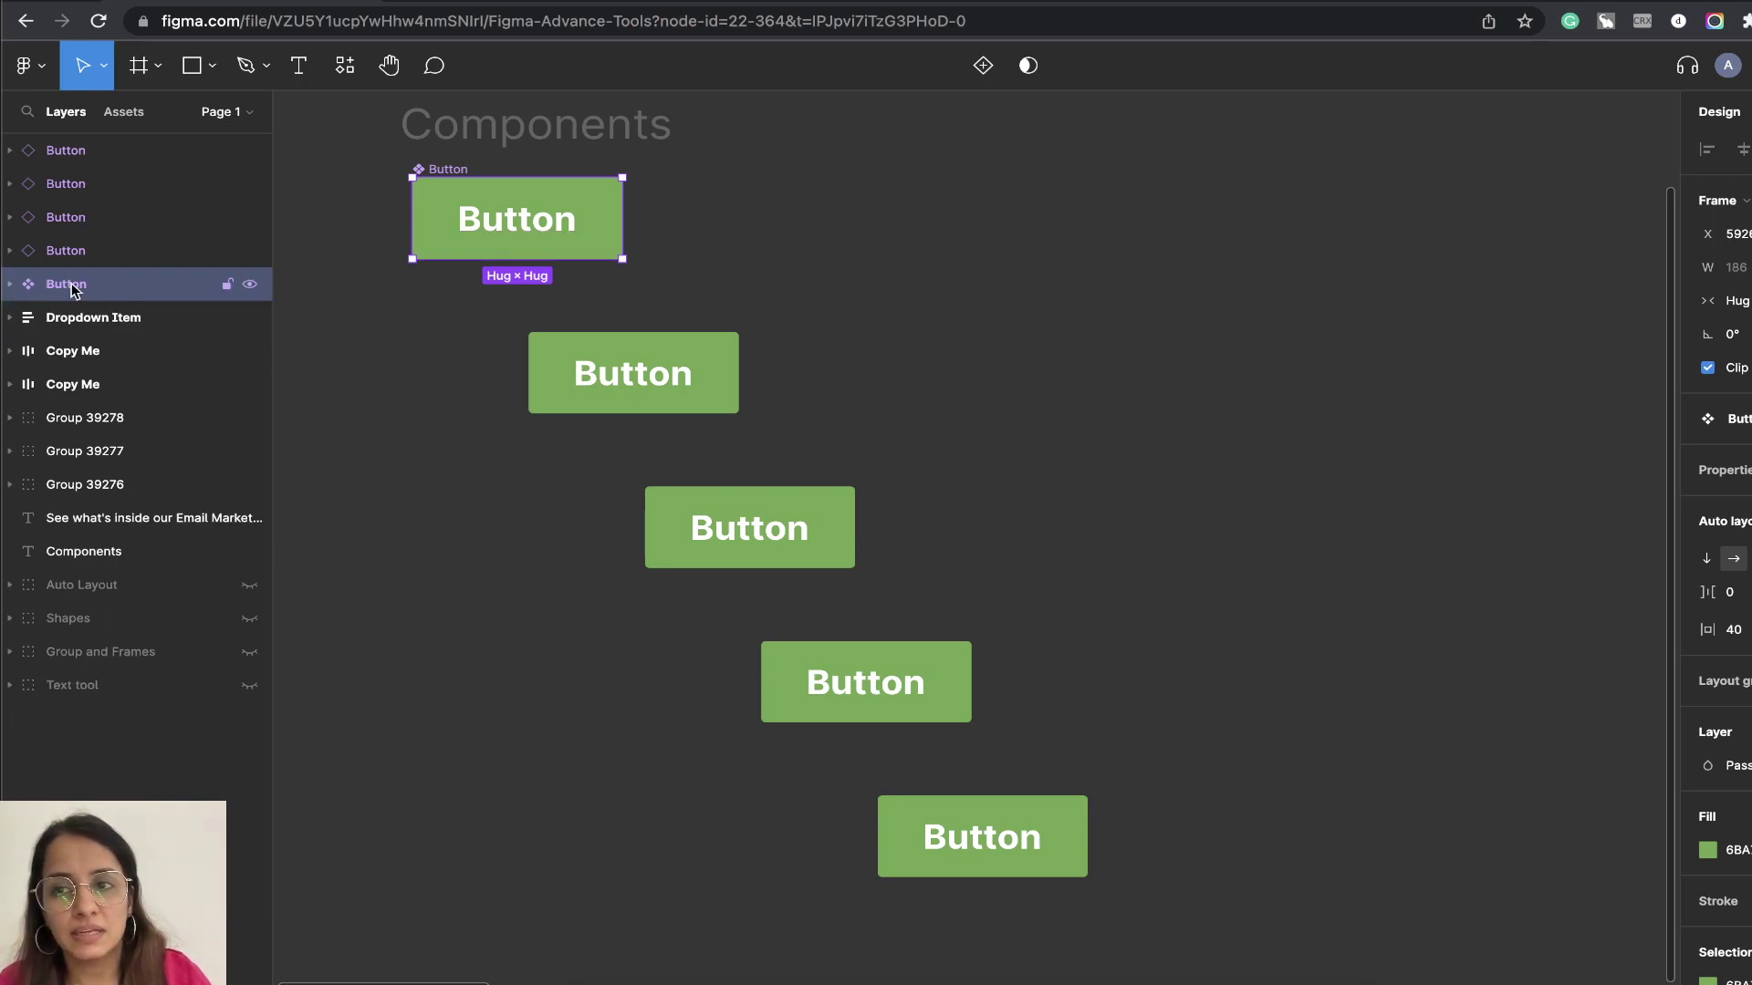
pyautogui.click(87, 159)
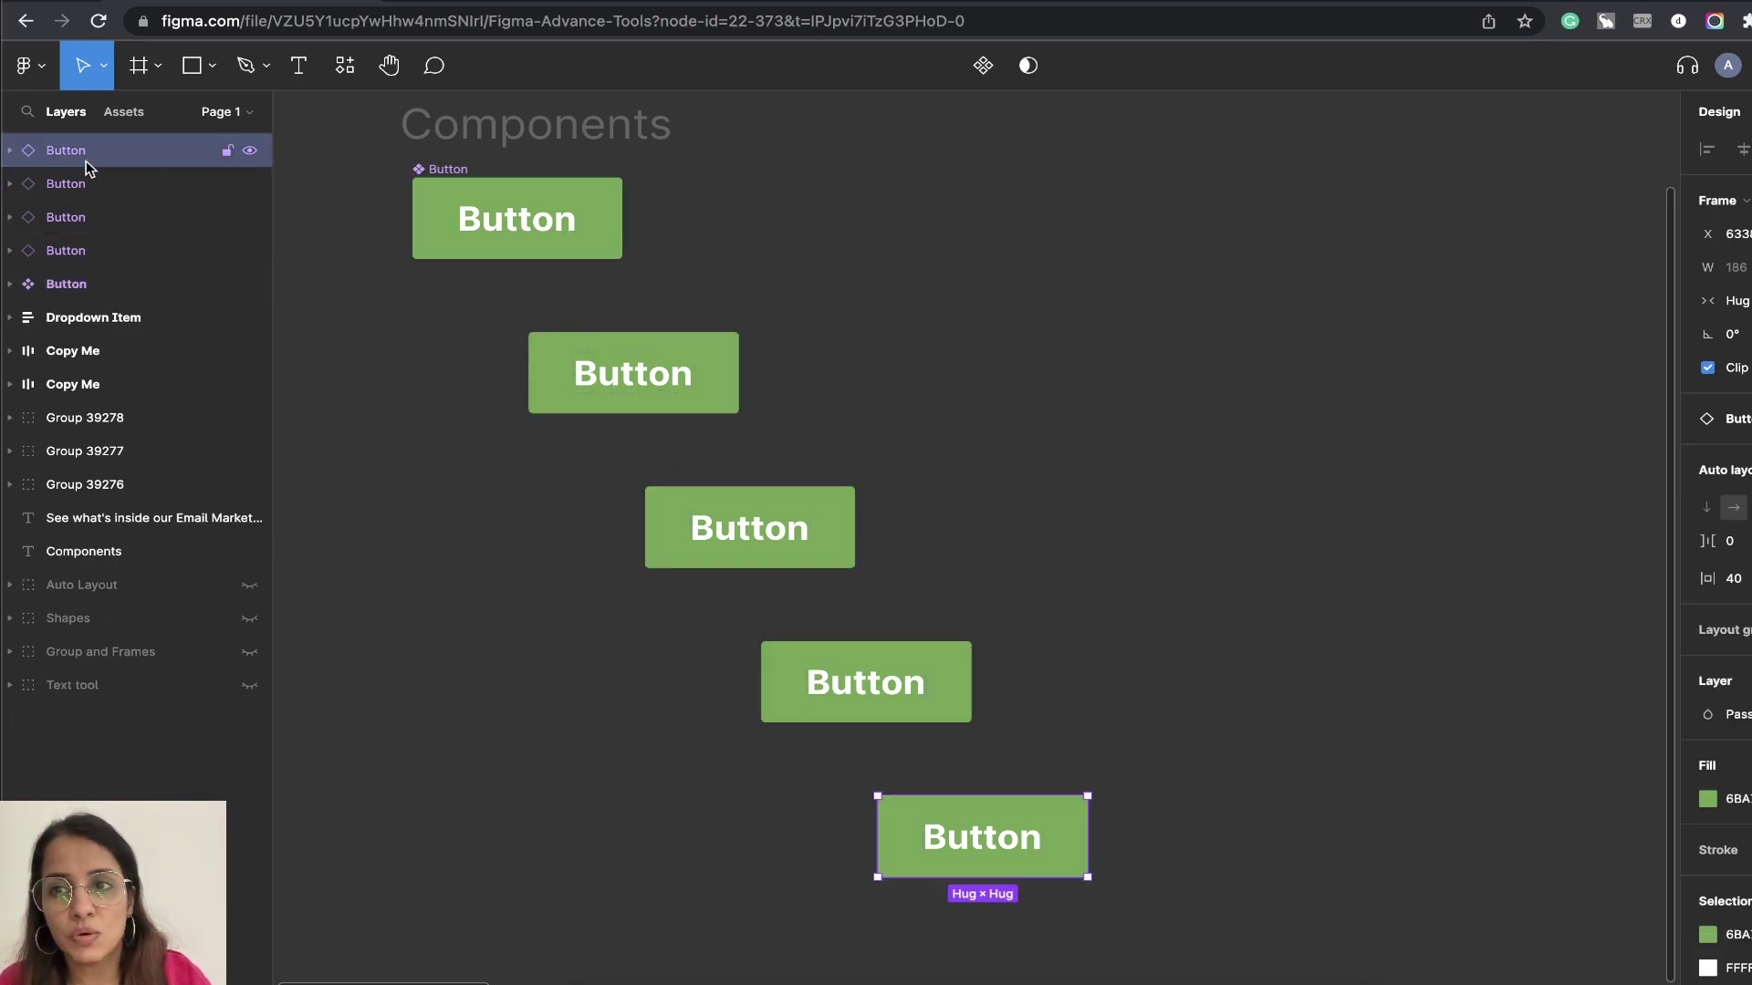
pyautogui.click(87, 249)
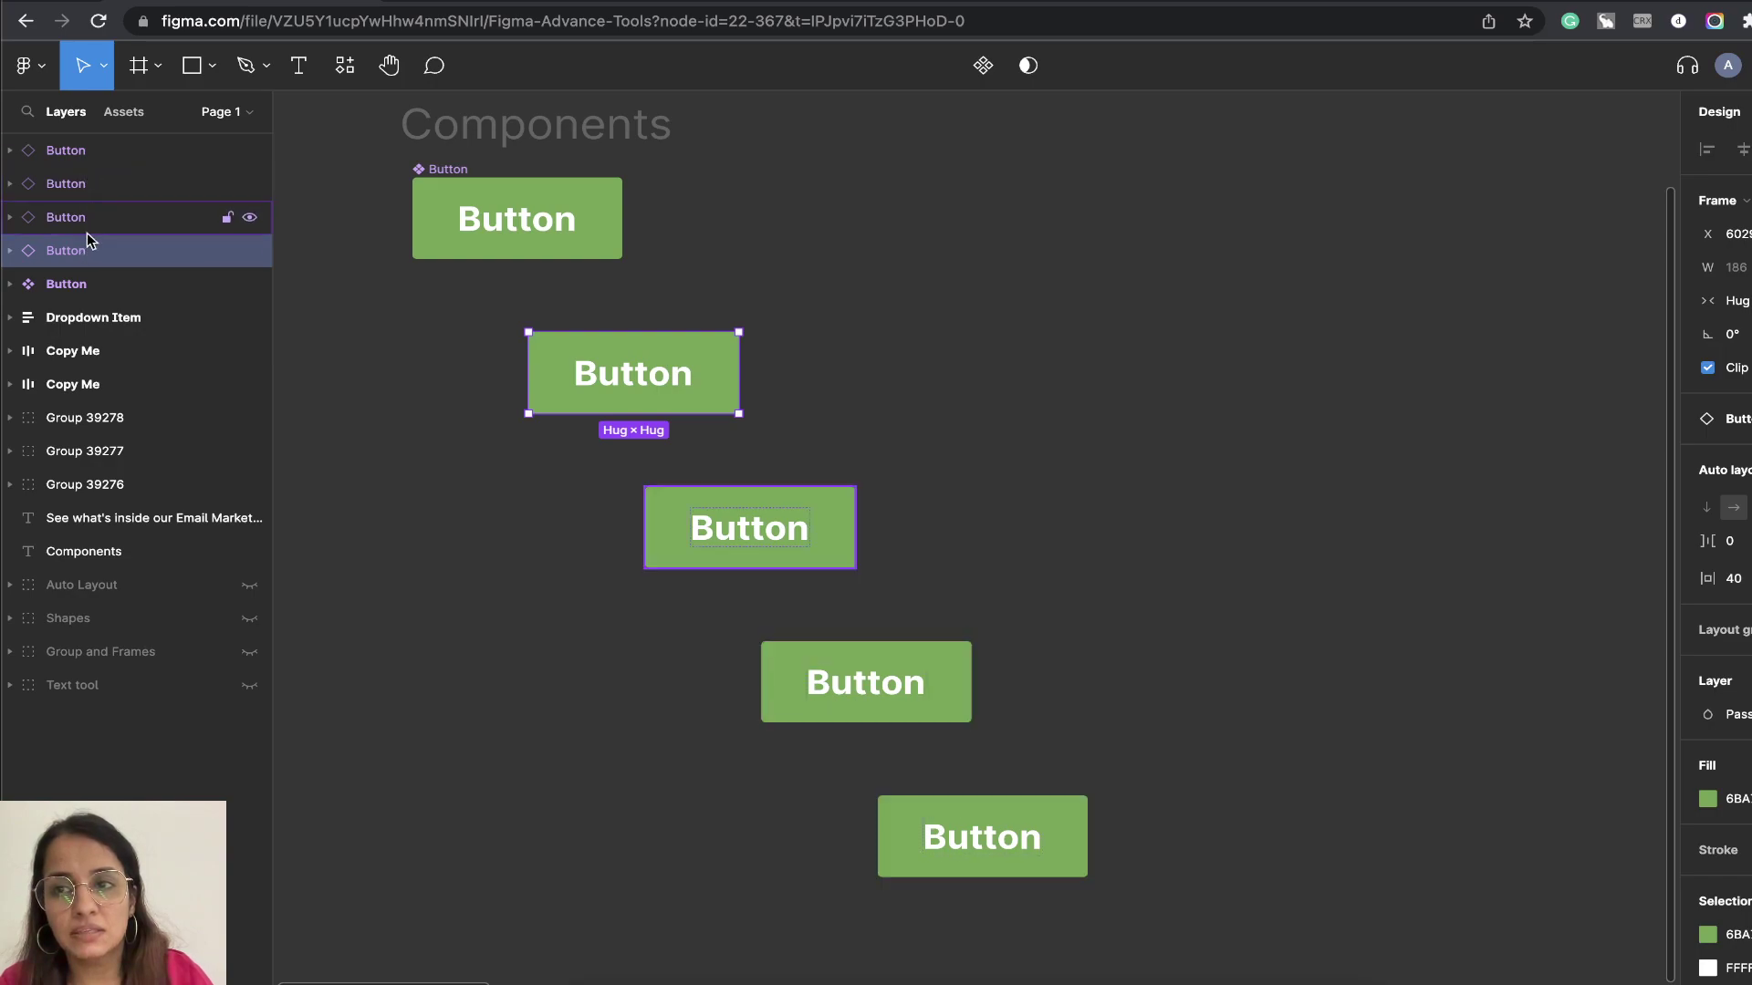
# Move the four Button instances together to the right of the main component, with the uppermost one roughly level with it
pyautogui.moveTo(490, 311); pyautogui.dragTo(1100, 885)
pyautogui.click(516, 219)
pyautogui.click(626, 326)
pyautogui.moveTo(620, 390); pyautogui.dragTo(1193, 907)
pyautogui.moveTo(694, 404); pyautogui.dragTo(1126, 259)
pyautogui.click(744, 392)
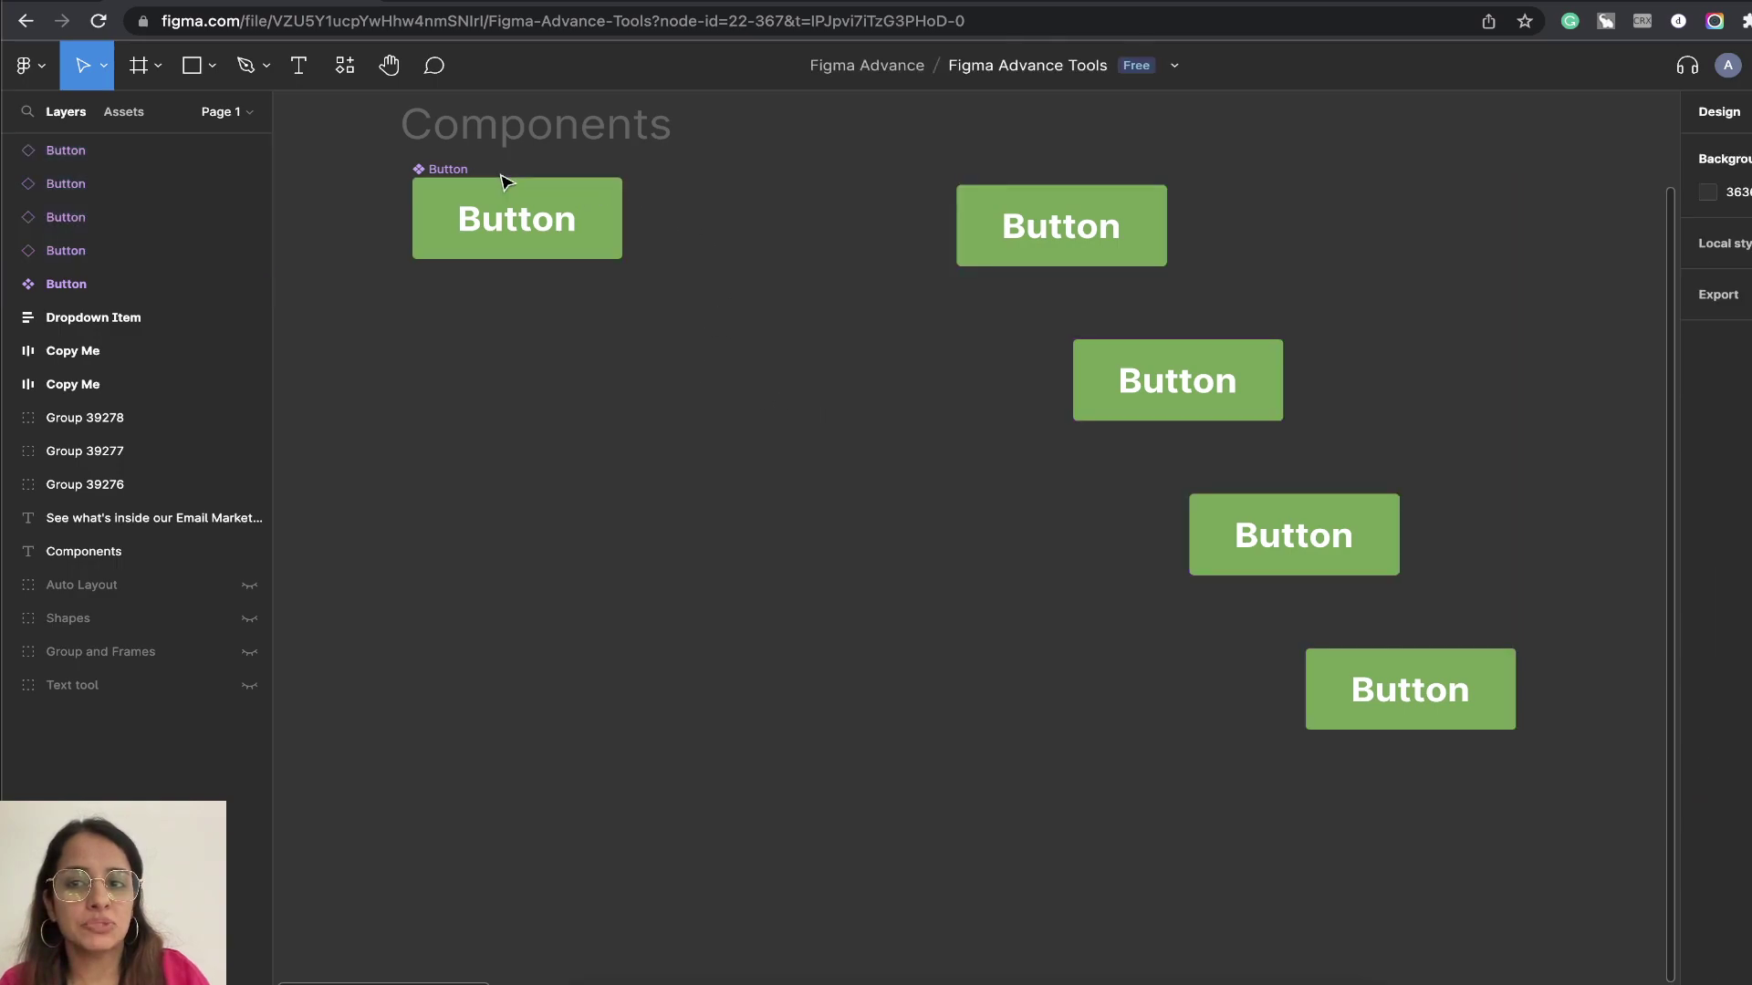
# Change the main Button component's fill to the yellow-green BEC043
pyautogui.click(447, 171)
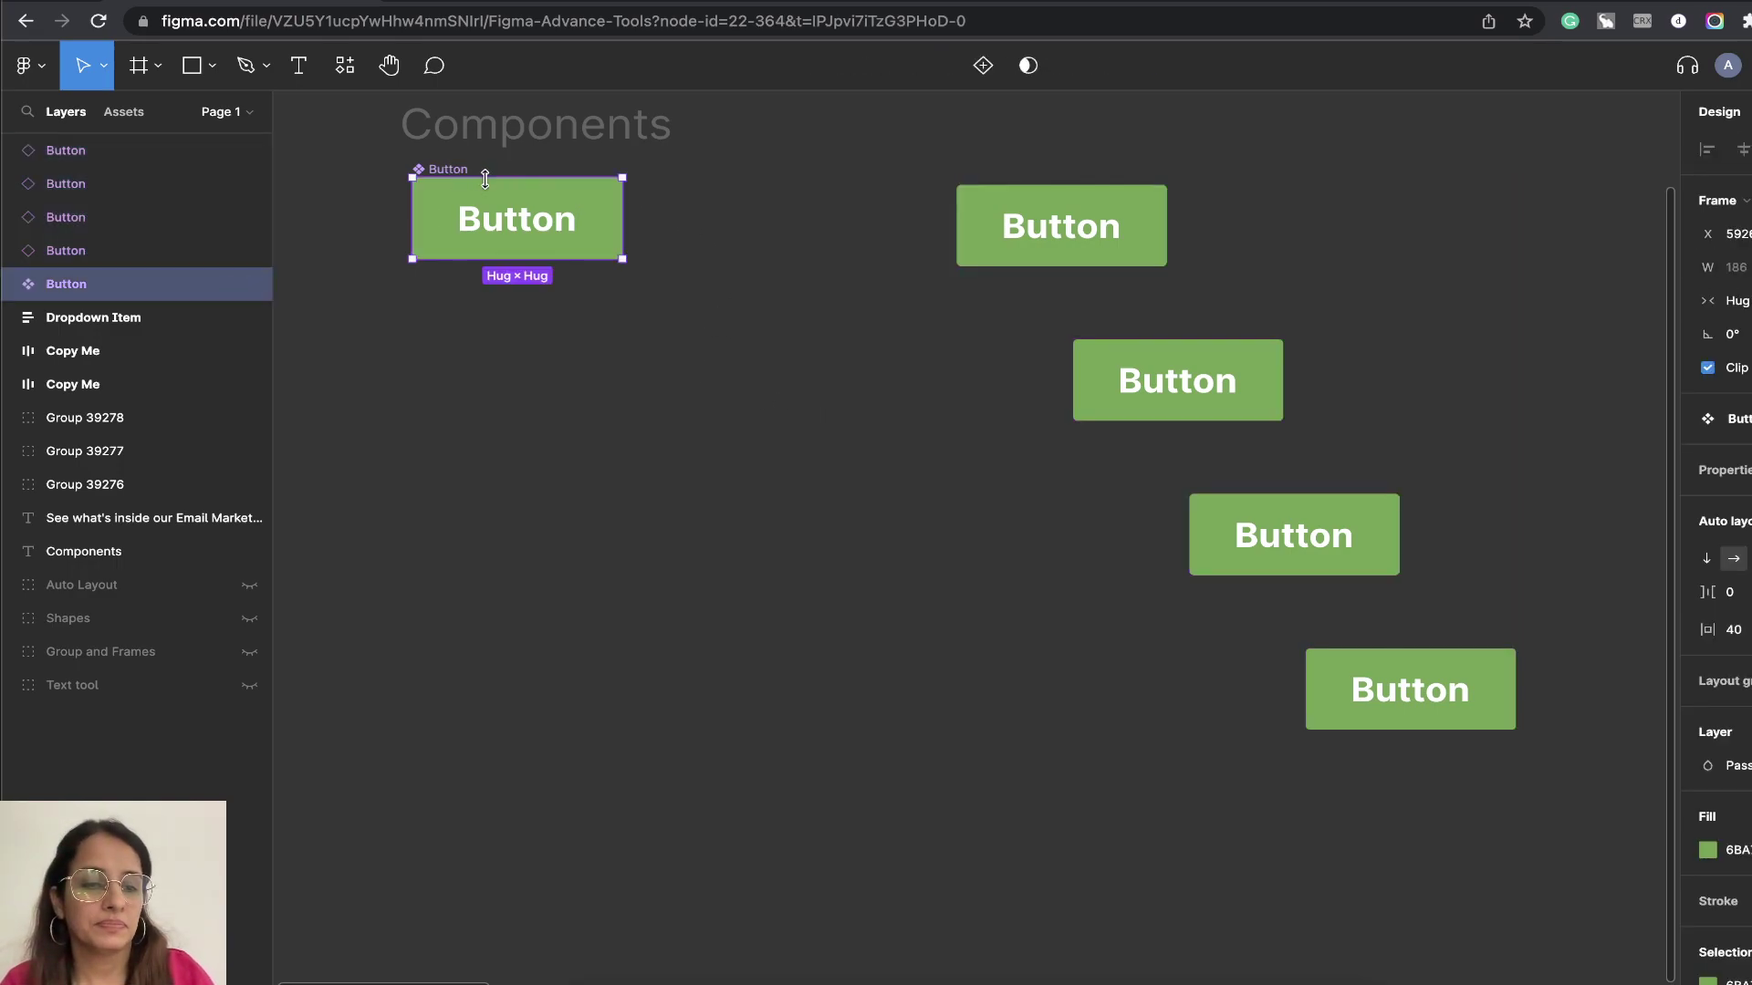
pyautogui.click(1708, 852)
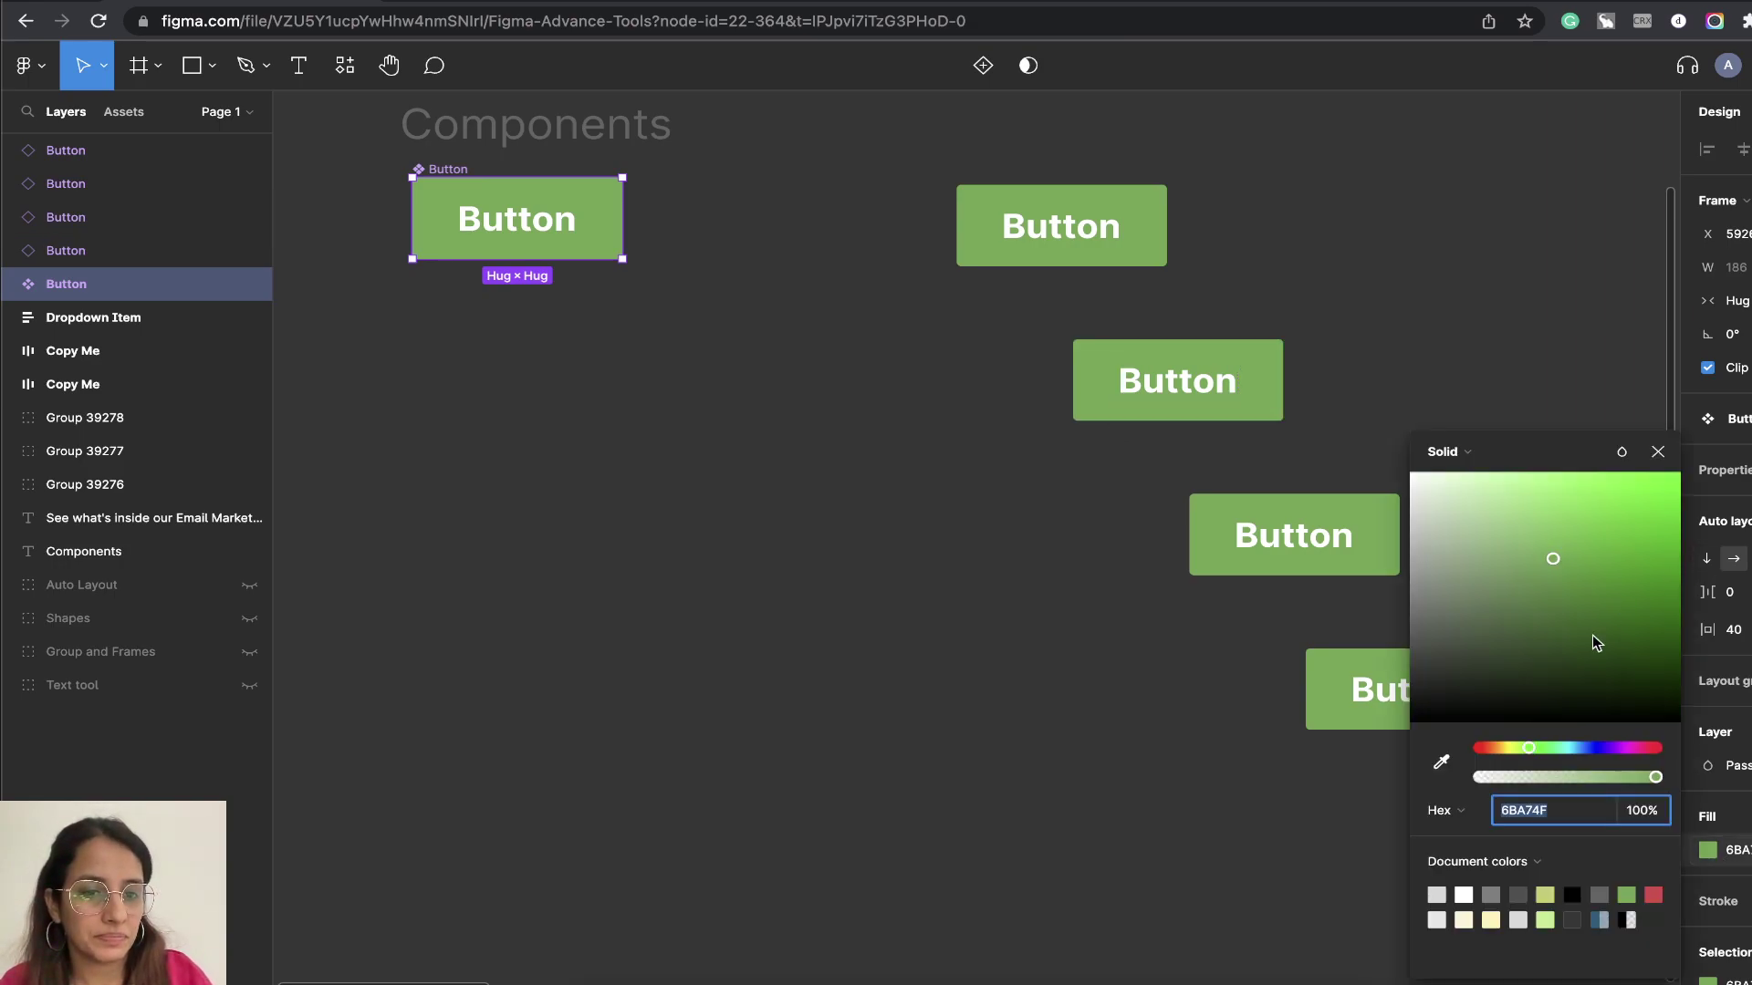
pyautogui.click(1512, 755)
pyautogui.moveTo(1610, 562); pyautogui.dragTo(1584, 532)
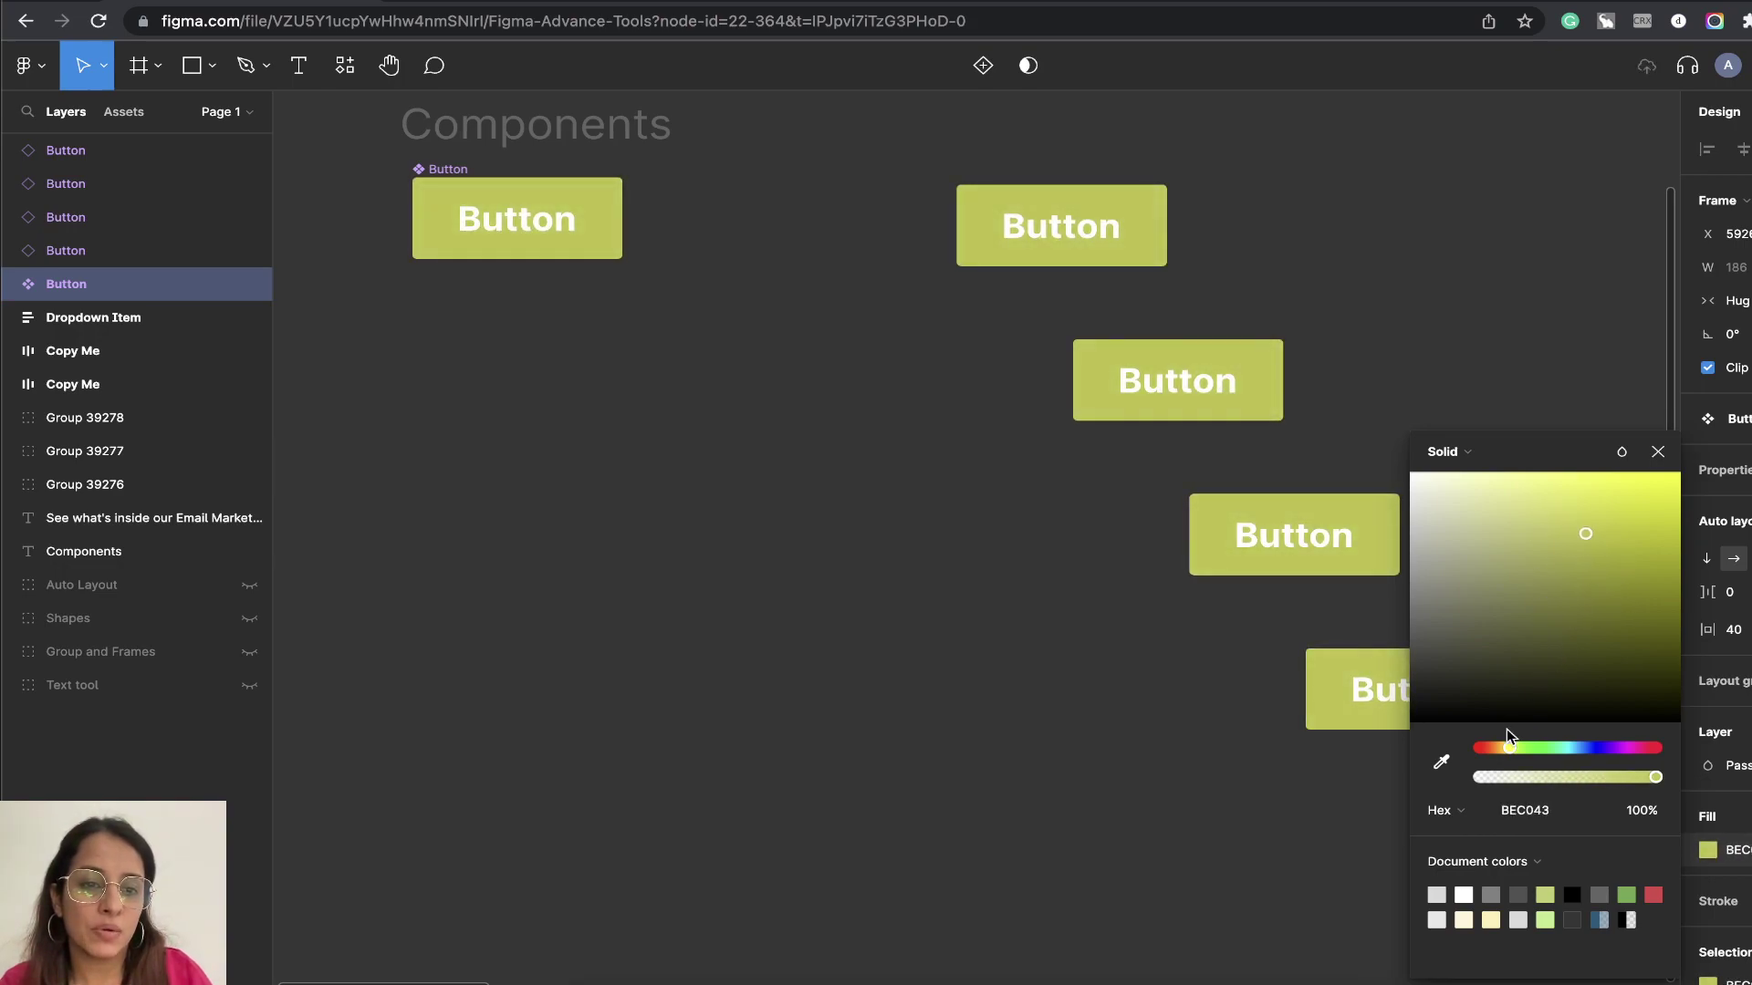
# Change the main Button component's fill to the bright red F44545
pyautogui.click(1489, 750)
pyautogui.moveTo(1489, 750); pyautogui.dragTo(1479, 748)
pyautogui.moveTo(1588, 536); pyautogui.dragTo(1604, 482)
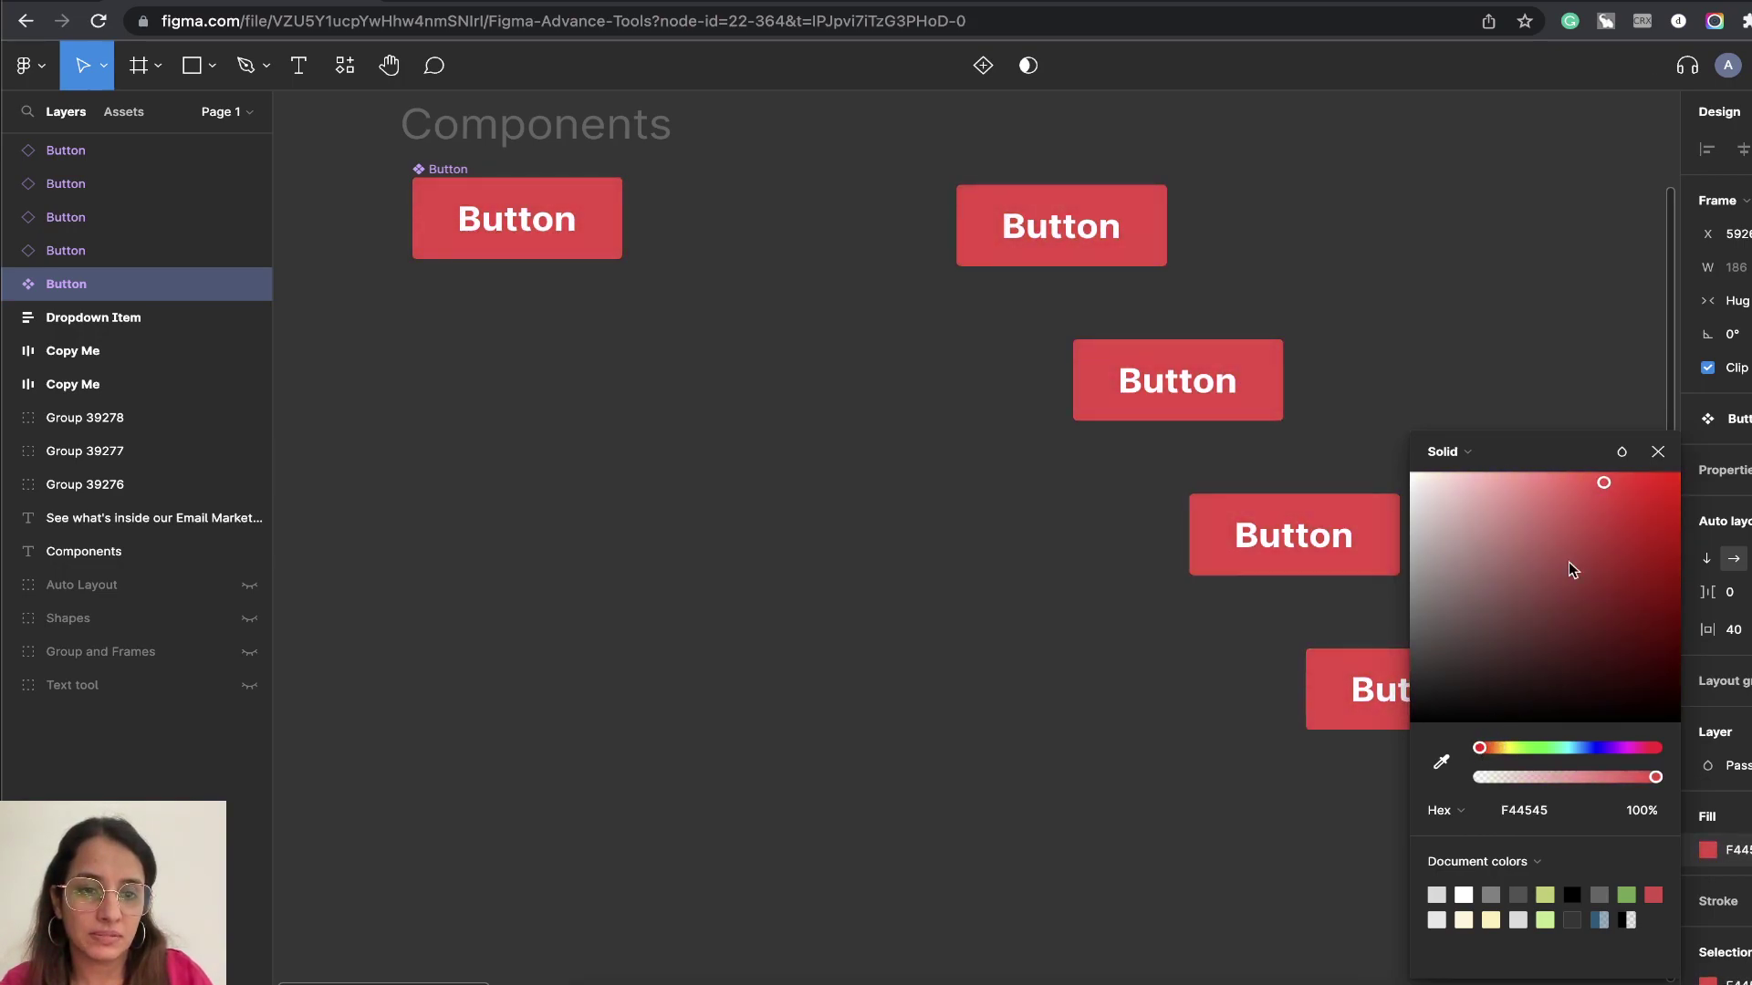
# Change the main Button component's fill to a medium blue and close the colour picker
pyautogui.moveTo(1493, 747); pyautogui.dragTo(1583, 752)
pyautogui.moveTo(1622, 532)
pyautogui.mouseDown()
pyautogui.moveTo(1586, 568)
pyautogui.moveTo(1623, 553)
pyautogui.moveTo(1625, 518)
pyautogui.mouseUp()
pyautogui.click(1658, 453)
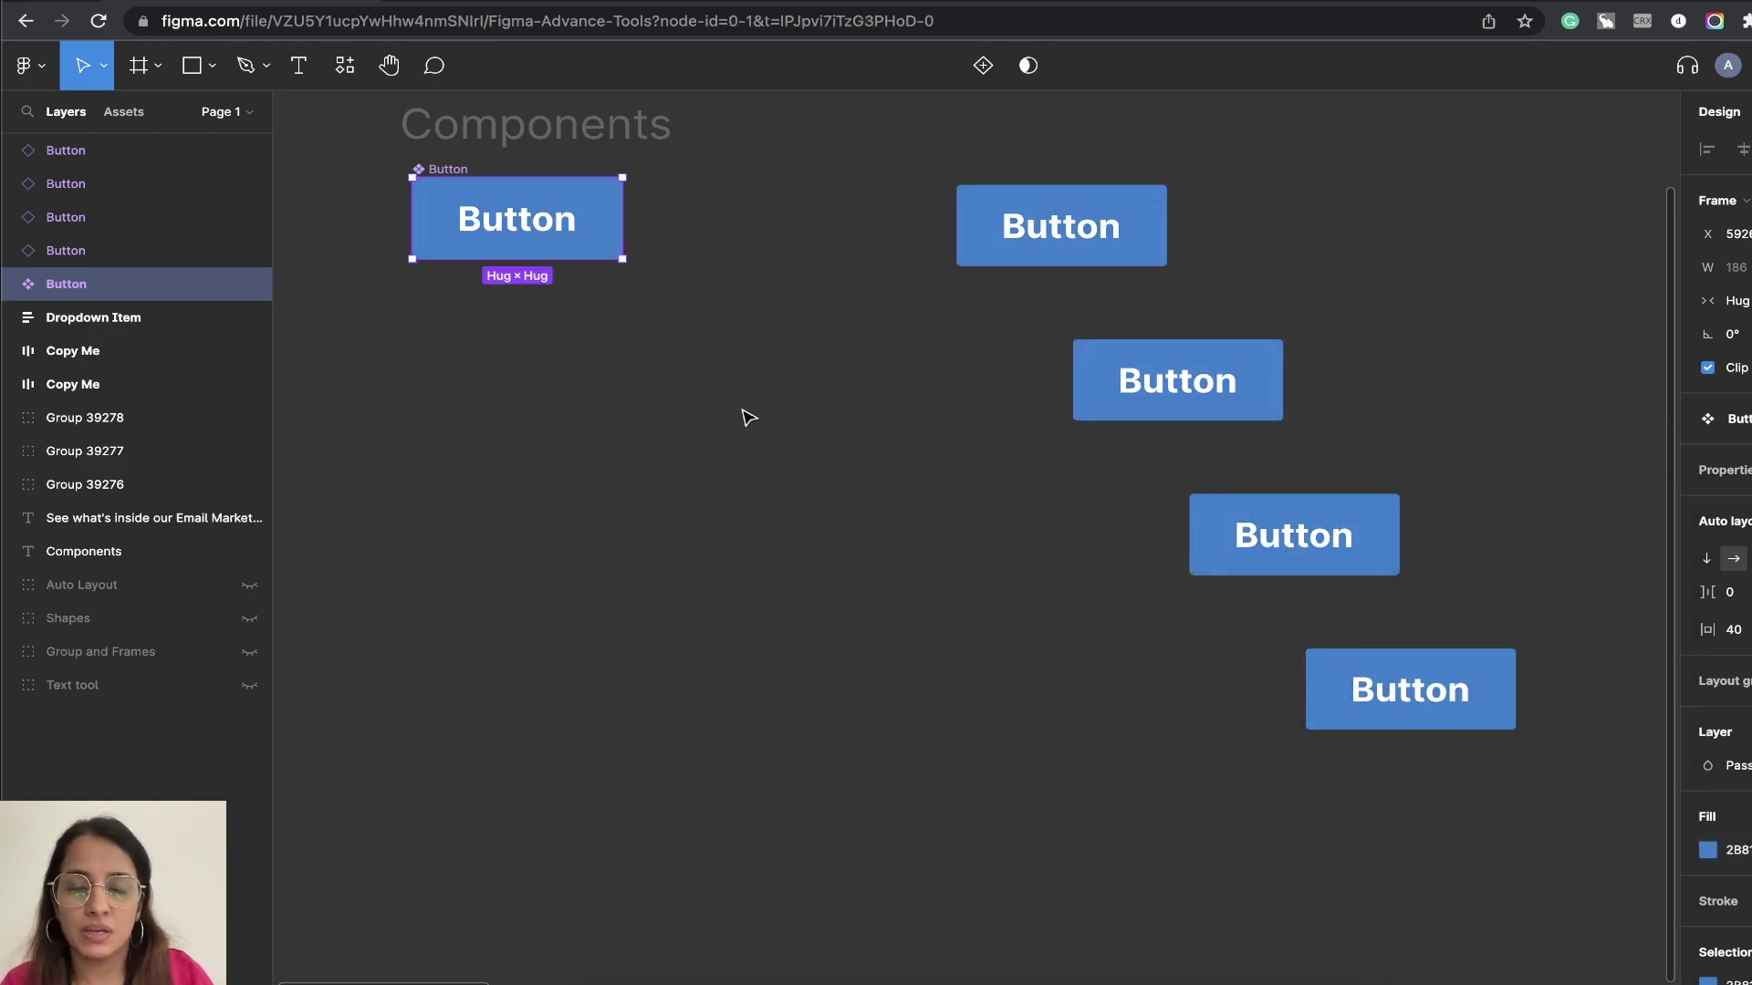
# Reduce the font size of the text inside the main Button component in small increments
pyautogui.doubleClick(511, 228)
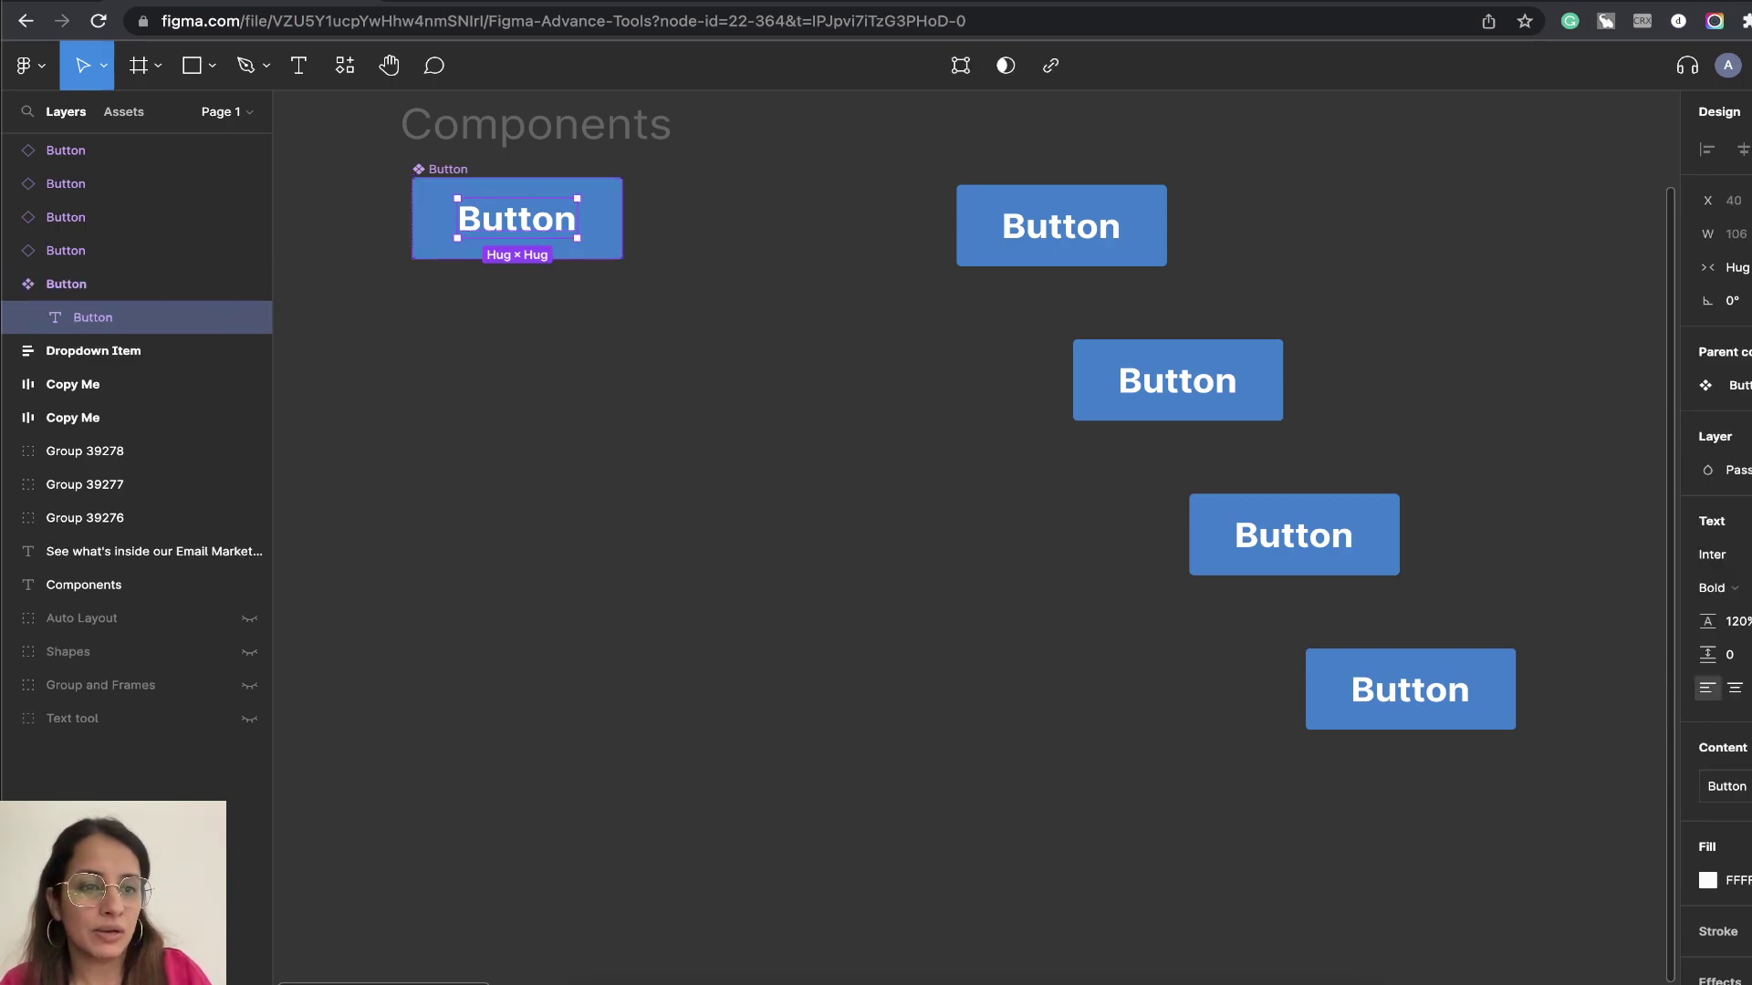
pyautogui.press('Down')
pyautogui.press('Down')
pyautogui.press('Down')
pyautogui.press('Down')
pyautogui.press('Down')
pyautogui.press('Down')
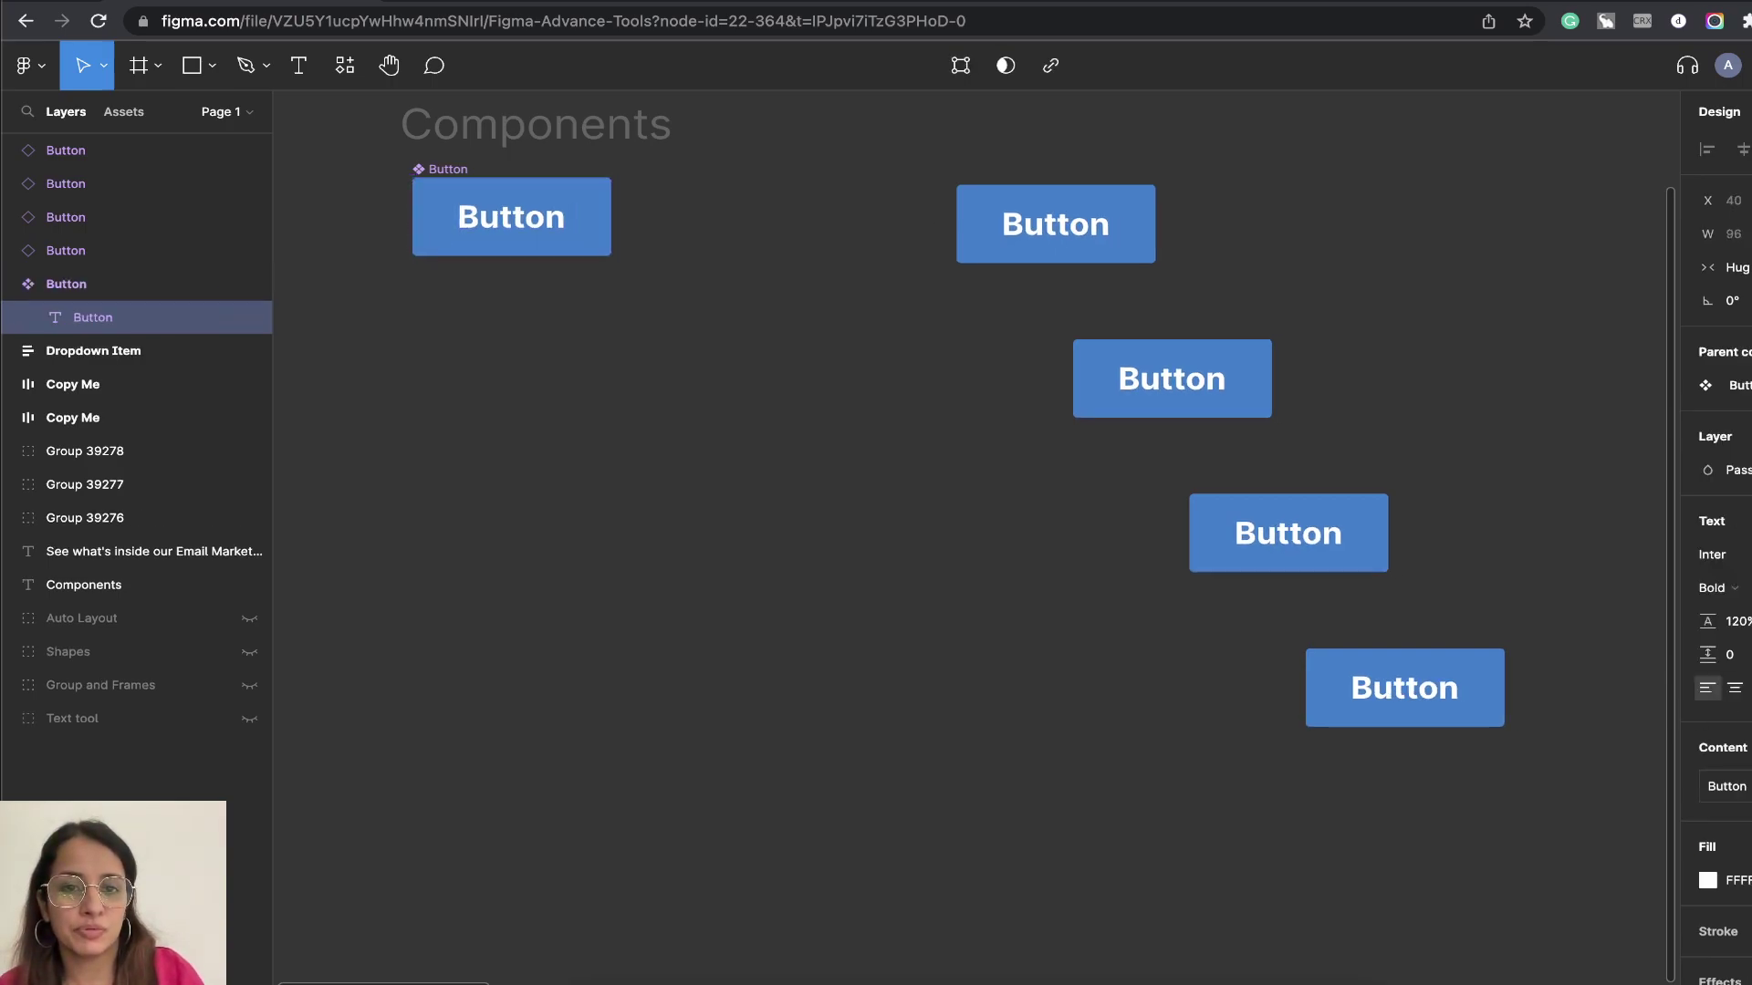
# Increase the main component's text back to its original font size
pyautogui.press('Up')
pyautogui.press('Up')
pyautogui.press('Up')
pyautogui.press('Up')
pyautogui.press('Up')
pyautogui.press('Up')
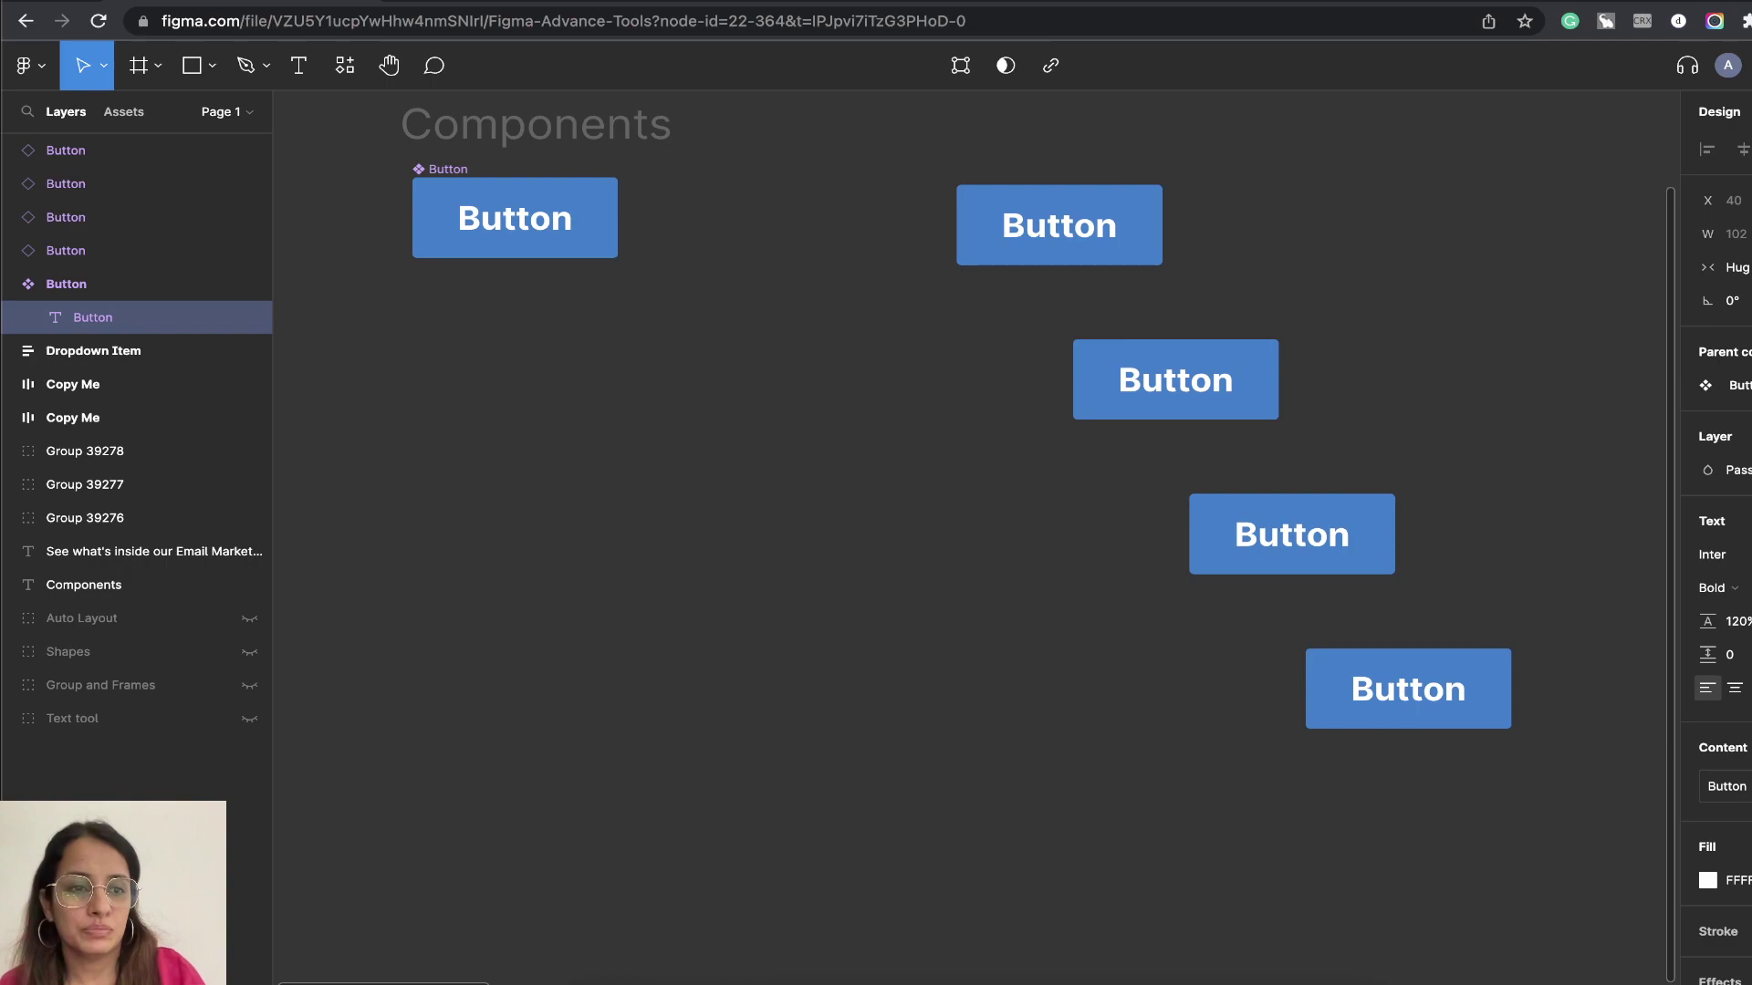
# Set the main component's text to Semi Bold and change its font to Imbue
pyautogui.click(1715, 588)
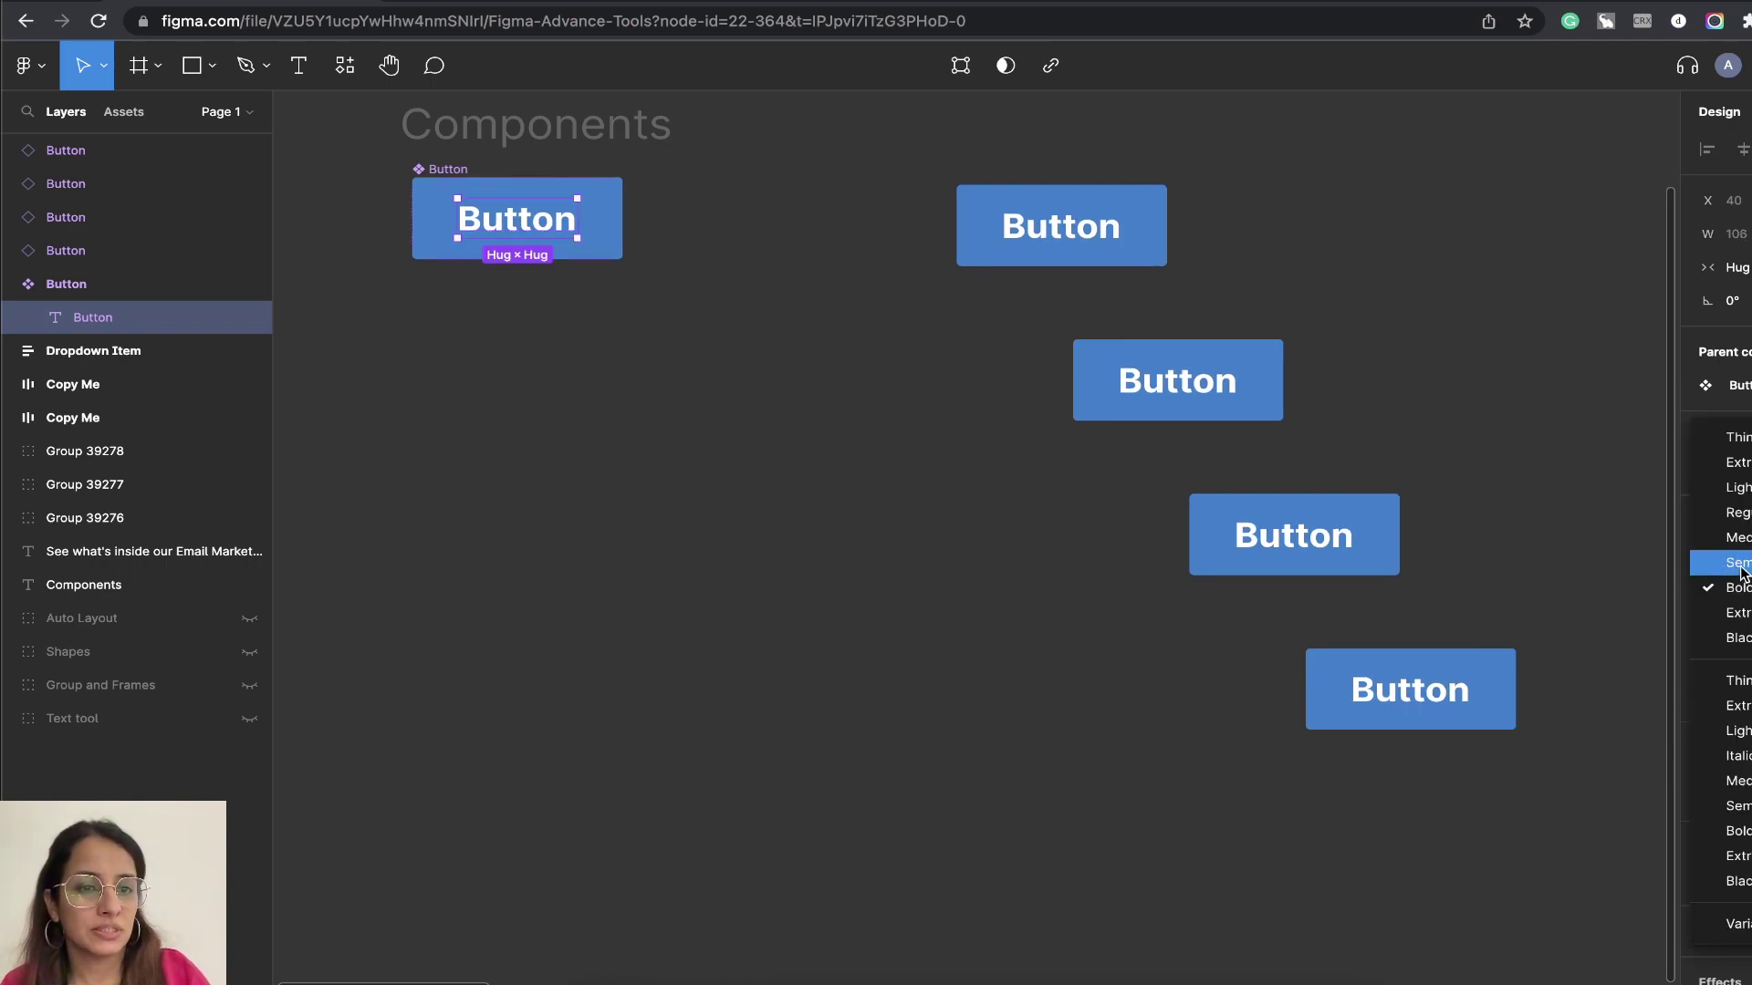
pyautogui.click(1739, 564)
pyautogui.click(1739, 556)
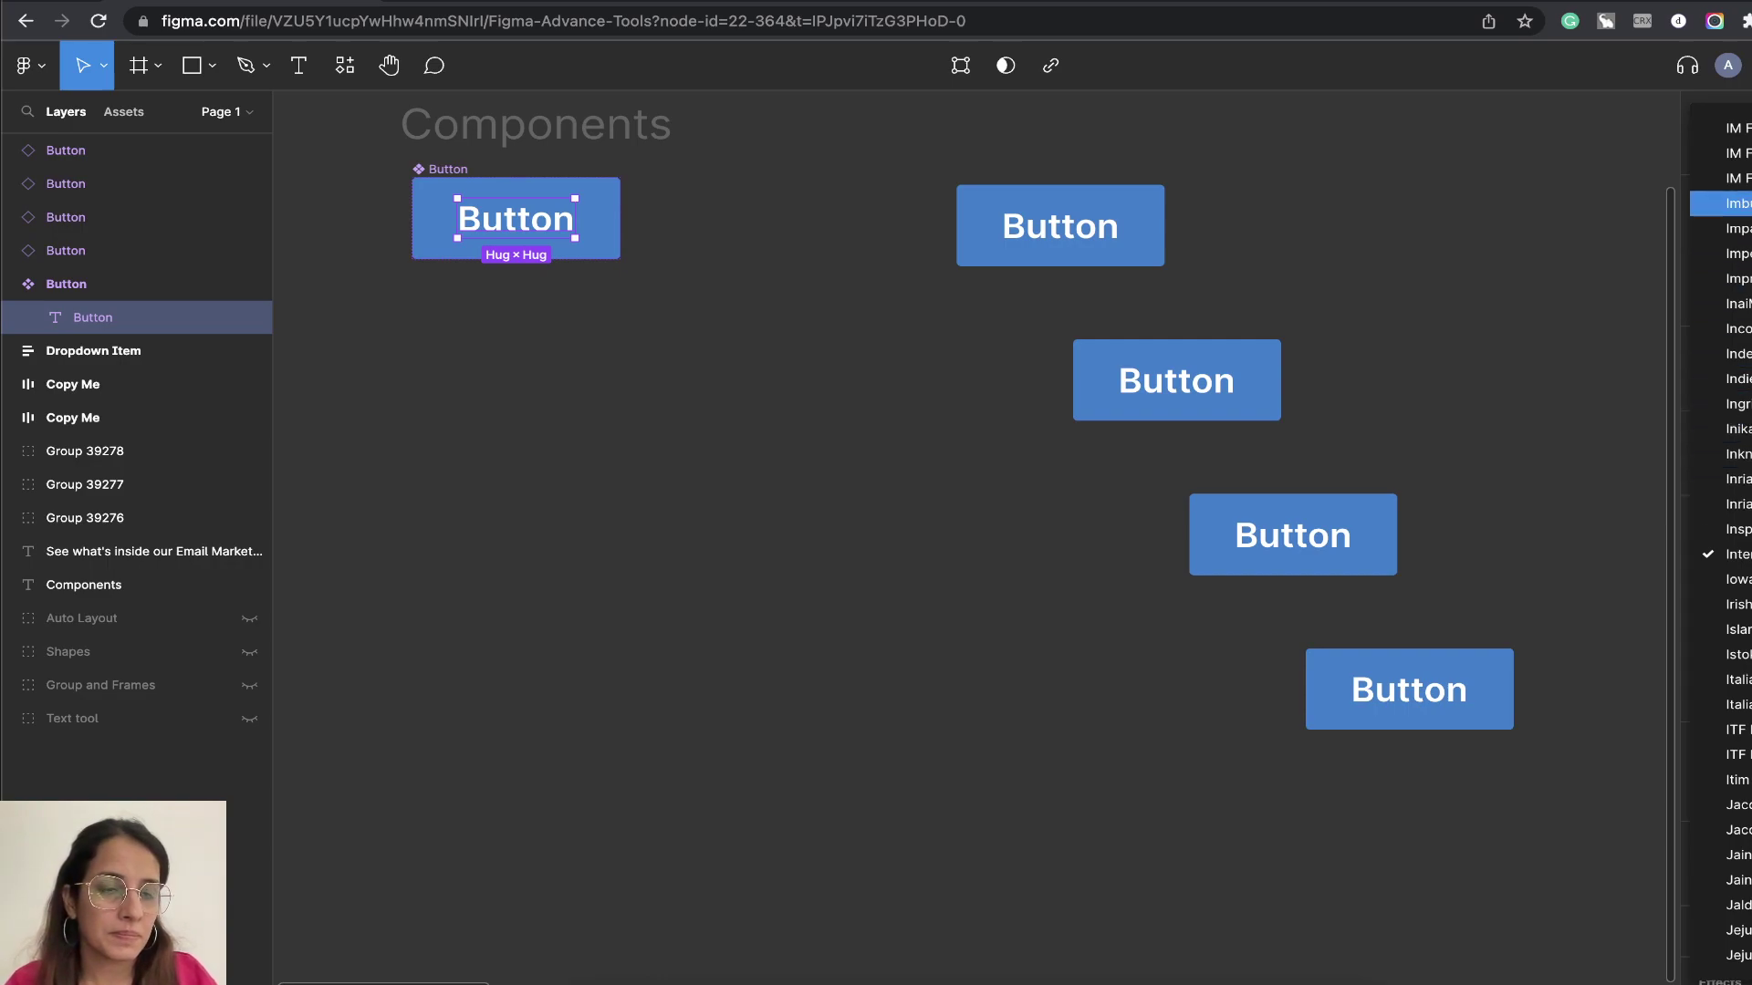
pyautogui.click(1729, 202)
# Change the font of the main component's text to Helvetica
pyautogui.click(1719, 555)
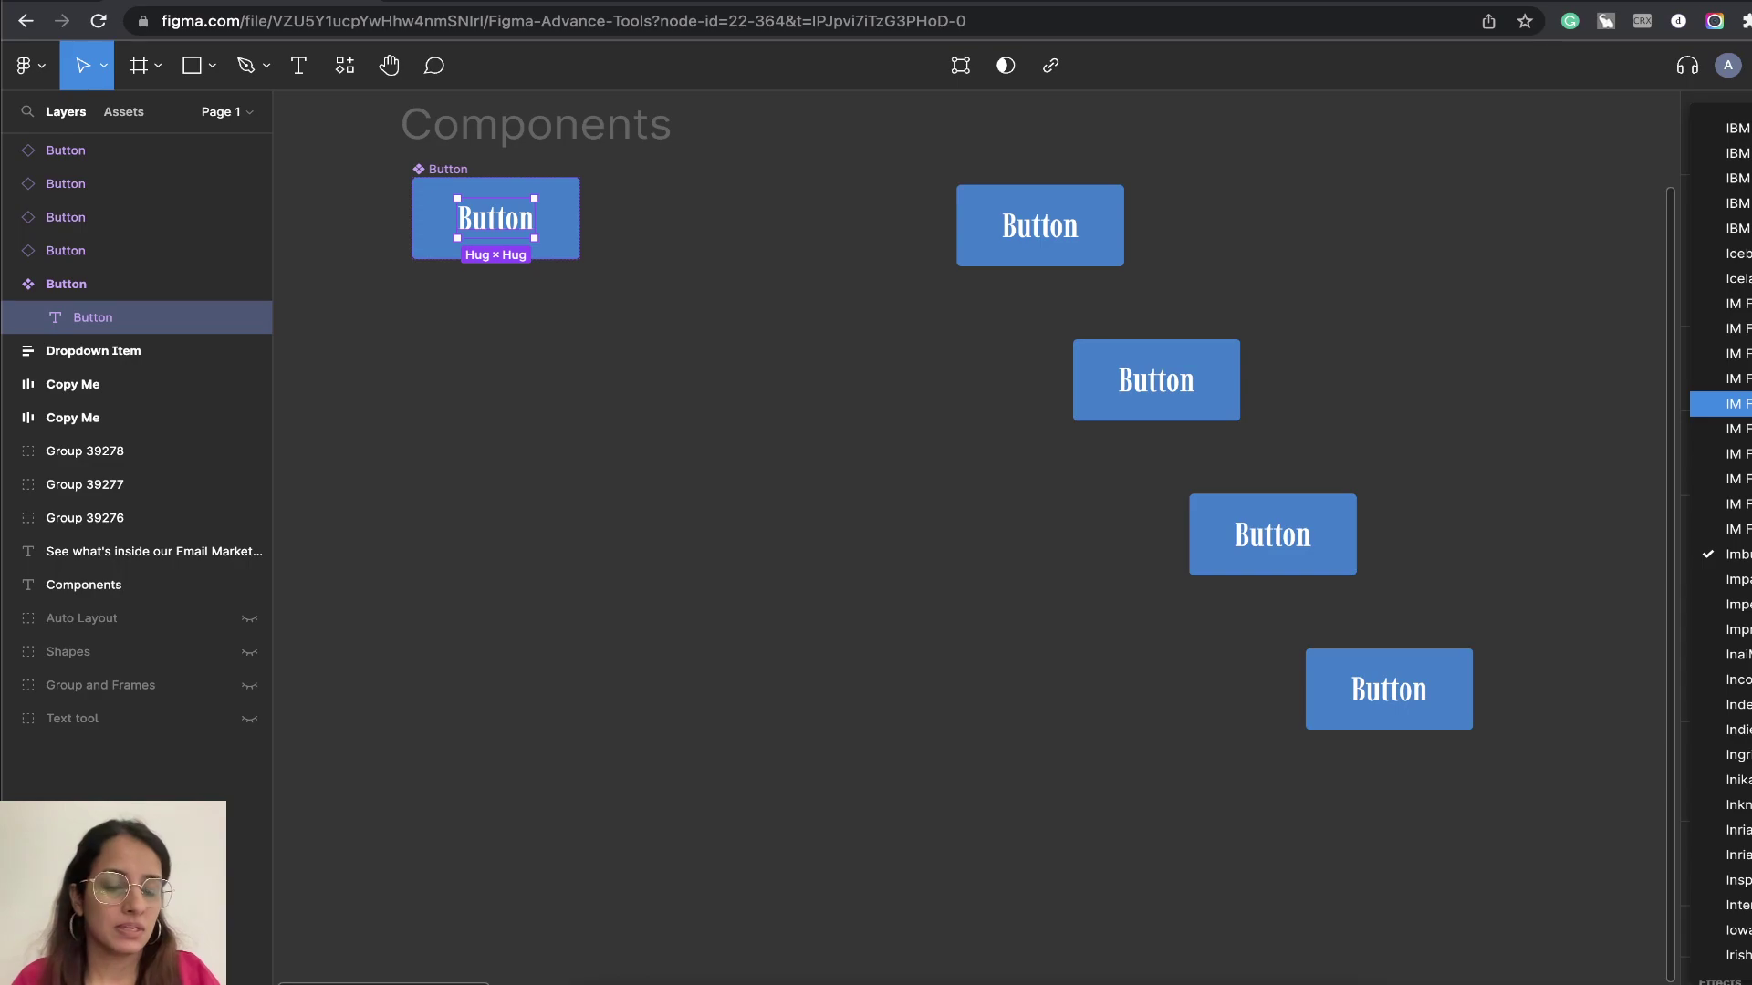
pyautogui.scroll(10, 1720, 547)
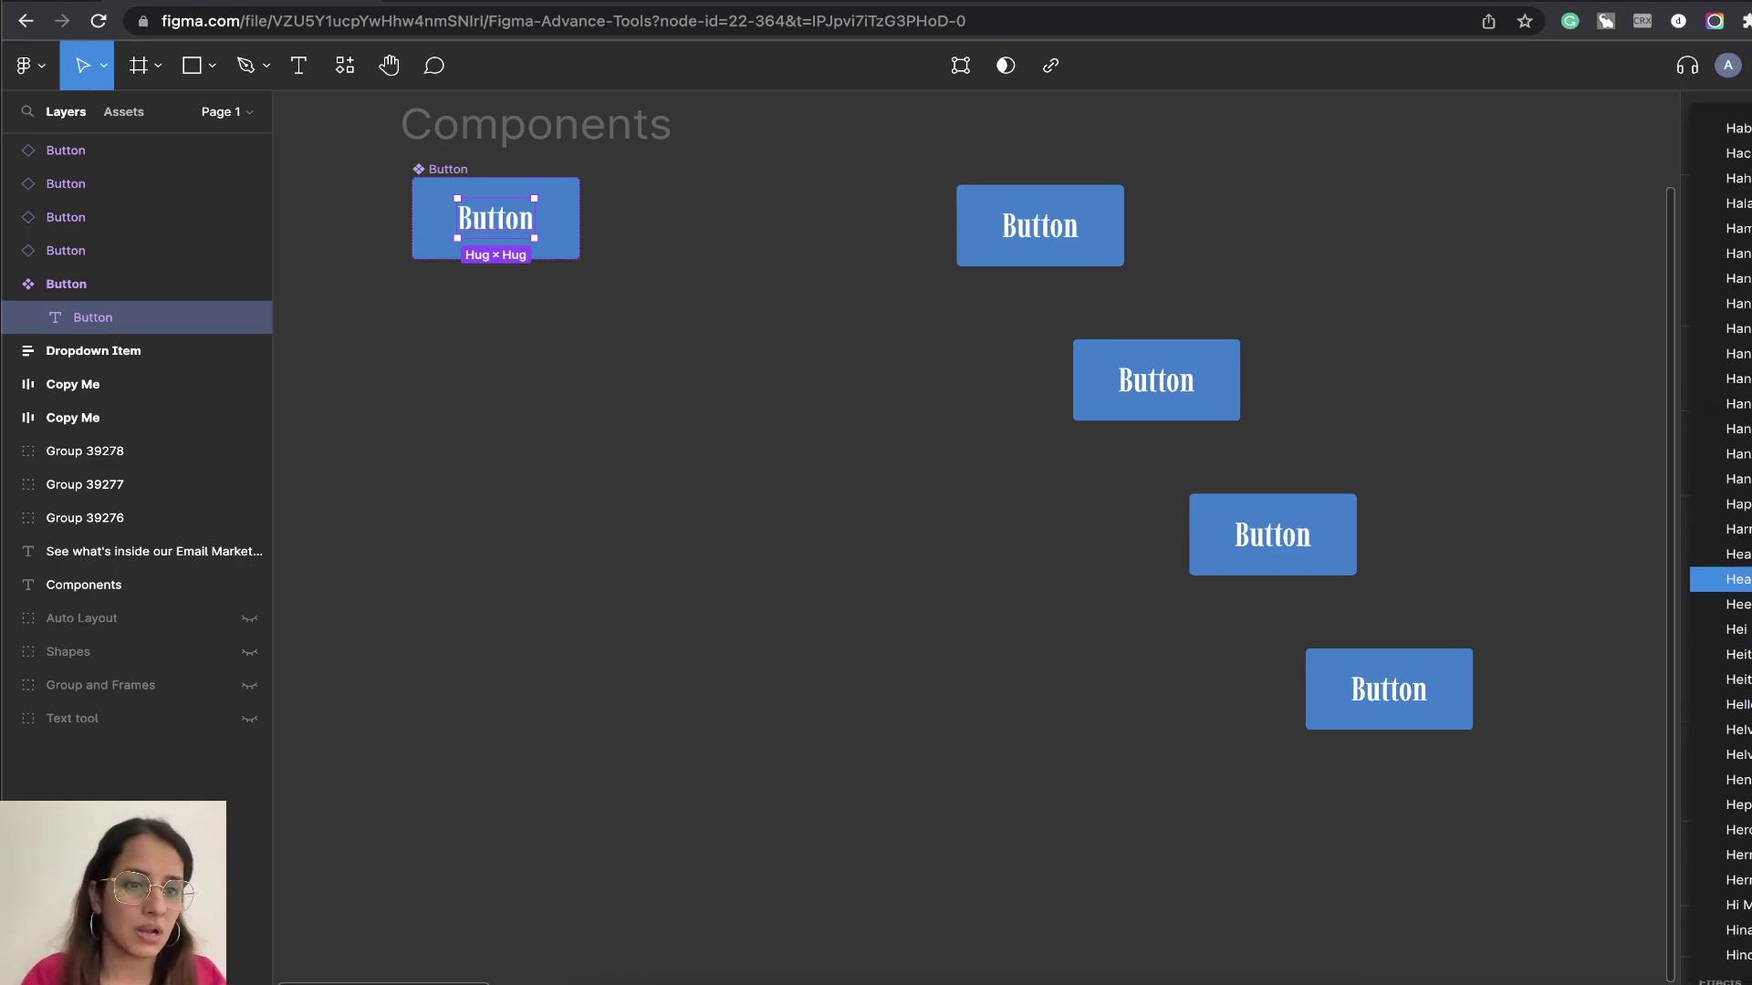
pyautogui.click(1724, 730)
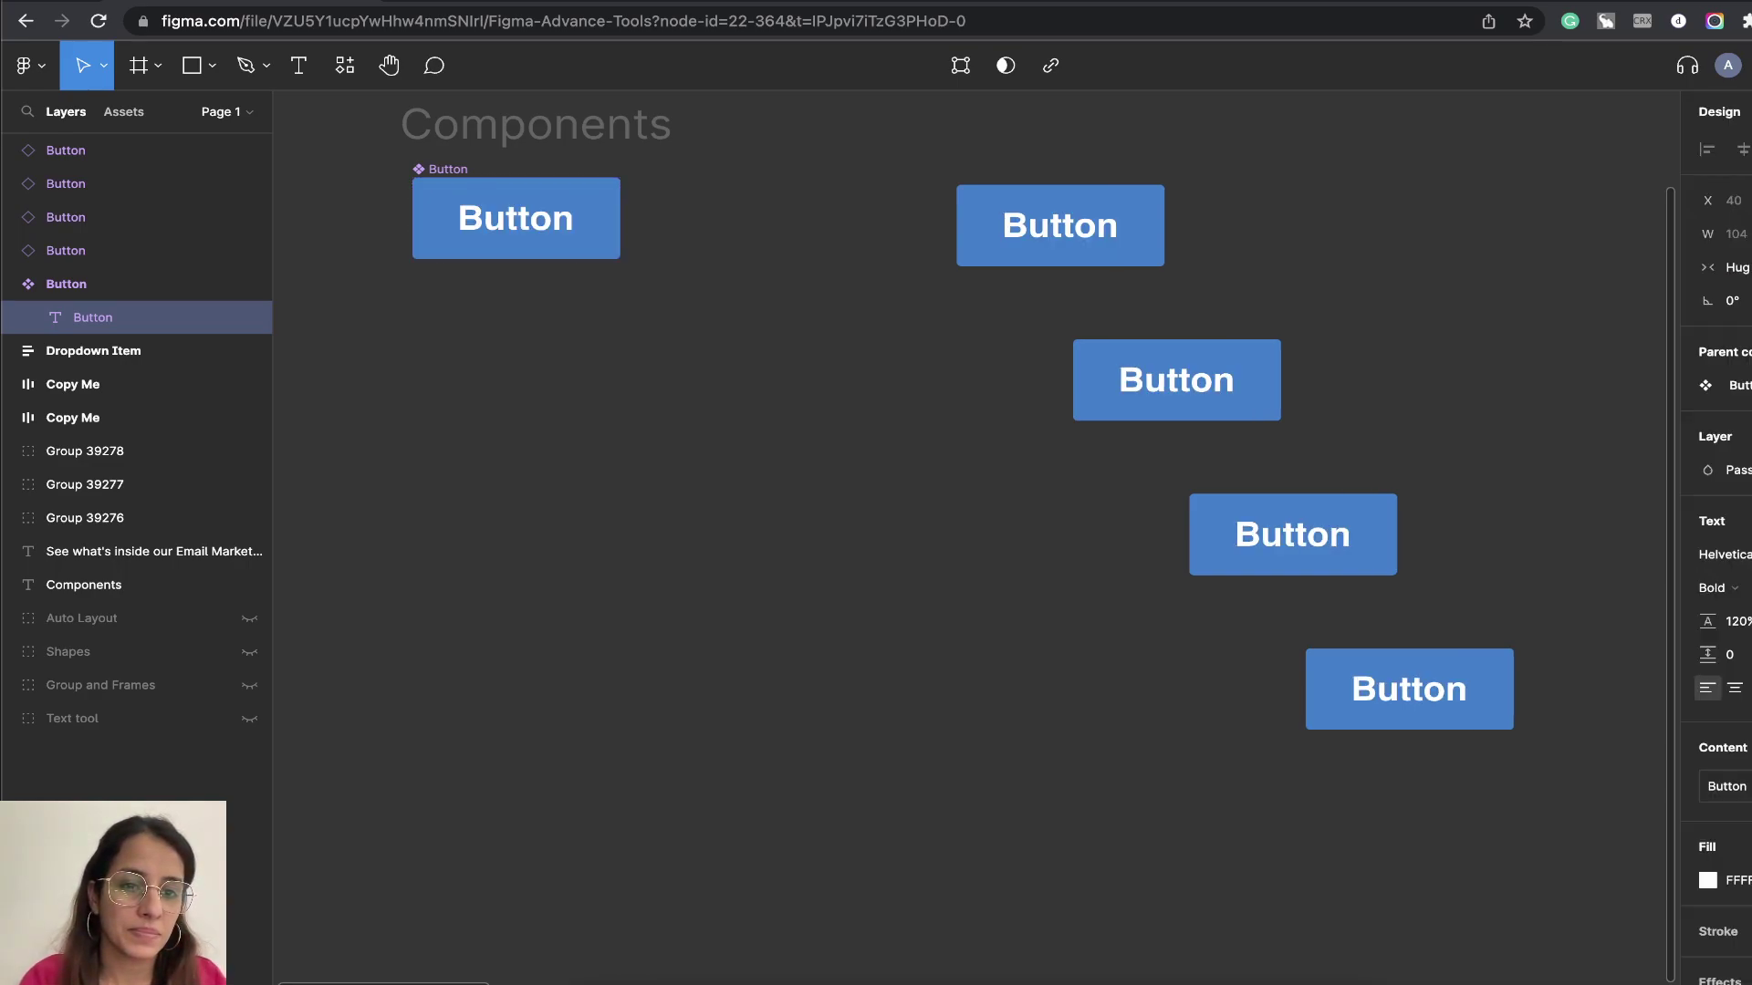
# Try the Regular weight on the main component's Helvetica text and return it to Bold
pyautogui.click(1715, 588)
pyautogui.click(1724, 561)
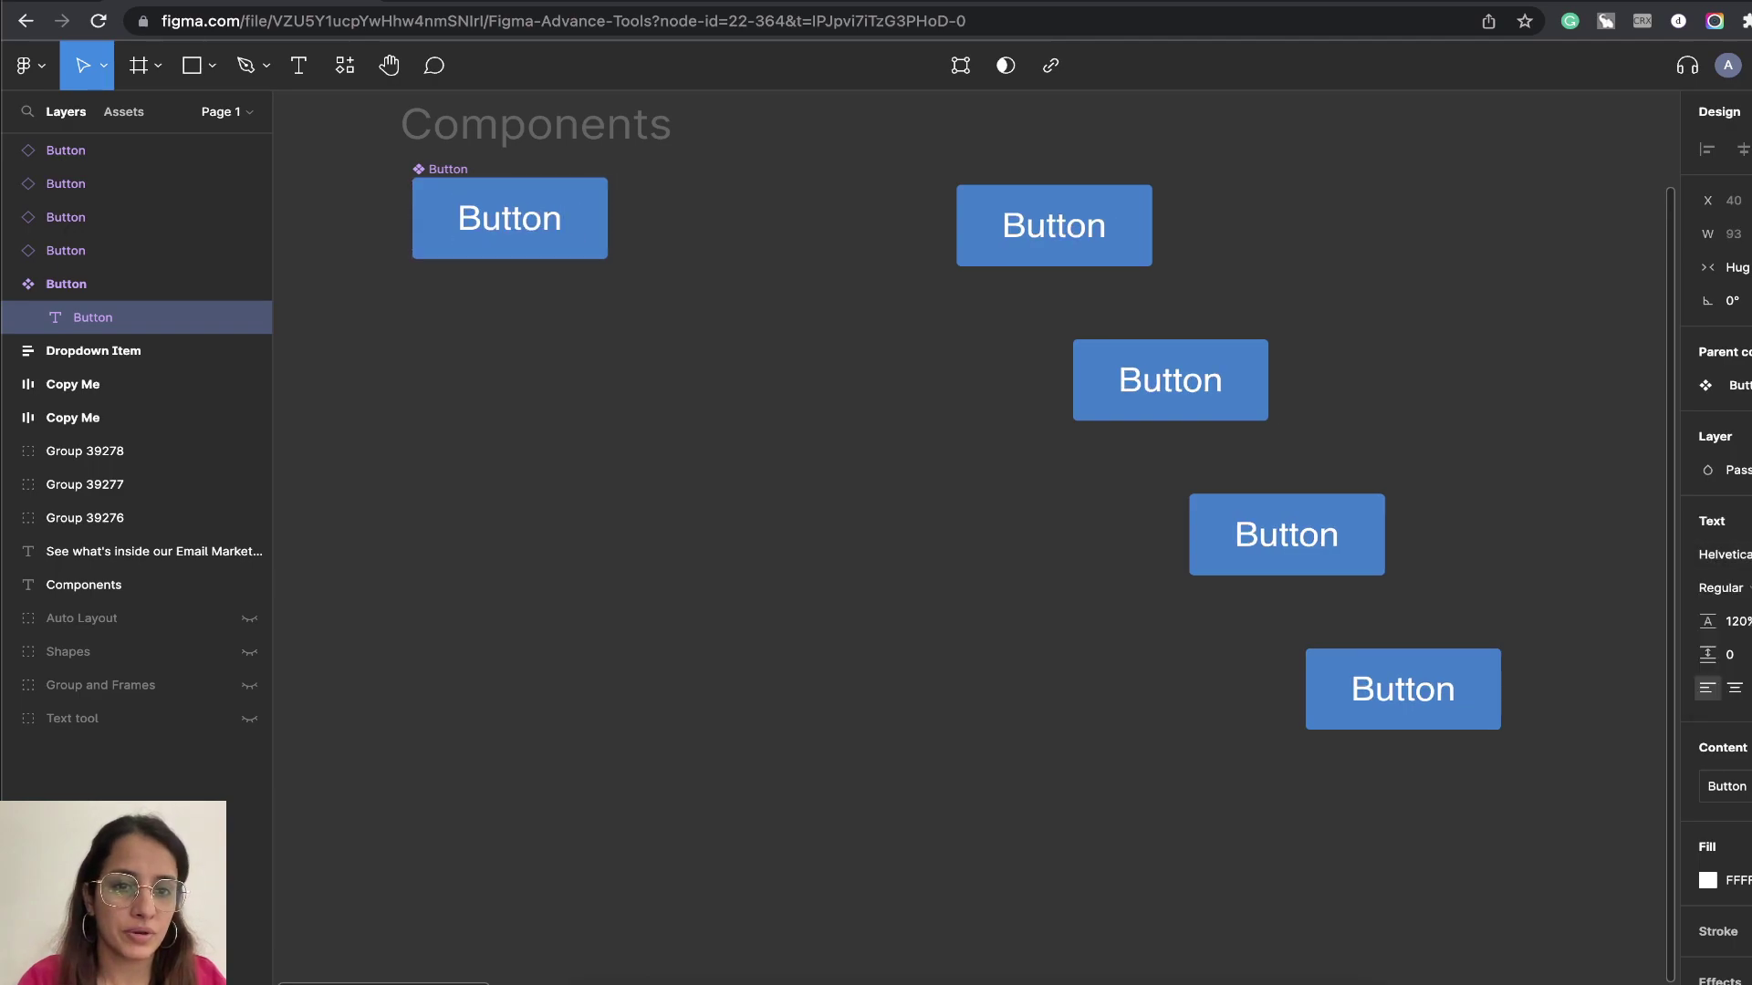
pyautogui.click(1715, 587)
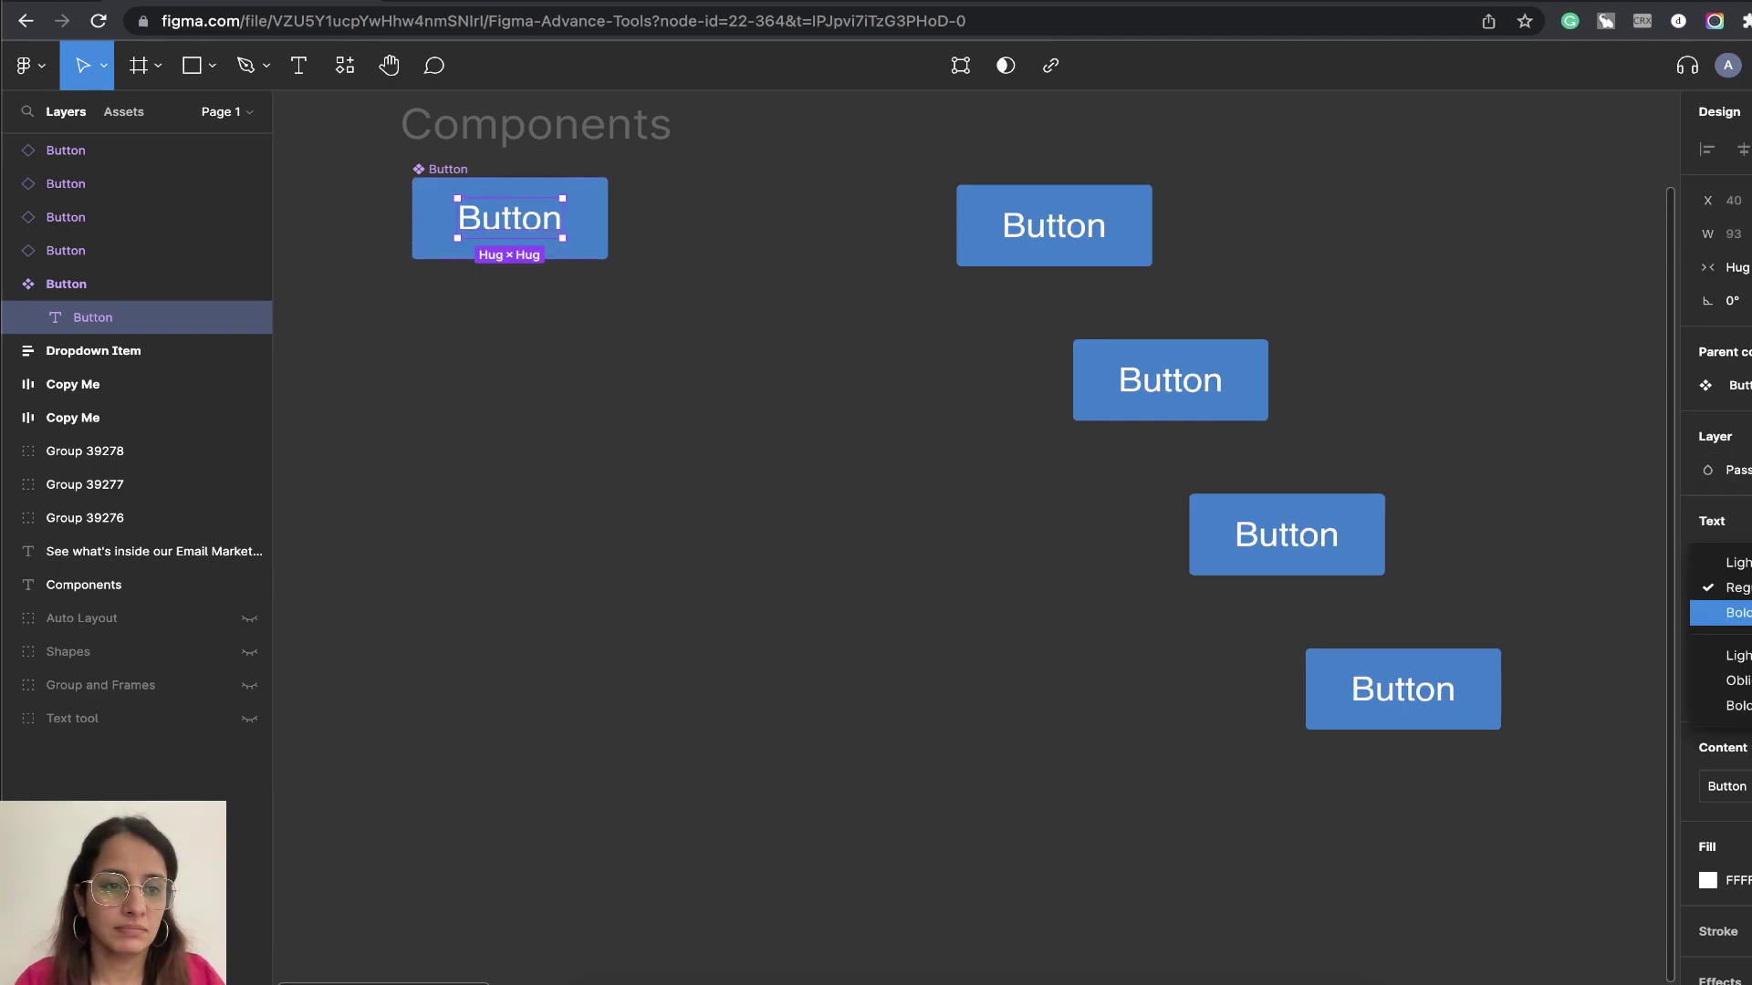
pyautogui.click(1715, 621)
# Change the main component's text to a different Helvetica-family font in Bold
pyautogui.click(1725, 553)
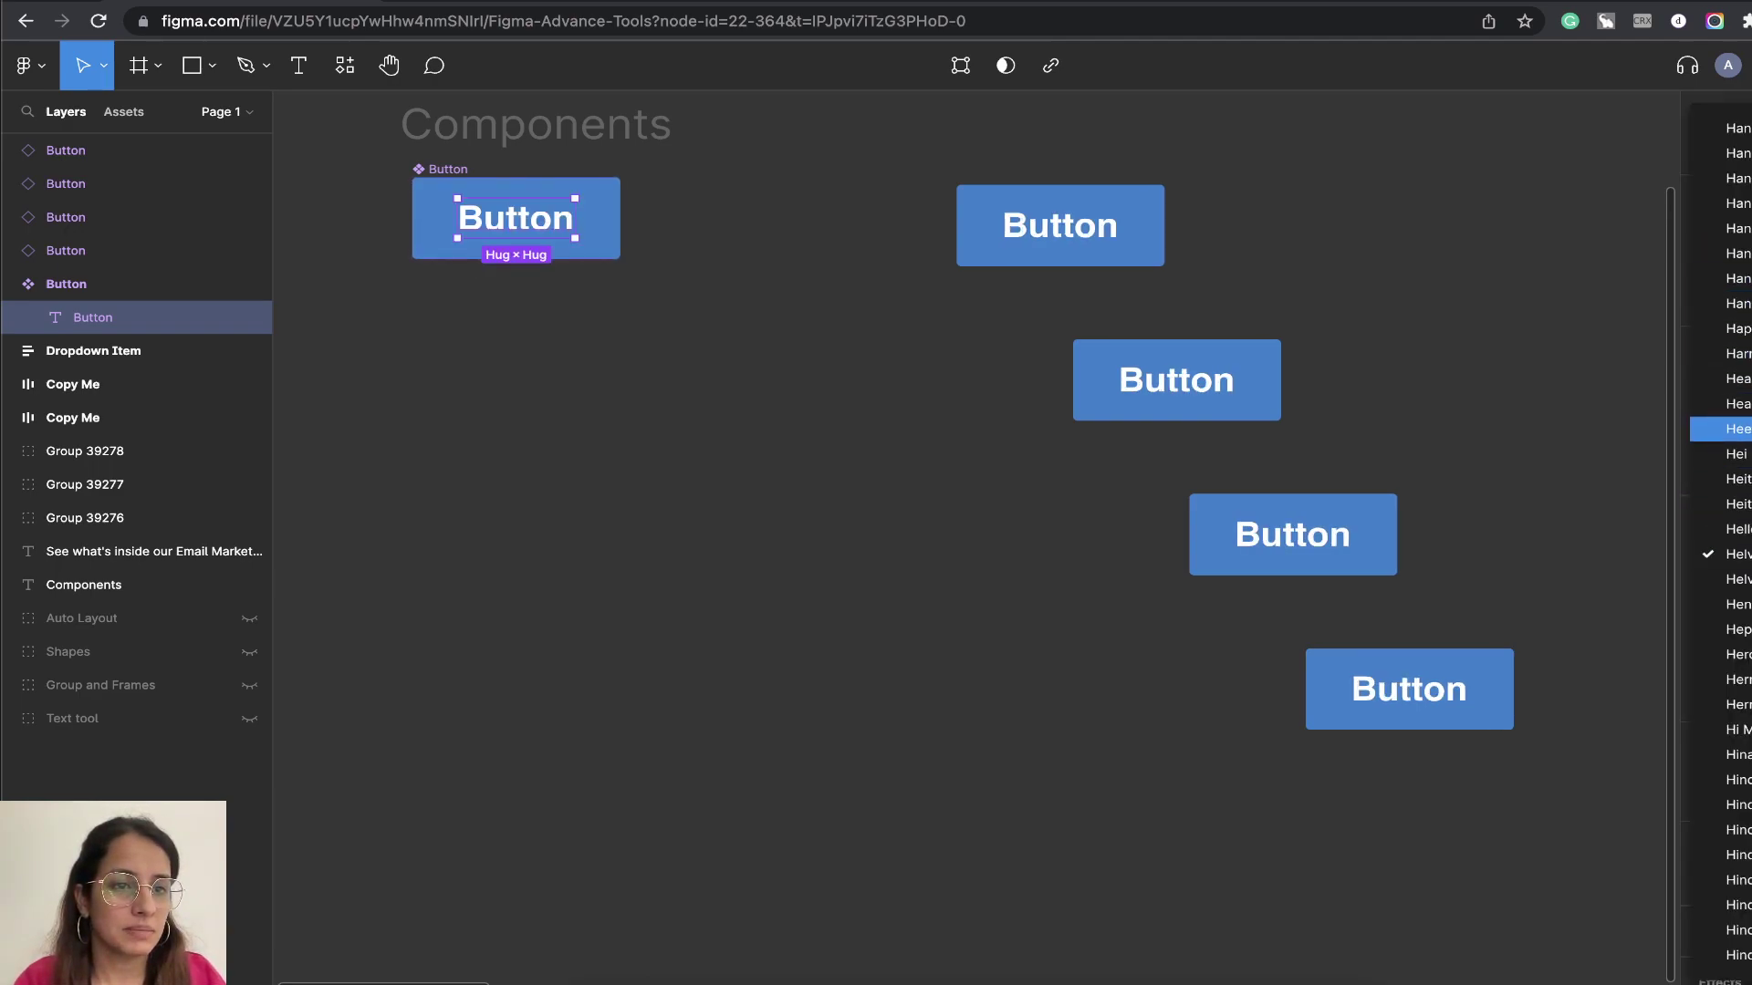
pyautogui.press('Escape')
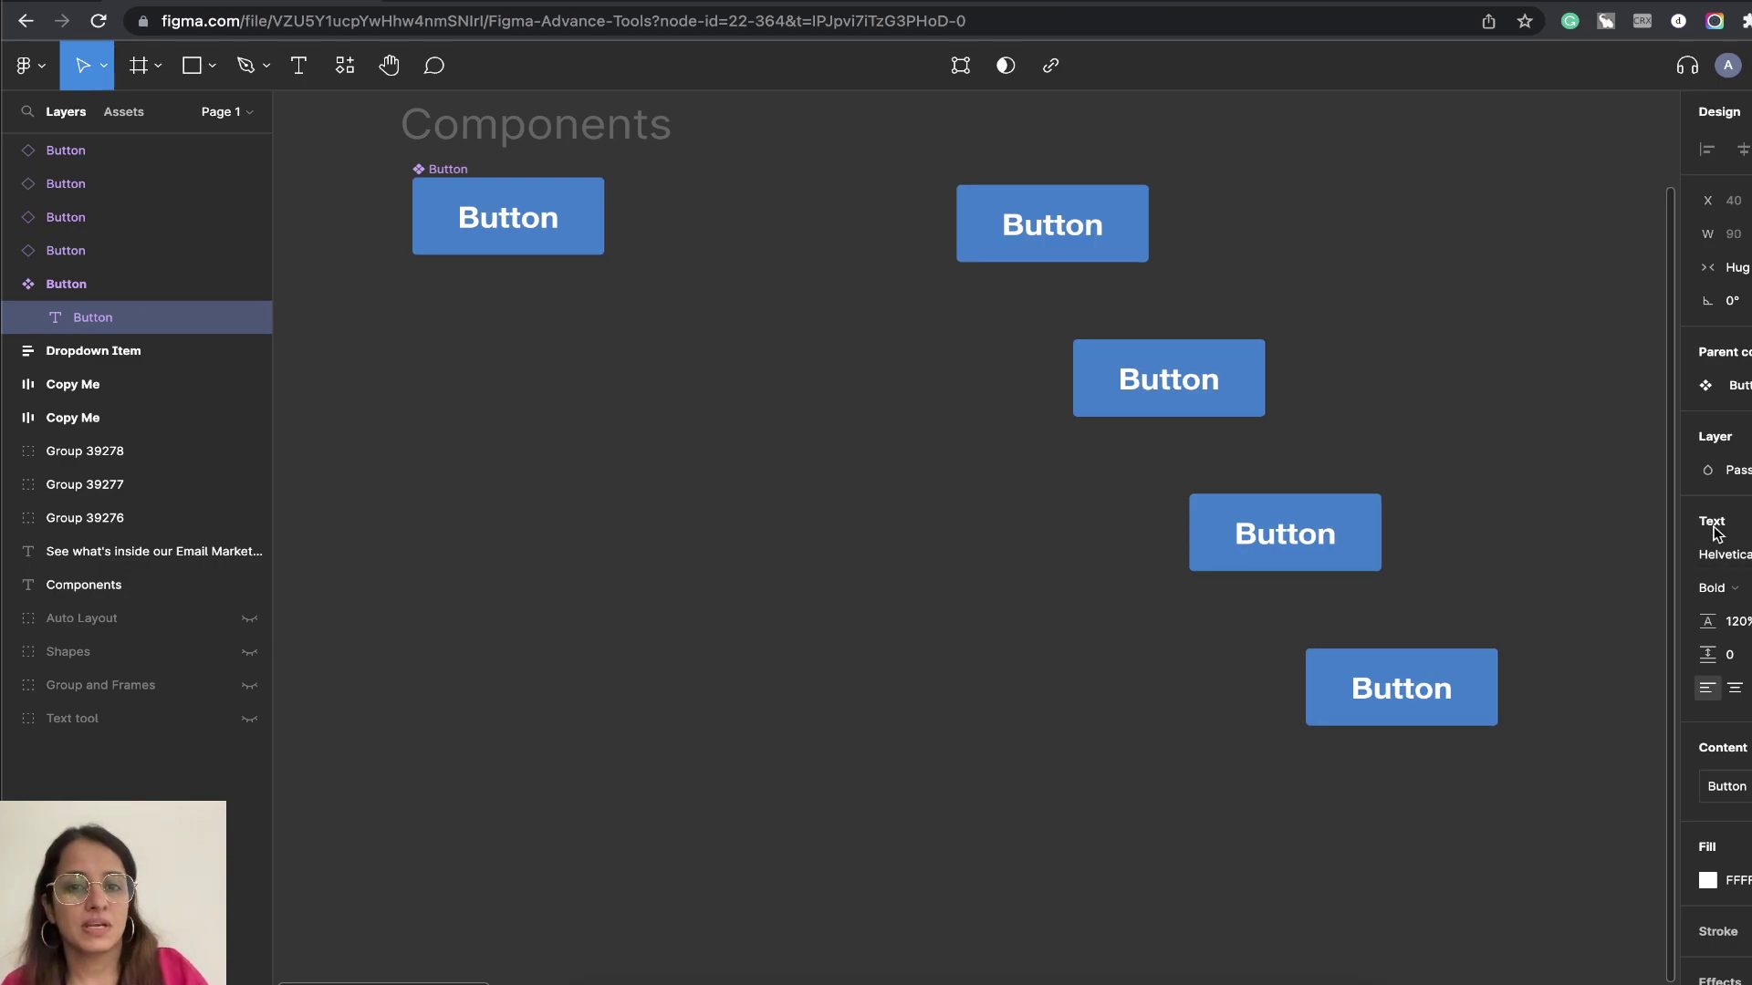
pyautogui.click(989, 504)
# Select the main component and each of its four instances in turn to compare their text
pyautogui.click(450, 170)
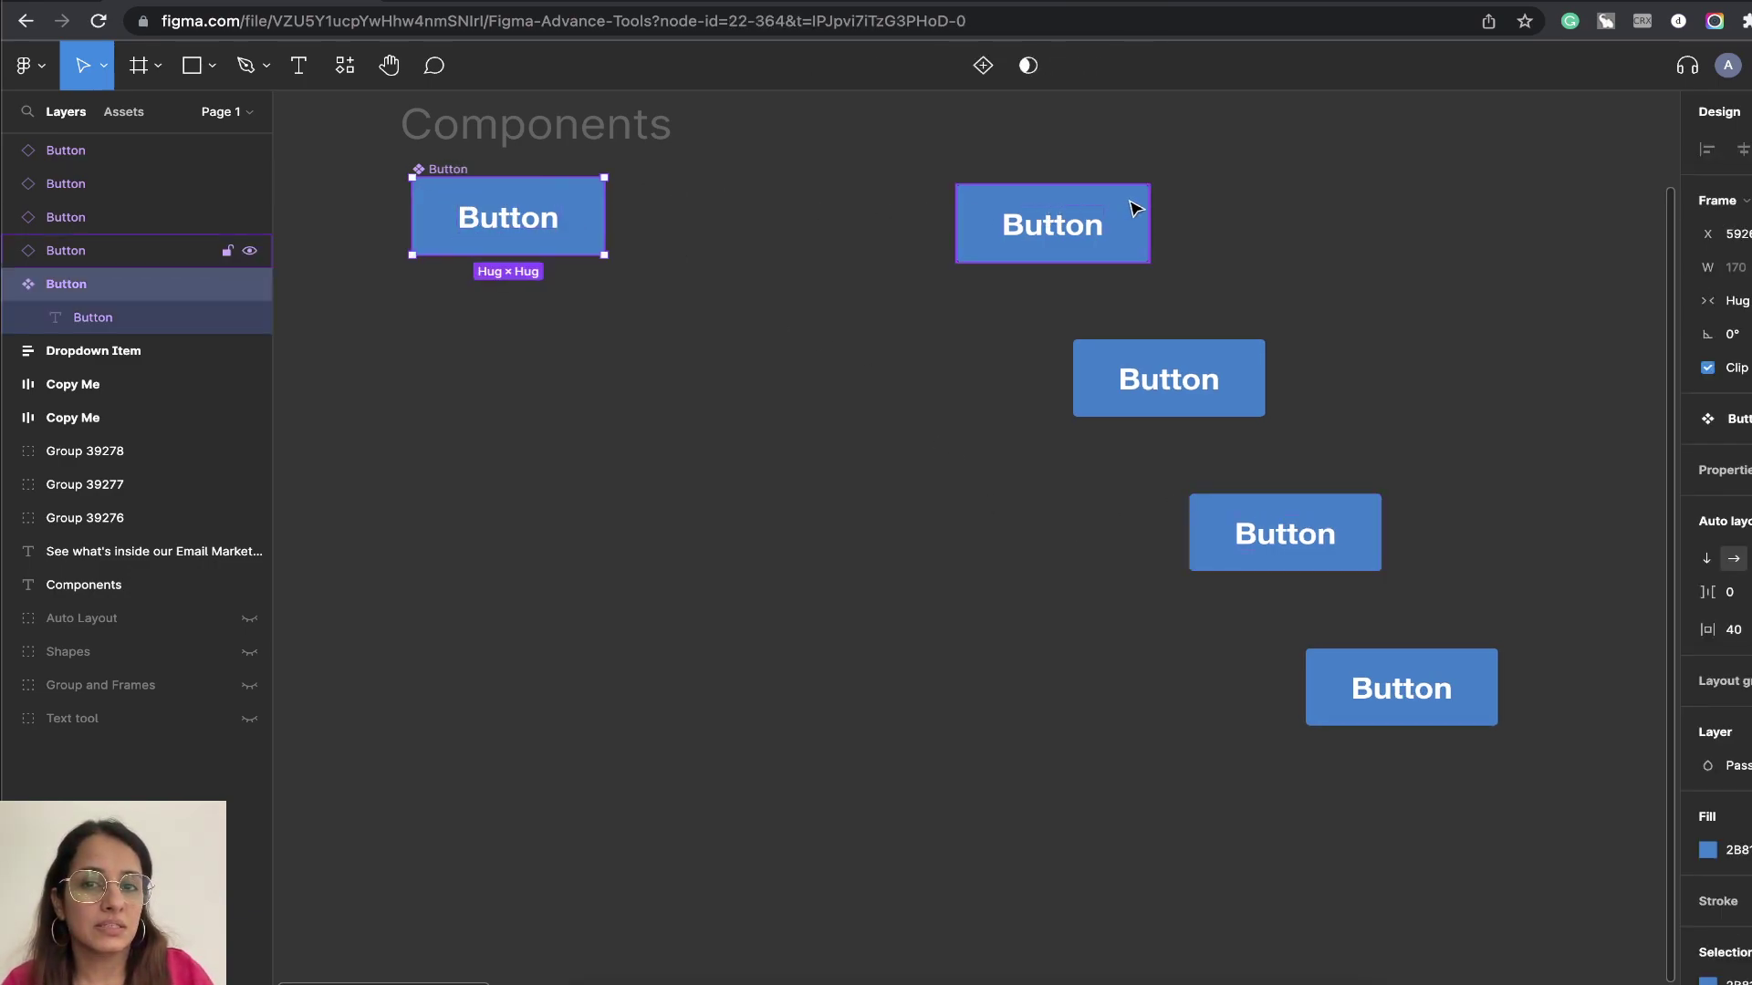
pyautogui.click(1095, 241)
pyautogui.click(1213, 399)
pyautogui.click(1353, 540)
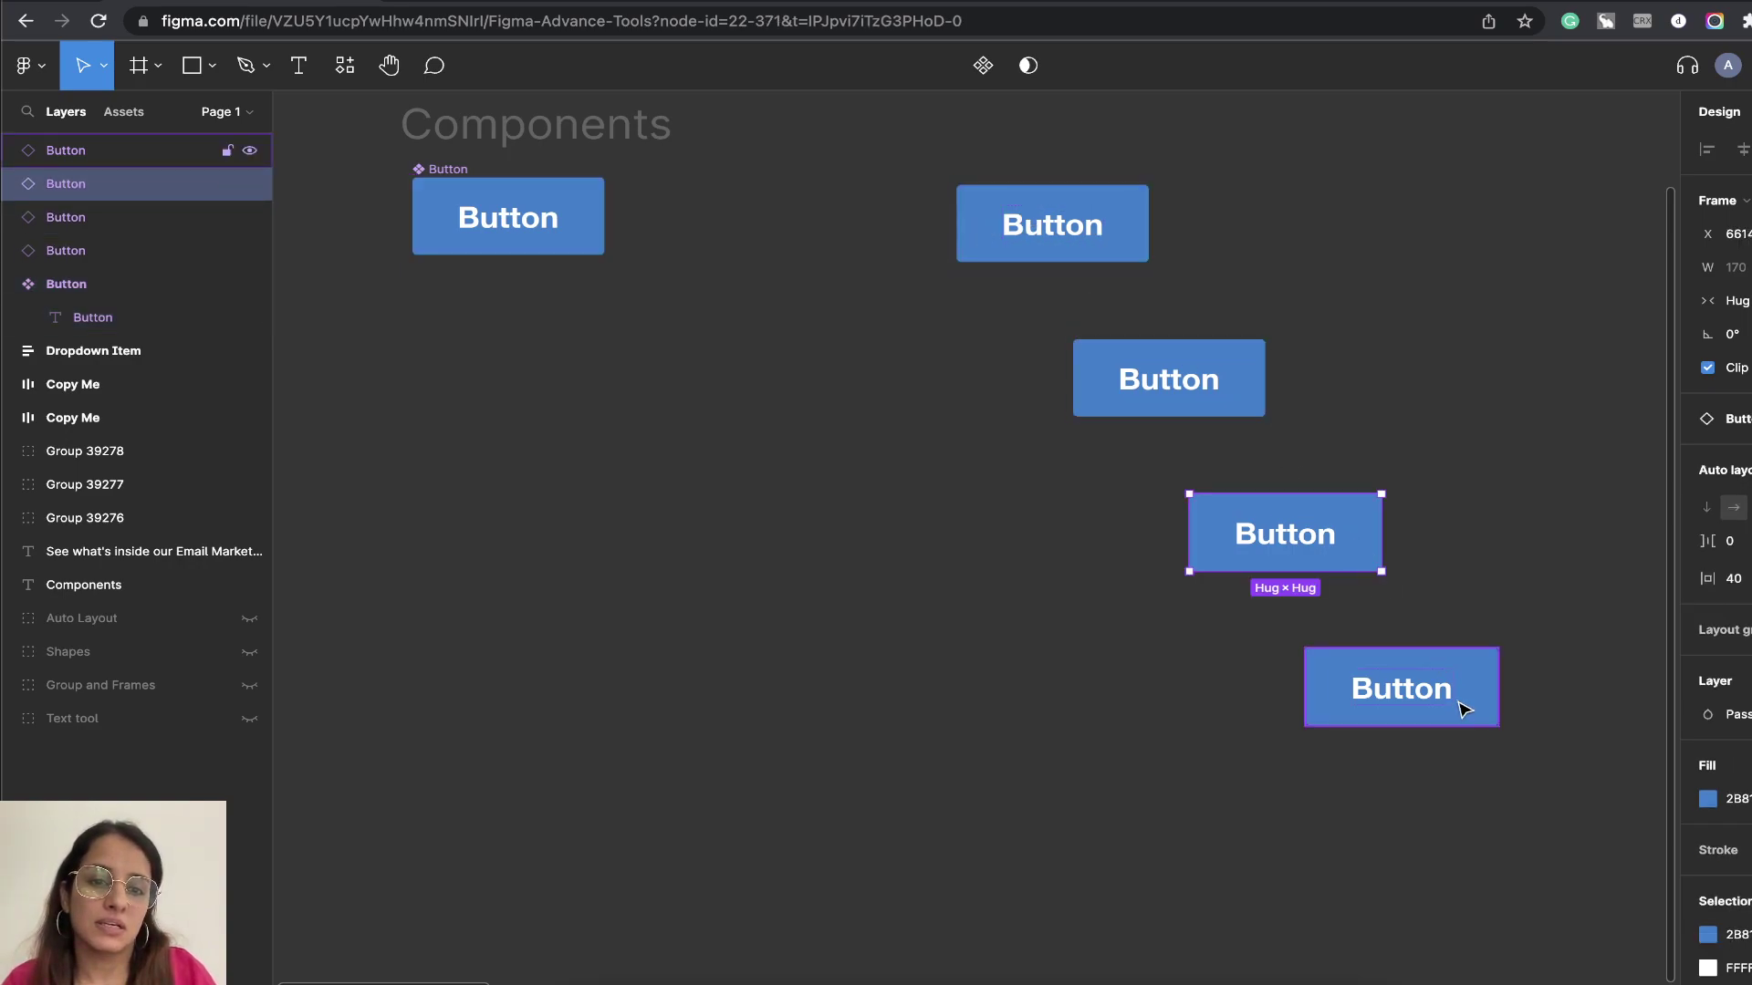
pyautogui.click(1463, 708)
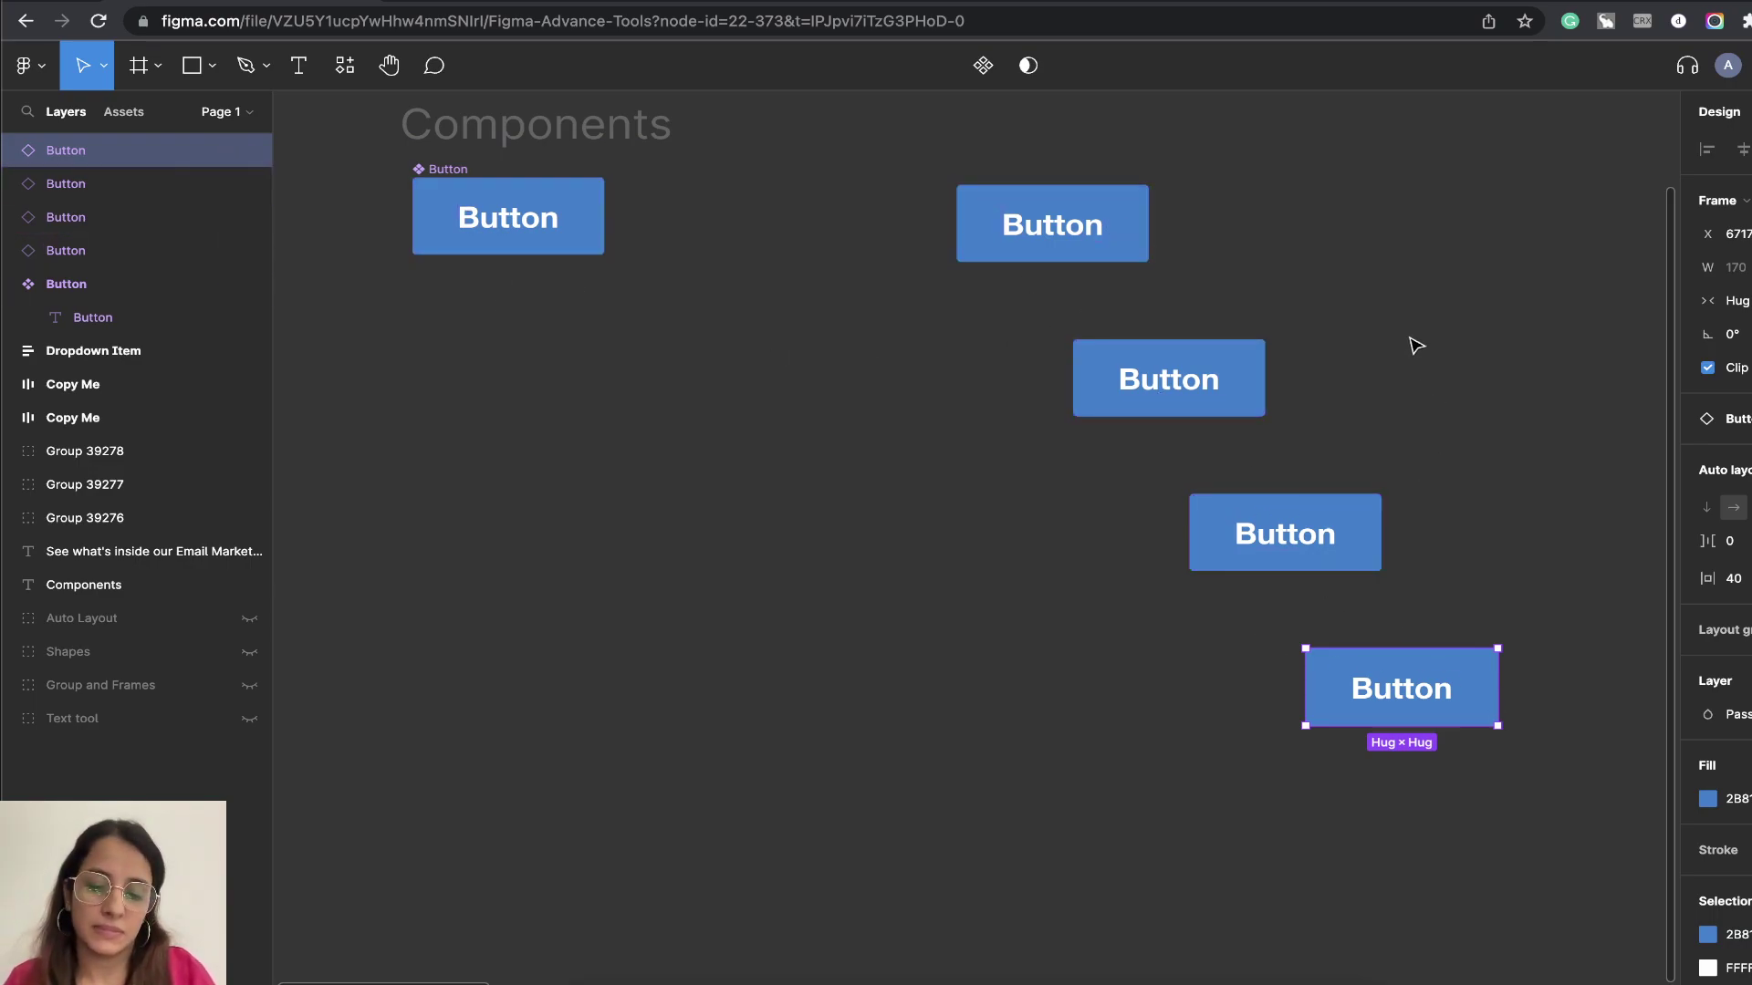
# Arrange three instances in an aligned vertical column and set the fourth one apart to their right
pyautogui.moveTo(1458, 279); pyautogui.dragTo(1400, 313)
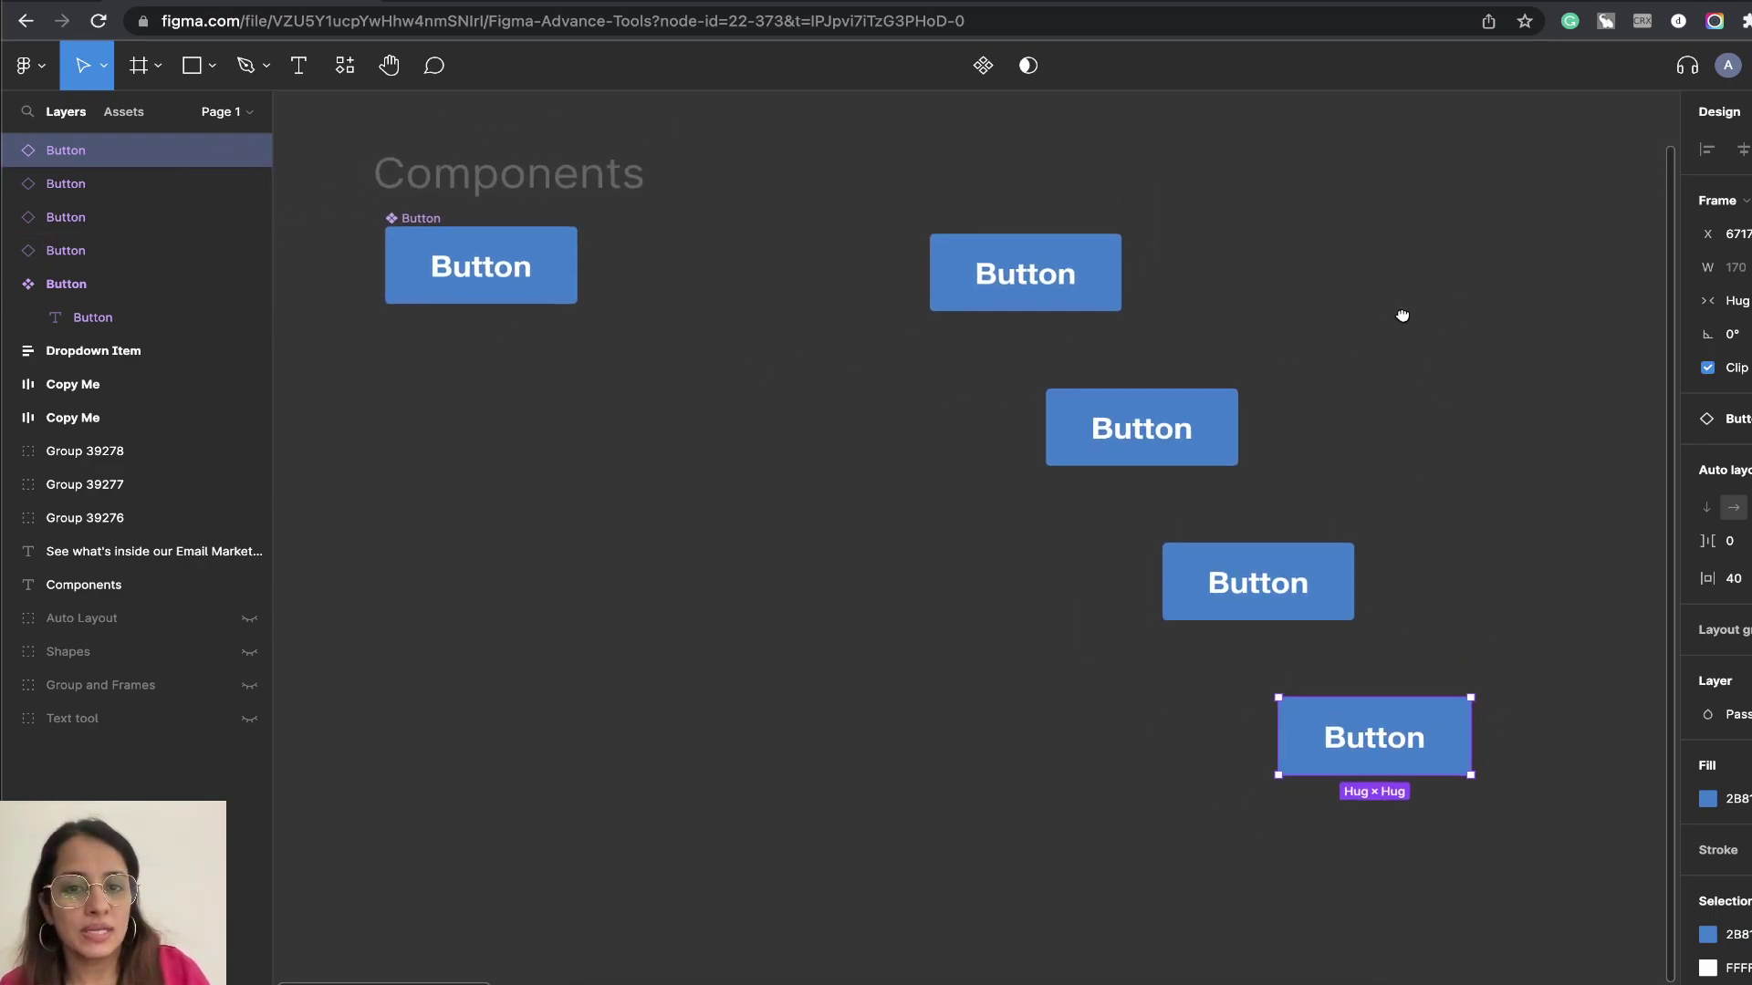
pyautogui.click(1233, 425)
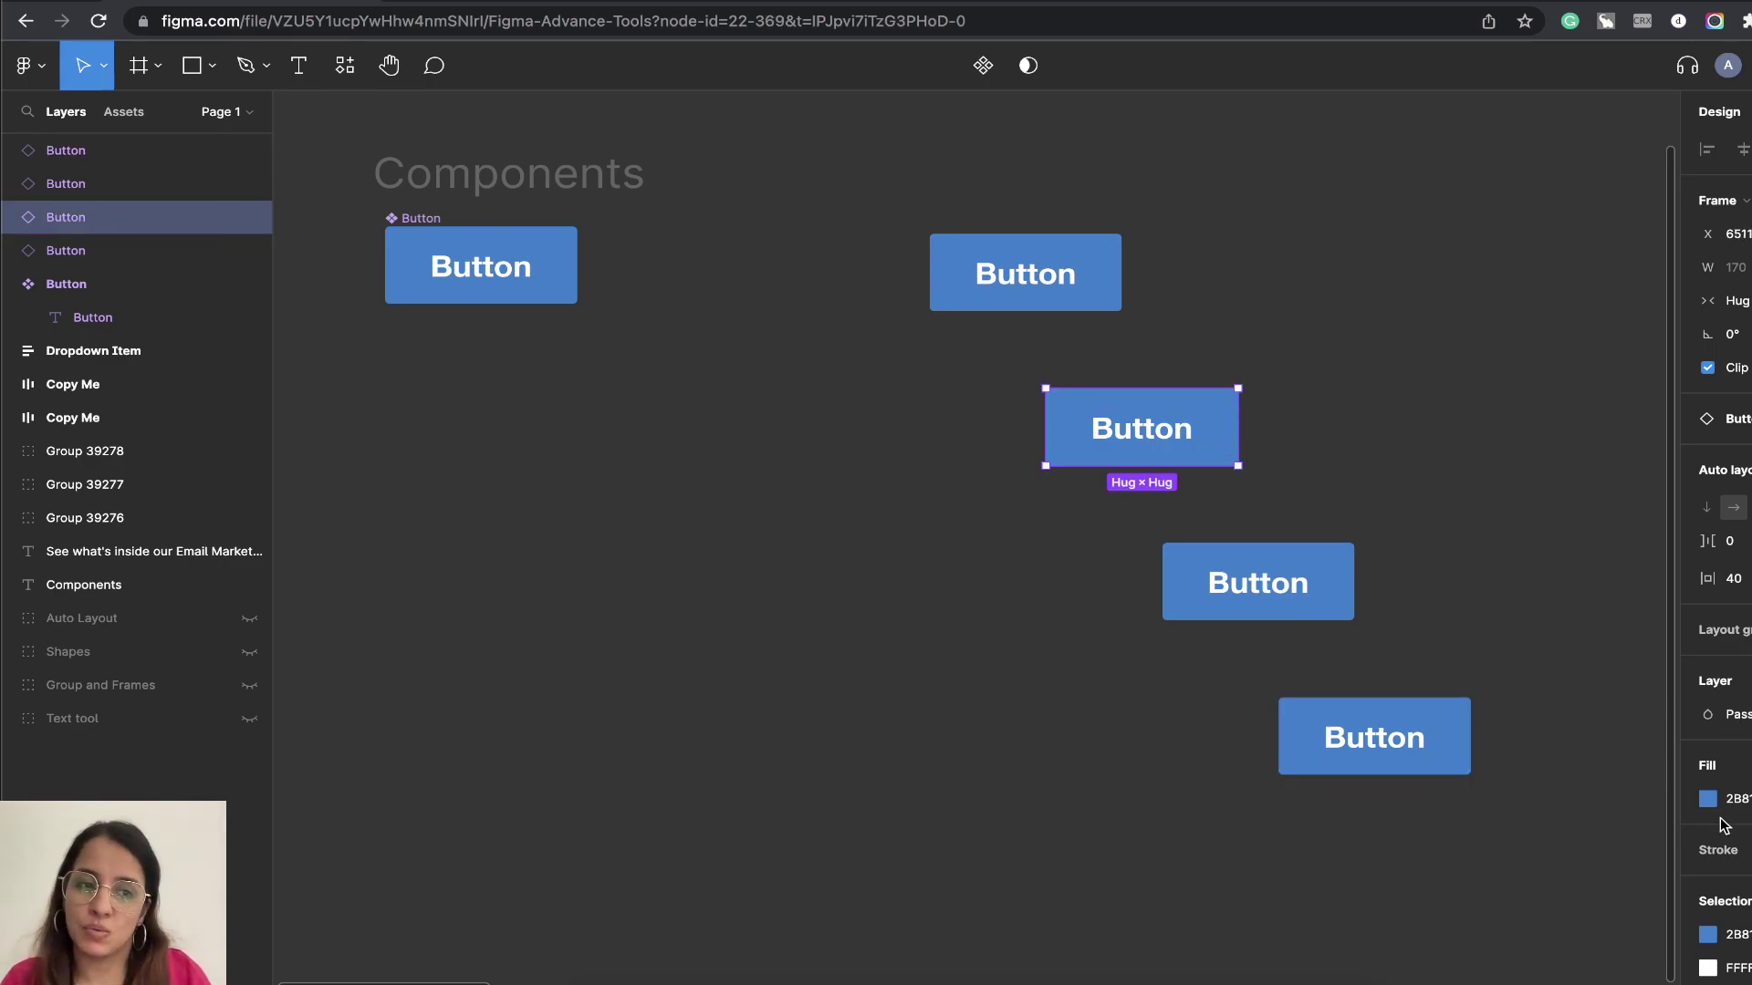
pyautogui.moveTo(1222, 437); pyautogui.dragTo(1497, 280)
pyautogui.moveTo(1271, 611); pyautogui.dragTo(1043, 419)
pyautogui.moveTo(1390, 757); pyautogui.dragTo(1054, 516)
pyautogui.click(1031, 440)
pyautogui.moveTo(891, 187); pyautogui.dragTo(1260, 627)
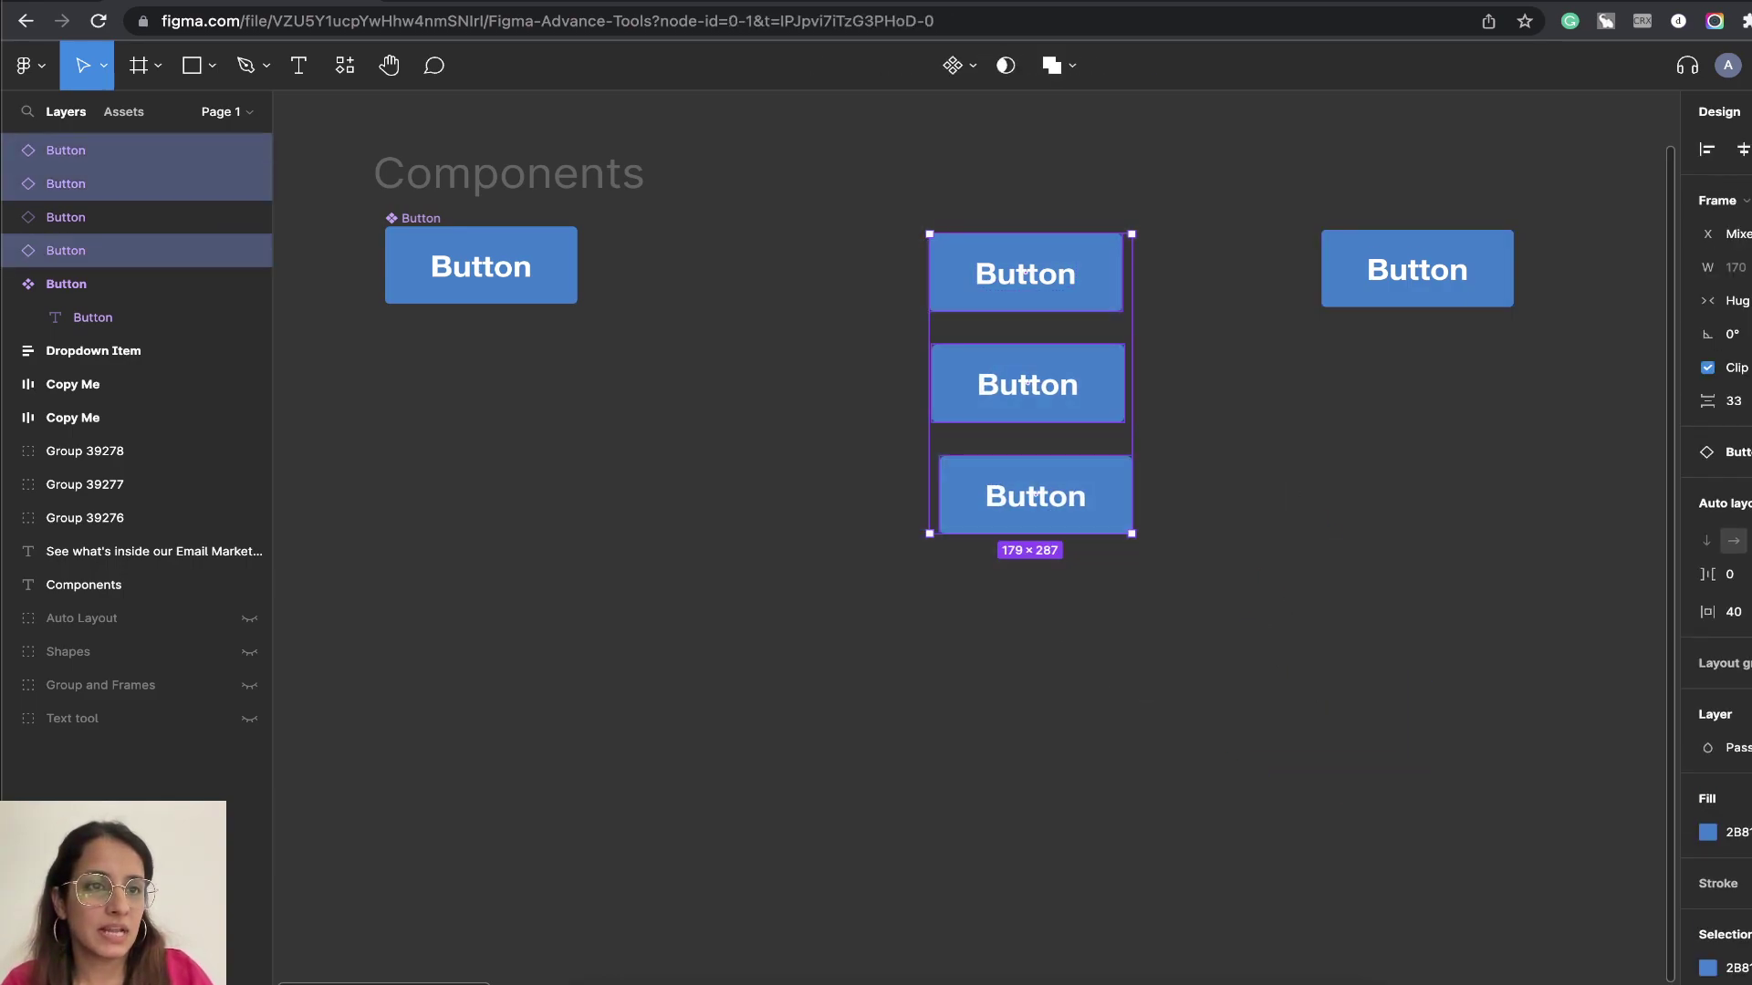
pyautogui.click(1439, 380)
# Shift the separate instance slightly down and change its fill to green
pyautogui.moveTo(1478, 265); pyautogui.dragTo(1466, 327)
pyautogui.click(1707, 799)
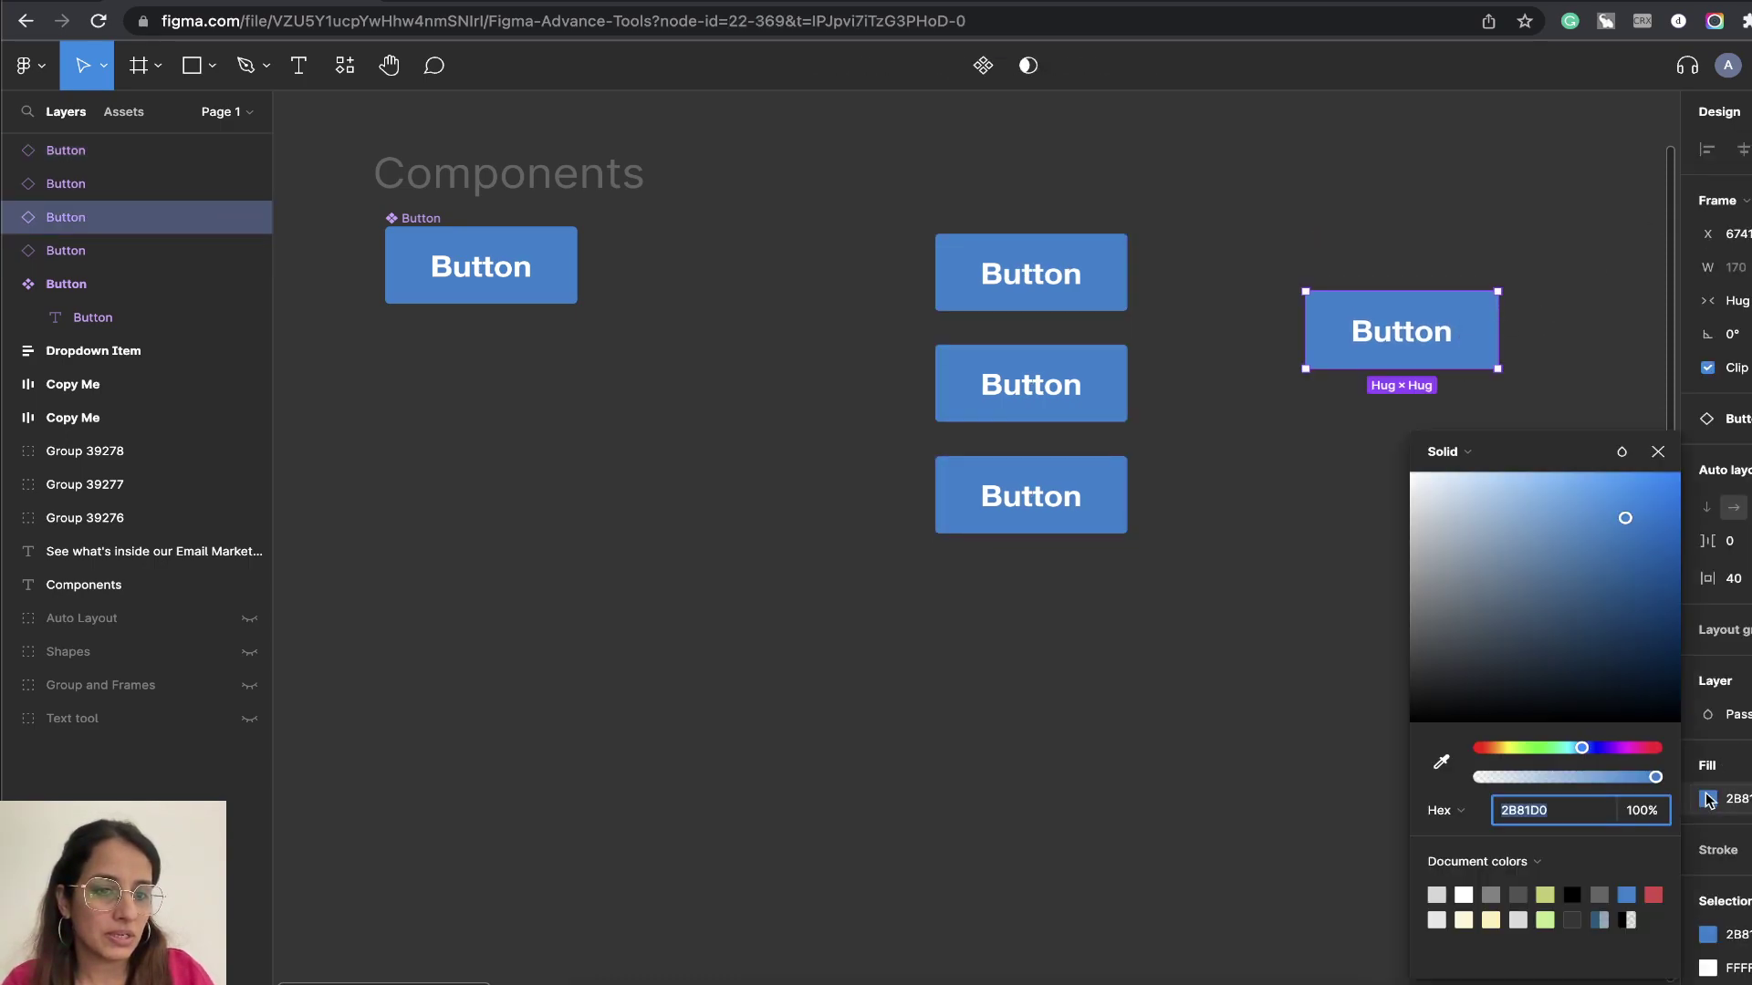
pyautogui.click(1555, 748)
pyautogui.click(1565, 513)
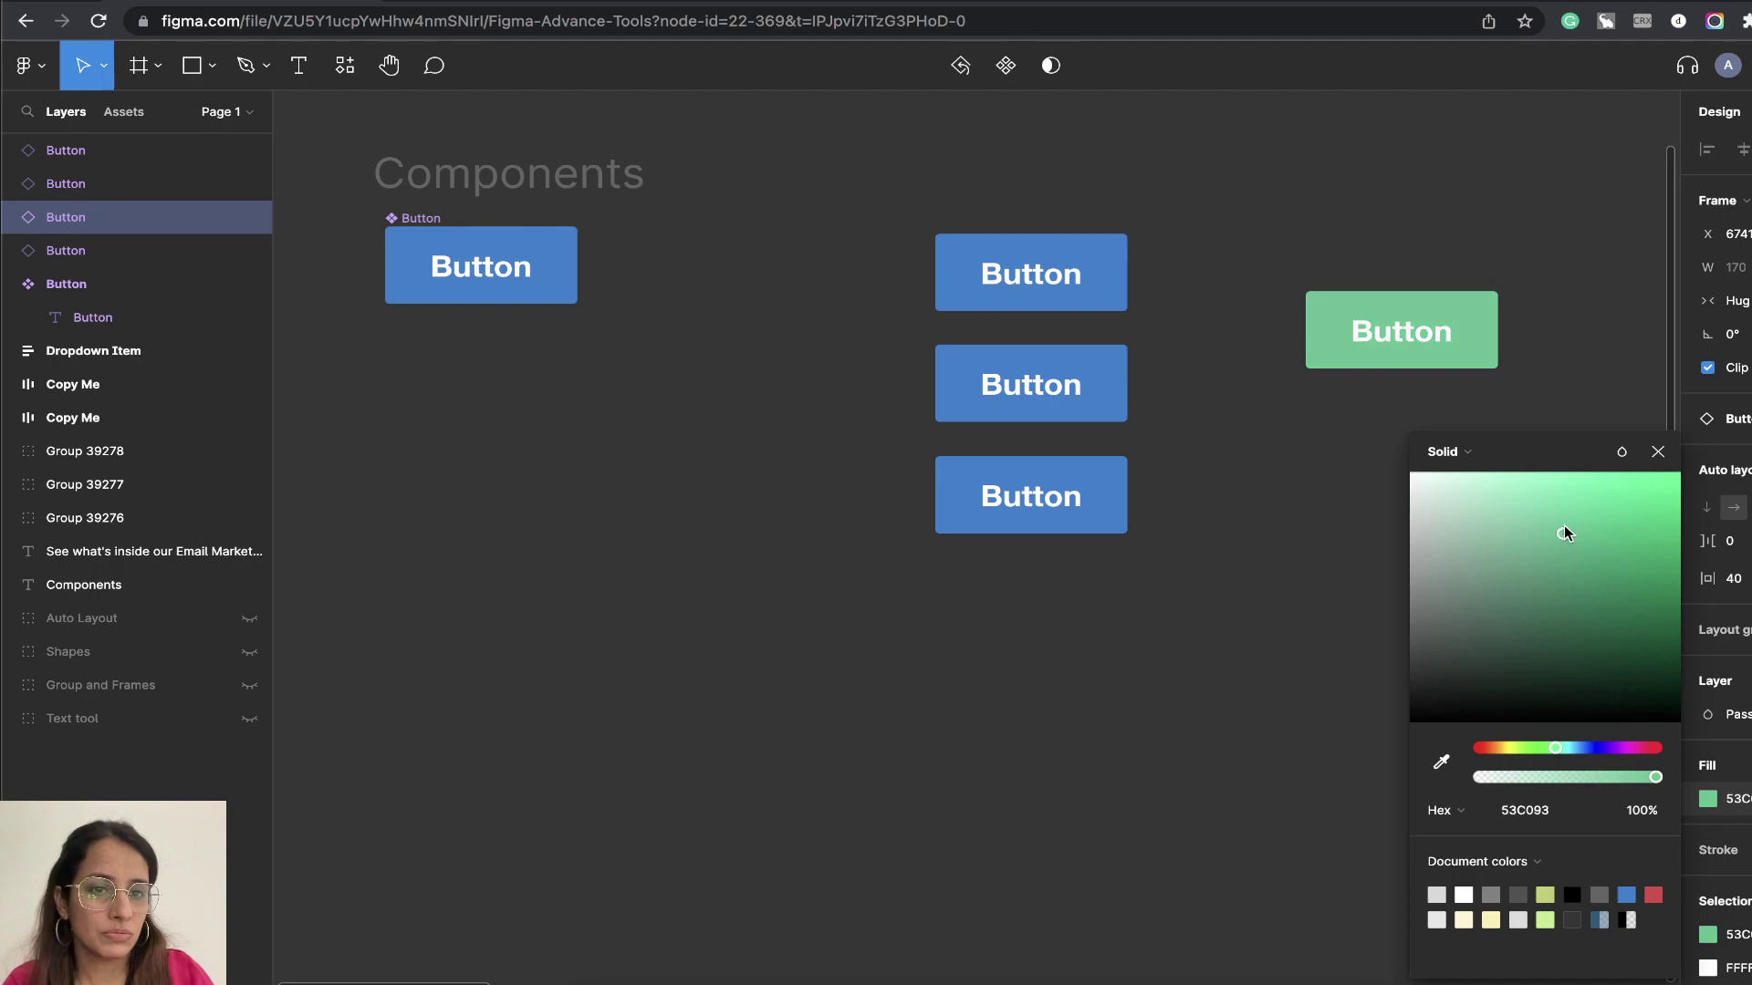
pyautogui.click(1658, 452)
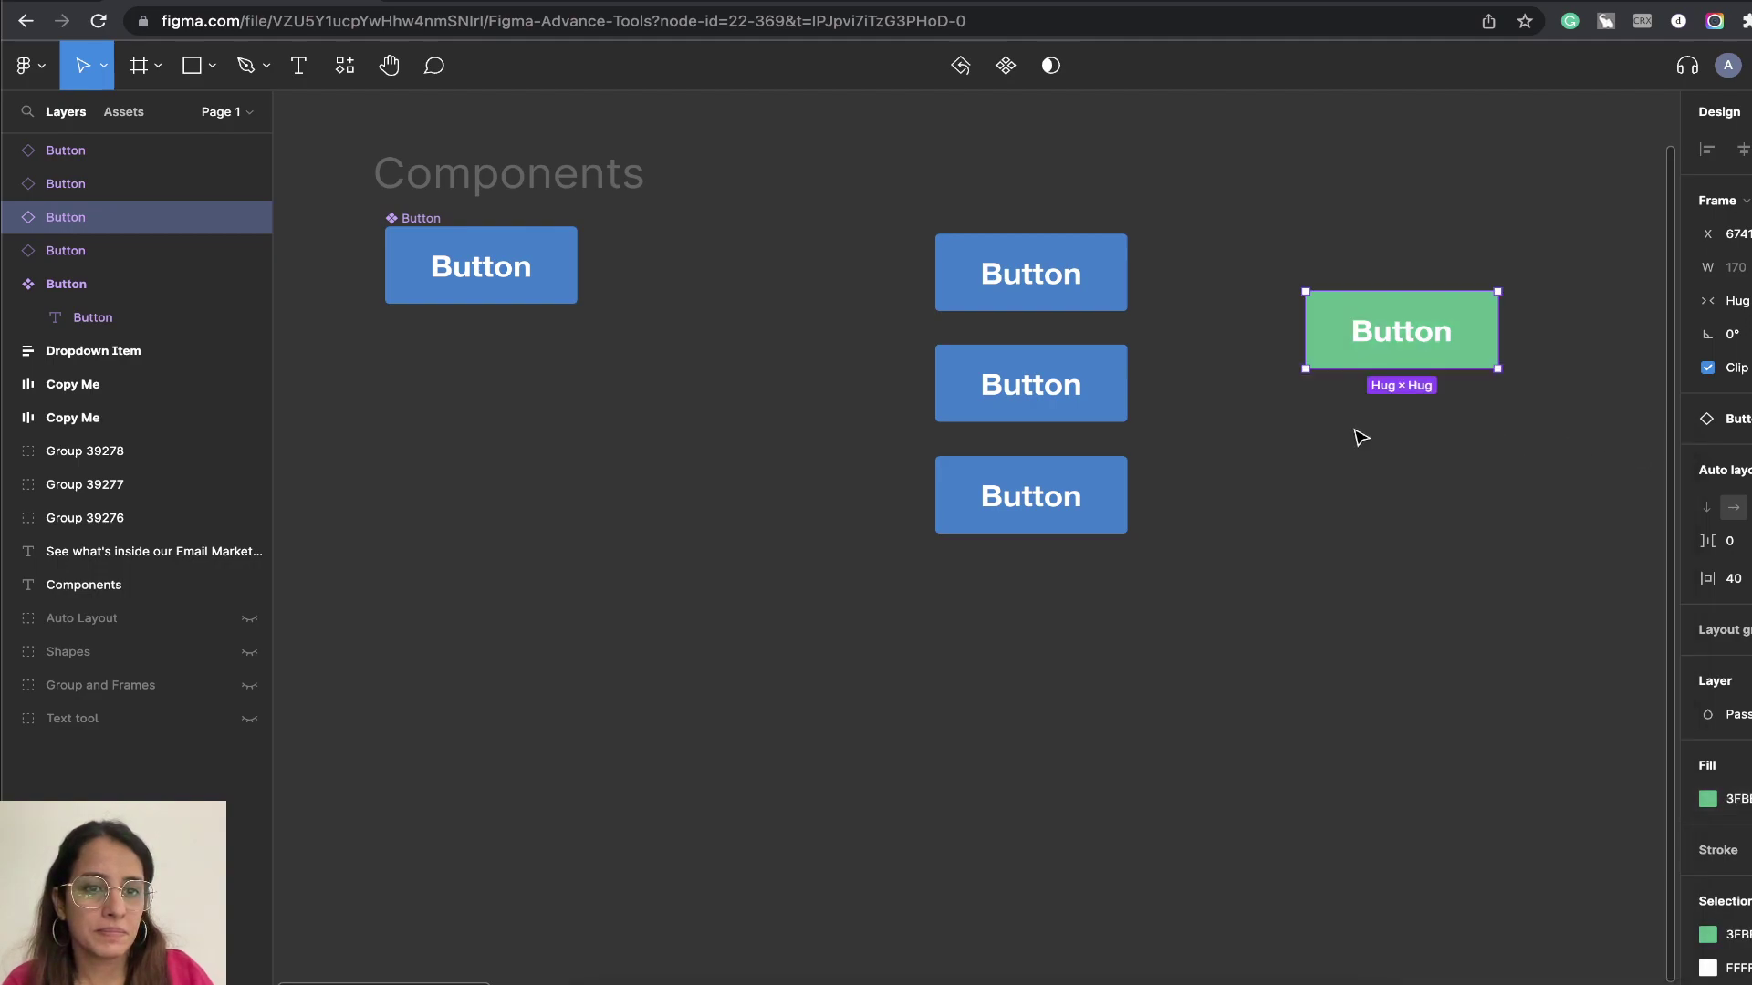
pyautogui.click(1365, 544)
# Set the main component's fill to purple 732BD0 and inspect the separate green instance
pyautogui.click(565, 282)
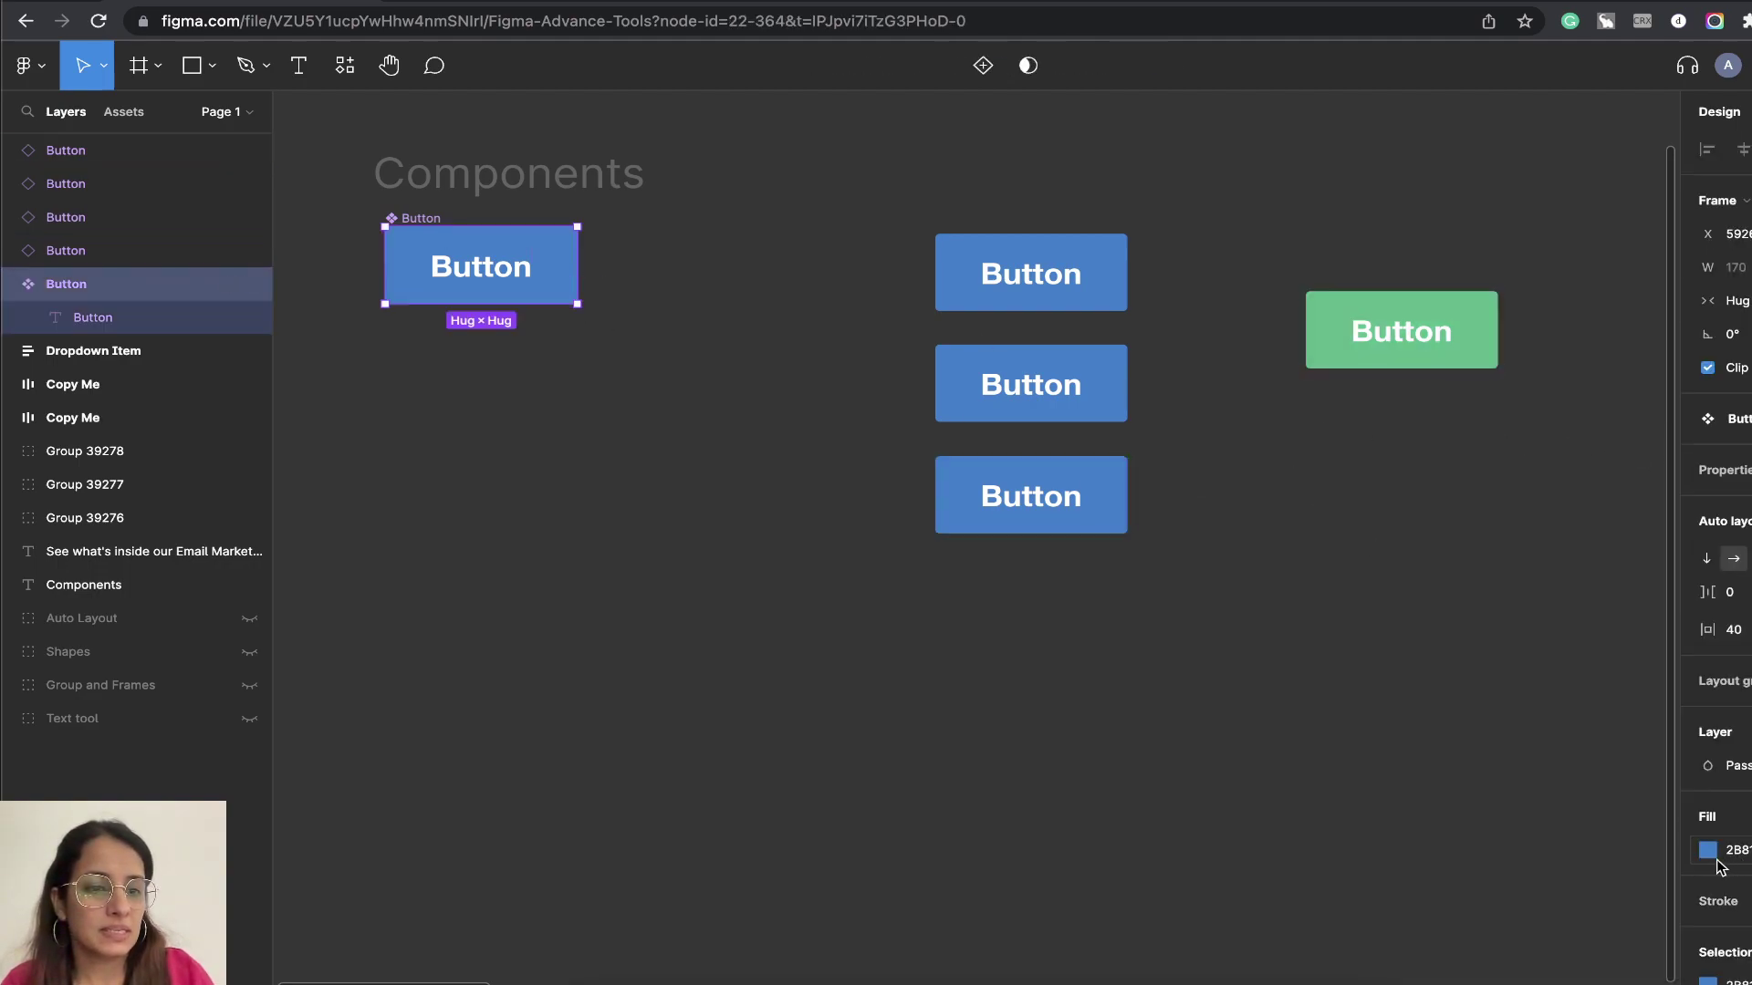
pyautogui.click(1716, 852)
pyautogui.moveTo(1586, 759)
pyautogui.mouseDown()
pyautogui.moveTo(1486, 751)
pyautogui.moveTo(1625, 749)
pyautogui.moveTo(1505, 750)
pyautogui.moveTo(1609, 750)
pyautogui.mouseUp()
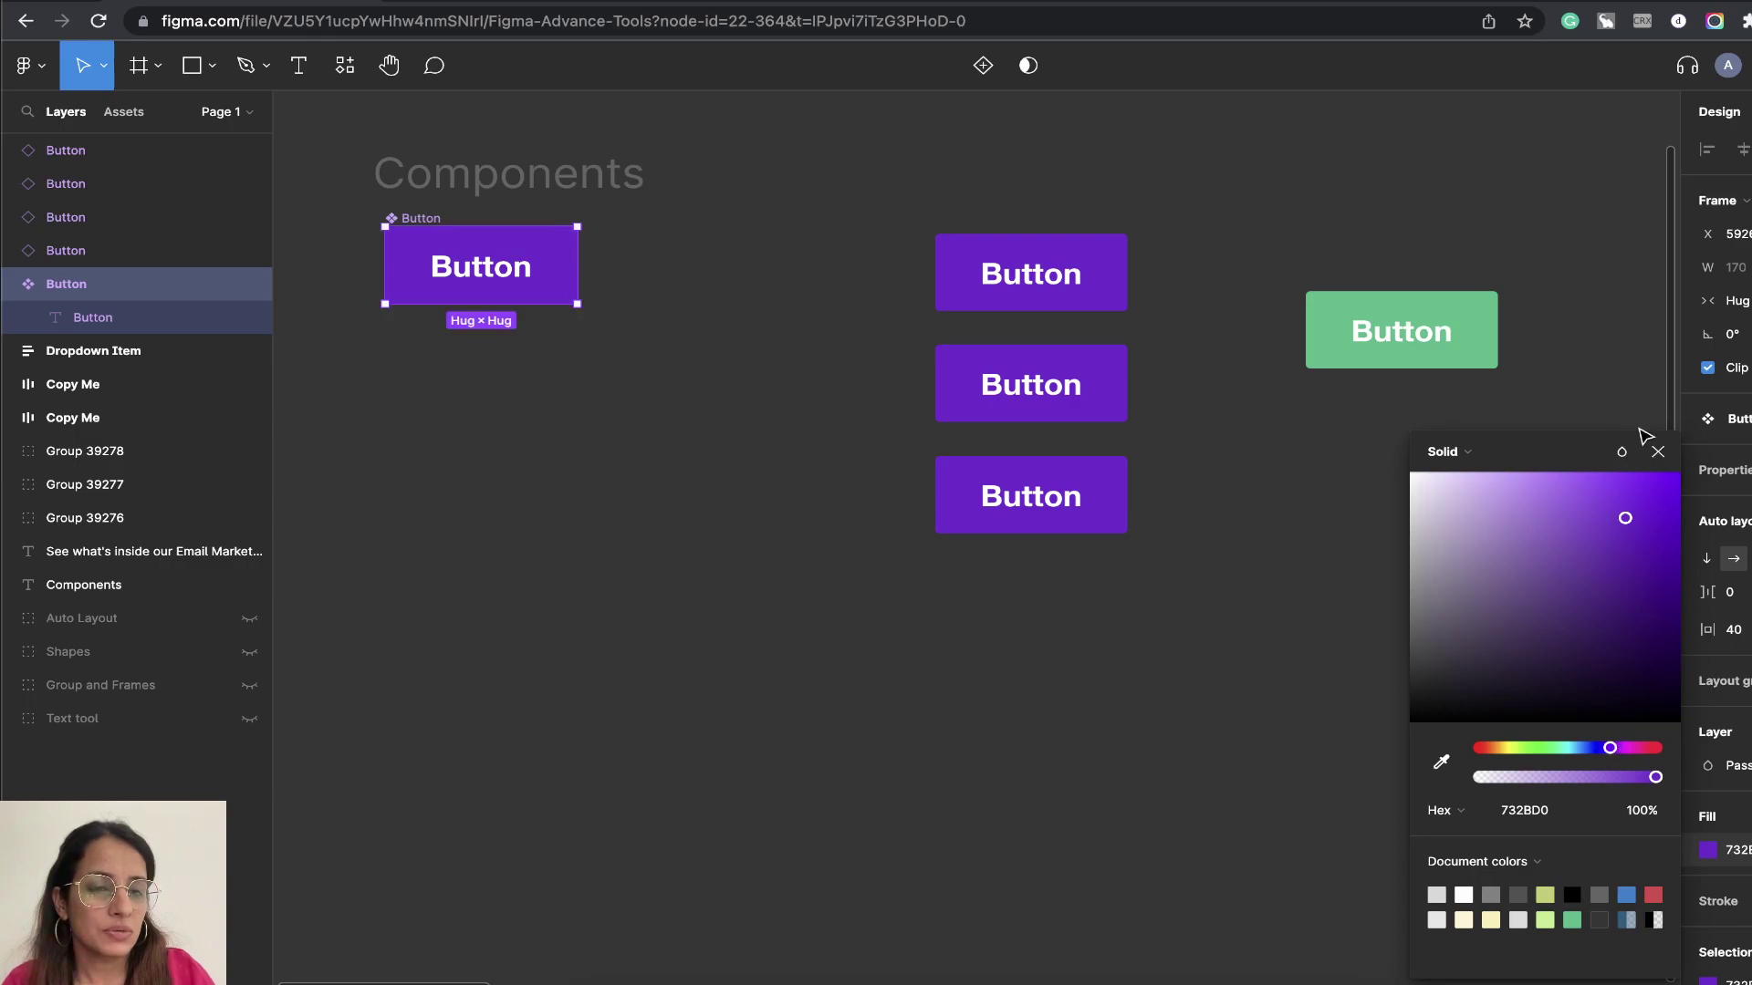
pyautogui.click(1658, 452)
pyautogui.click(1301, 511)
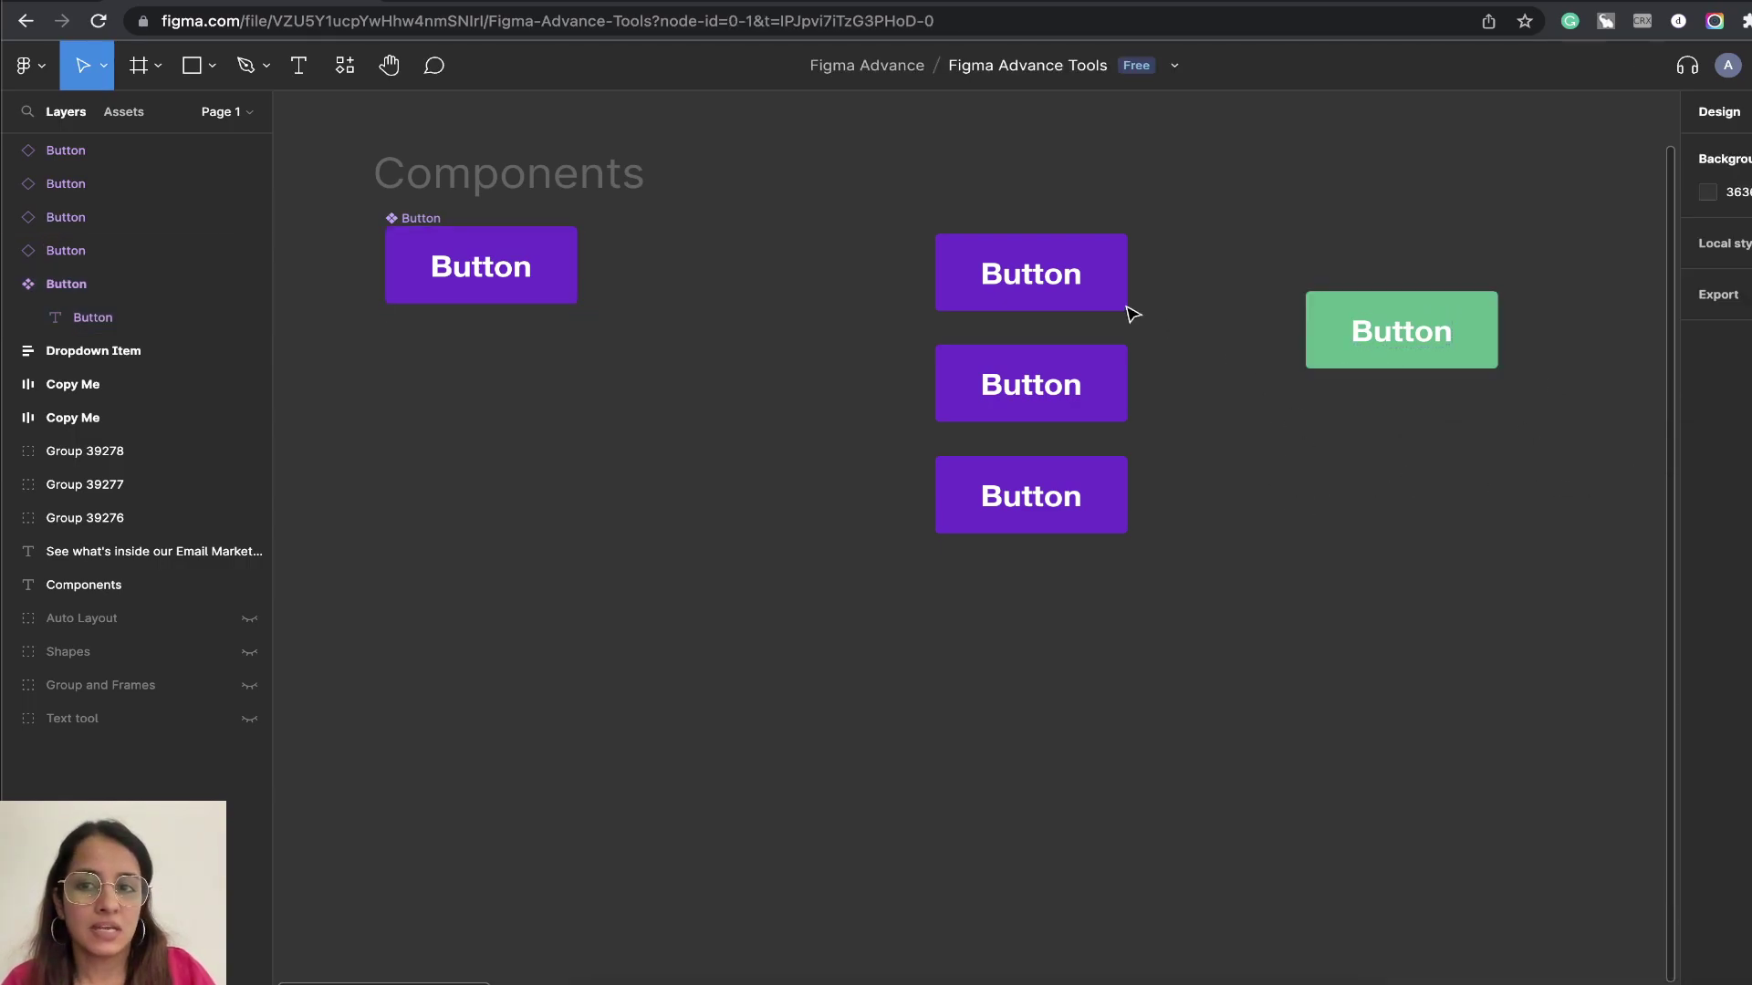
pyautogui.click(1486, 340)
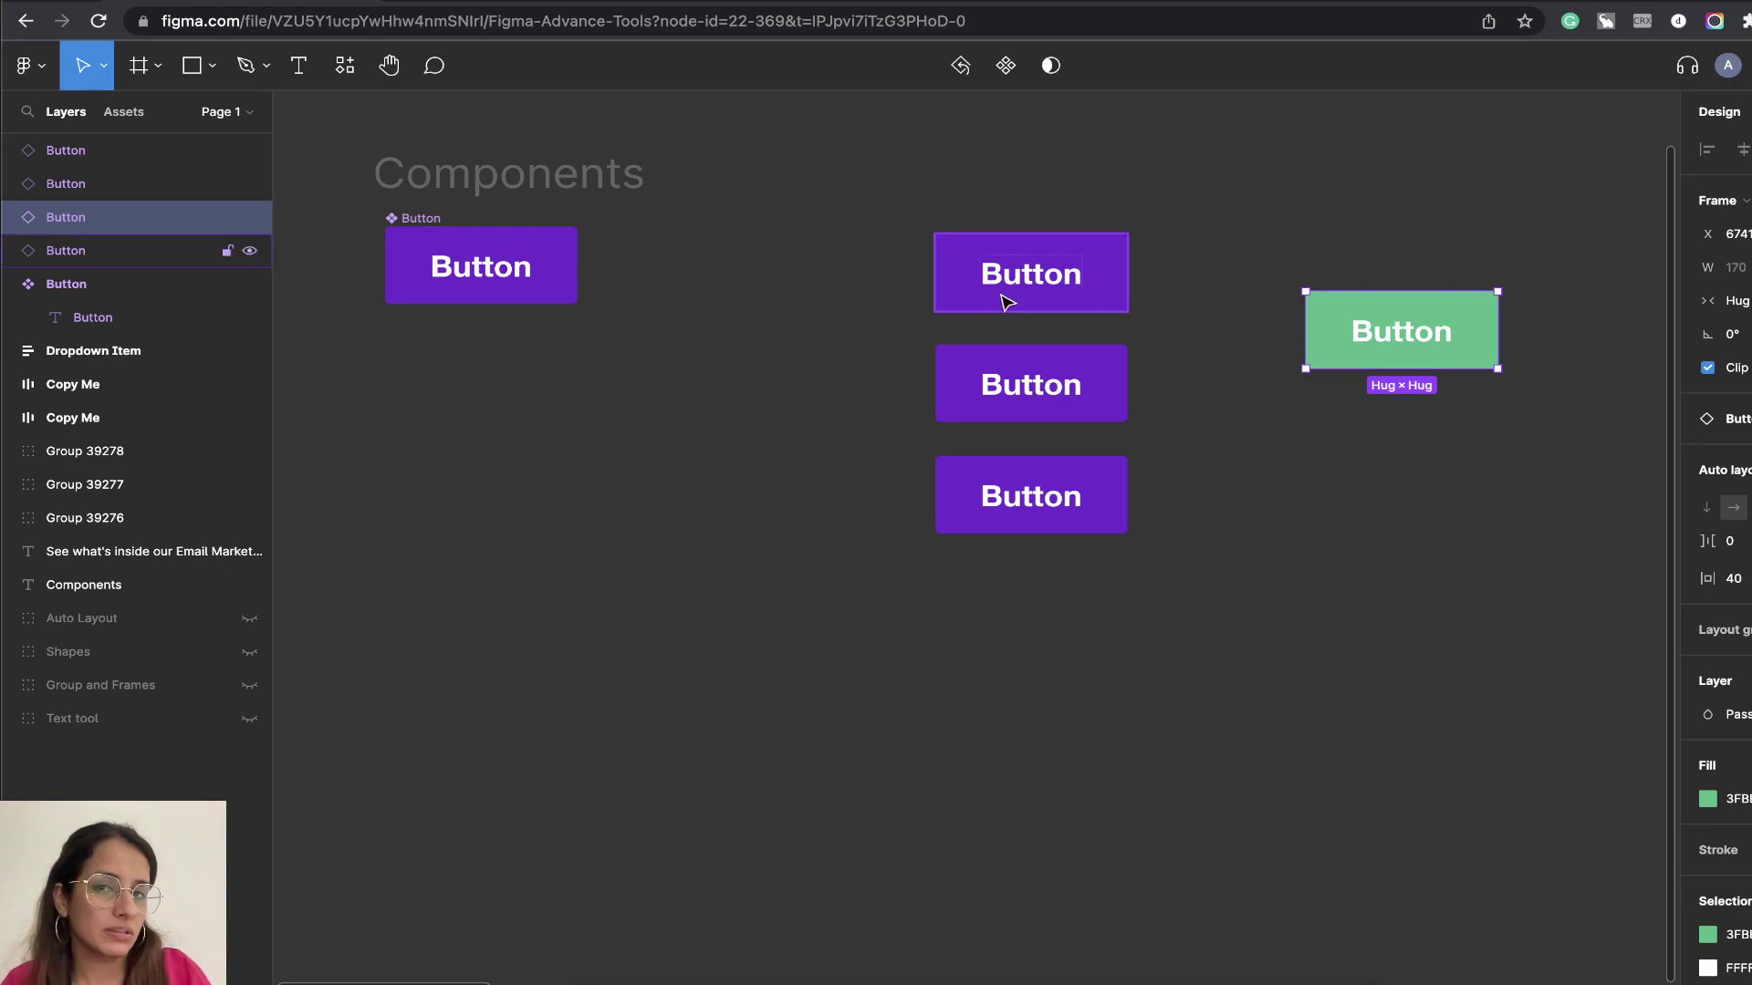
# Set the main component's text fill to black 000000
pyautogui.click(485, 278)
pyautogui.doubleClick(485, 278)
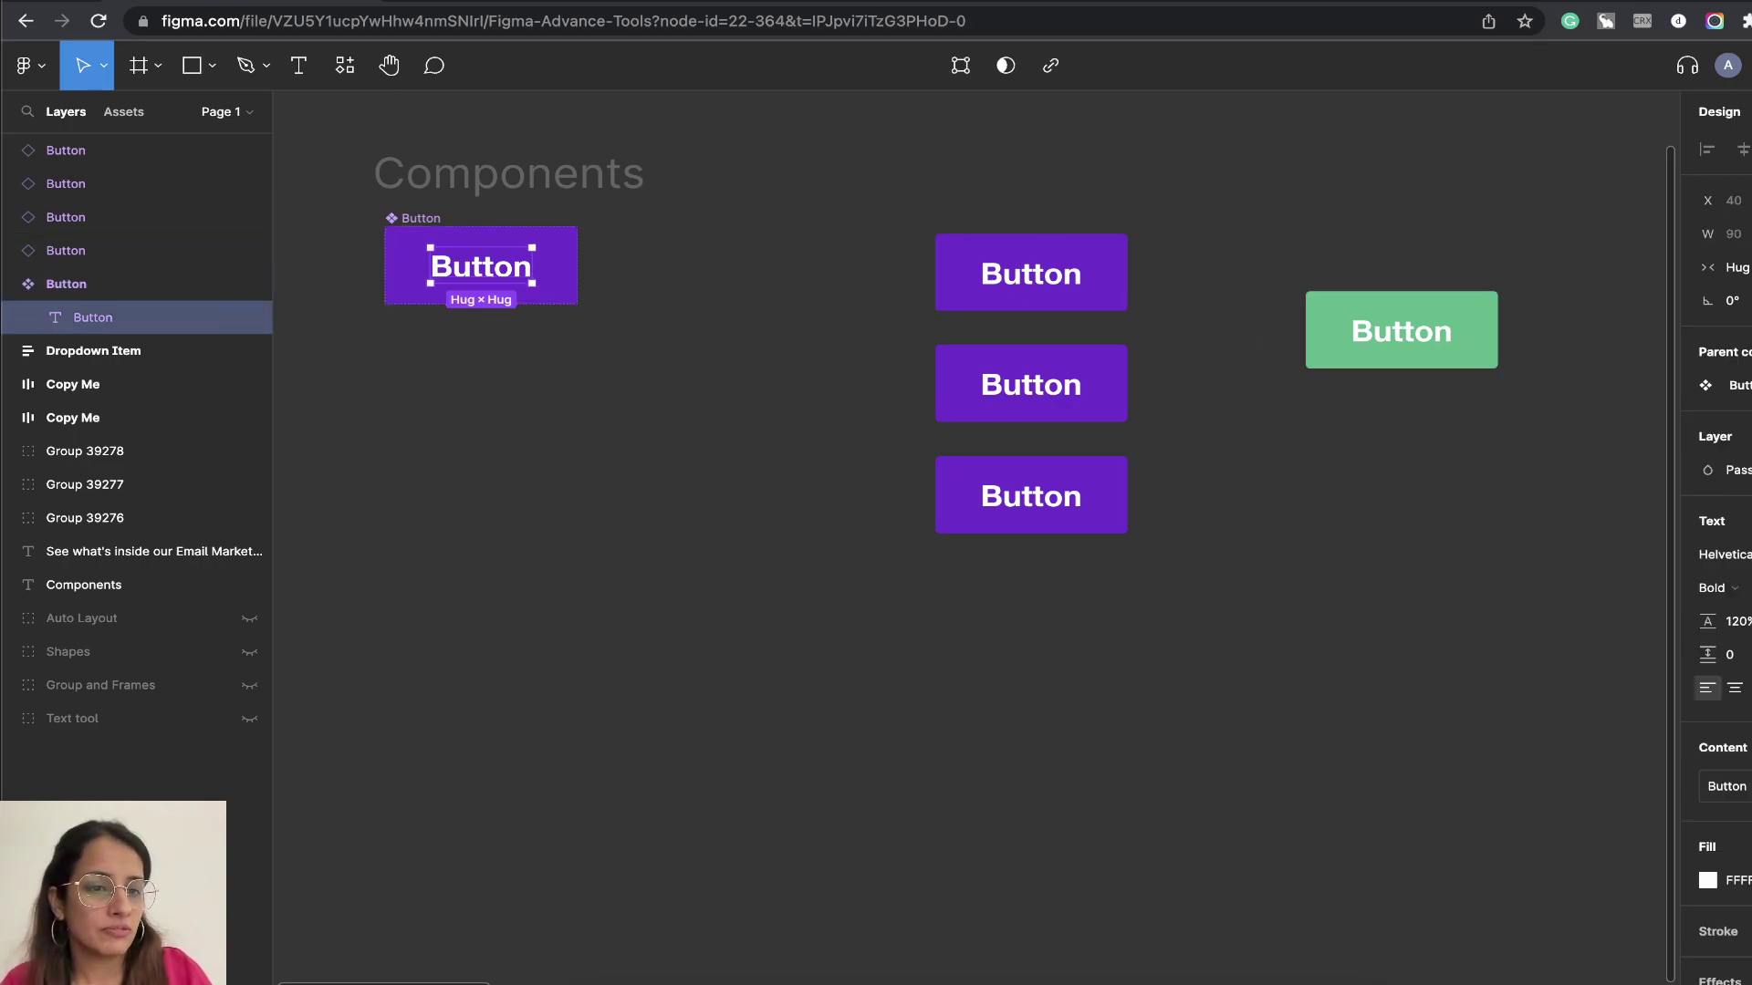
pyautogui.click(1709, 887)
pyautogui.moveTo(1603, 696); pyautogui.dragTo(1408, 727)
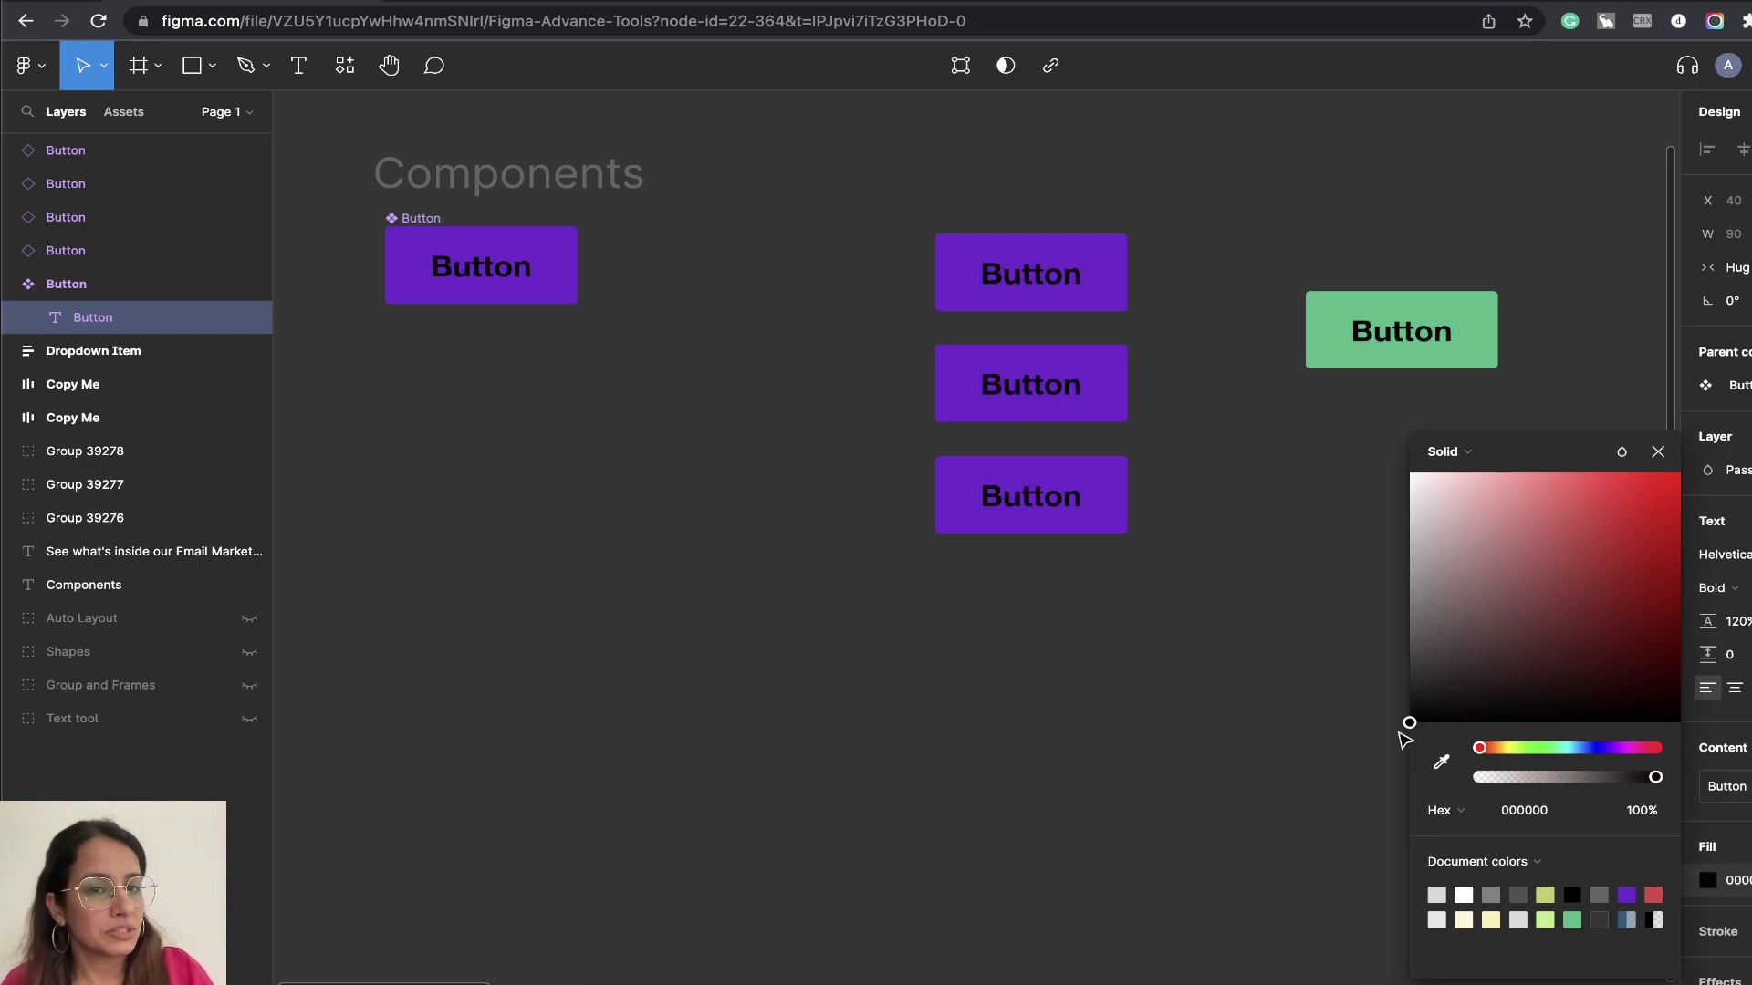
pyautogui.click(1658, 452)
pyautogui.click(1511, 500)
# Undo the black text fill on the main component
pyautogui.hotkey('ctrl', 'z')
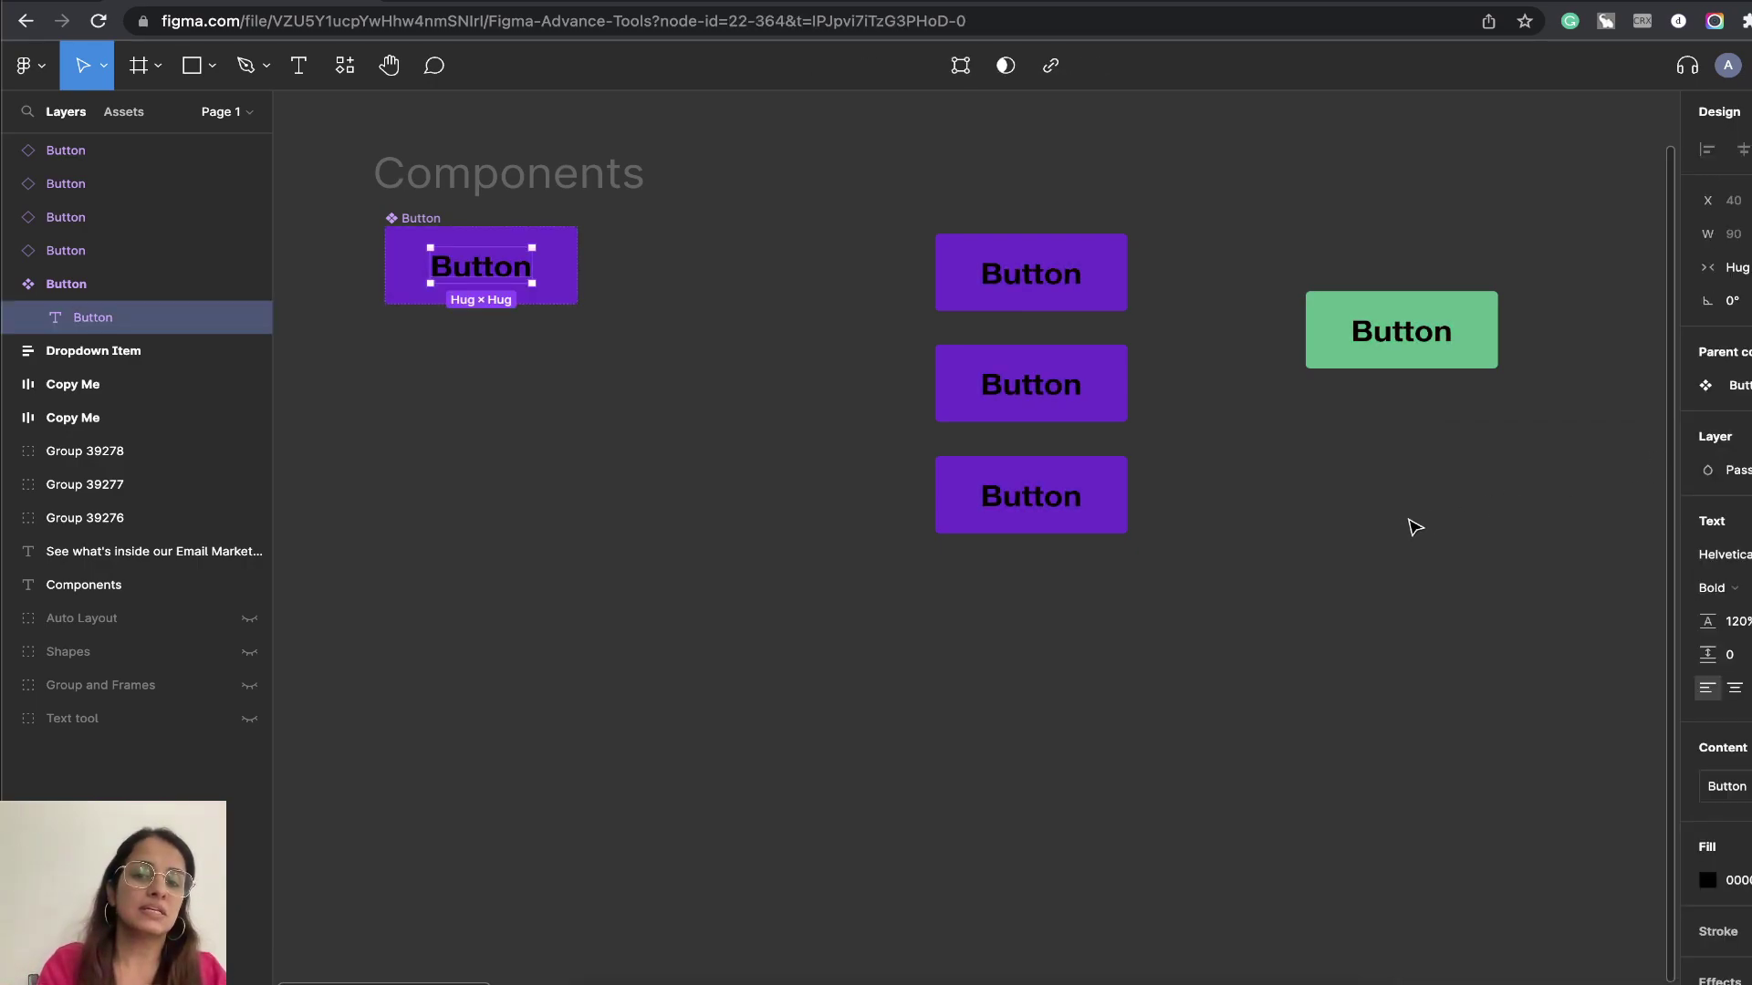
pyautogui.hotkey('ctrl', 'z')
pyautogui.click(1531, 453)
# Move the green instance closer to the column and narrow it to a width of 156
pyautogui.click(1488, 310)
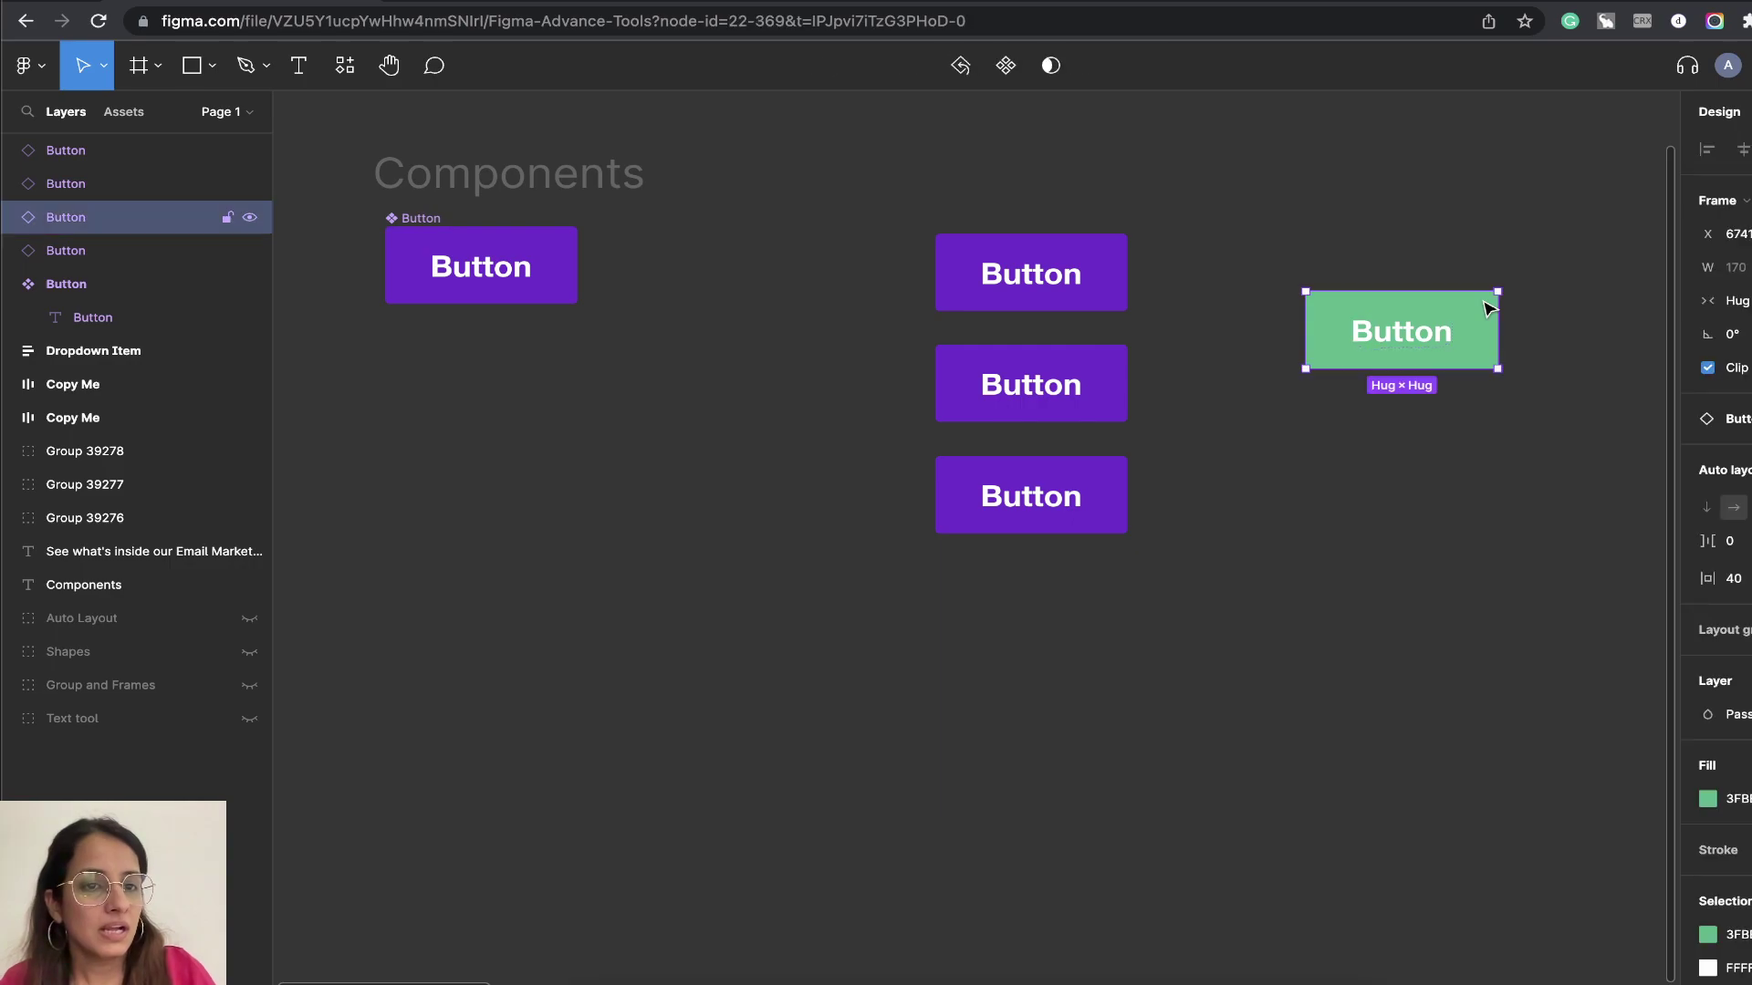
pyautogui.moveTo(1482, 333); pyautogui.dragTo(1394, 328)
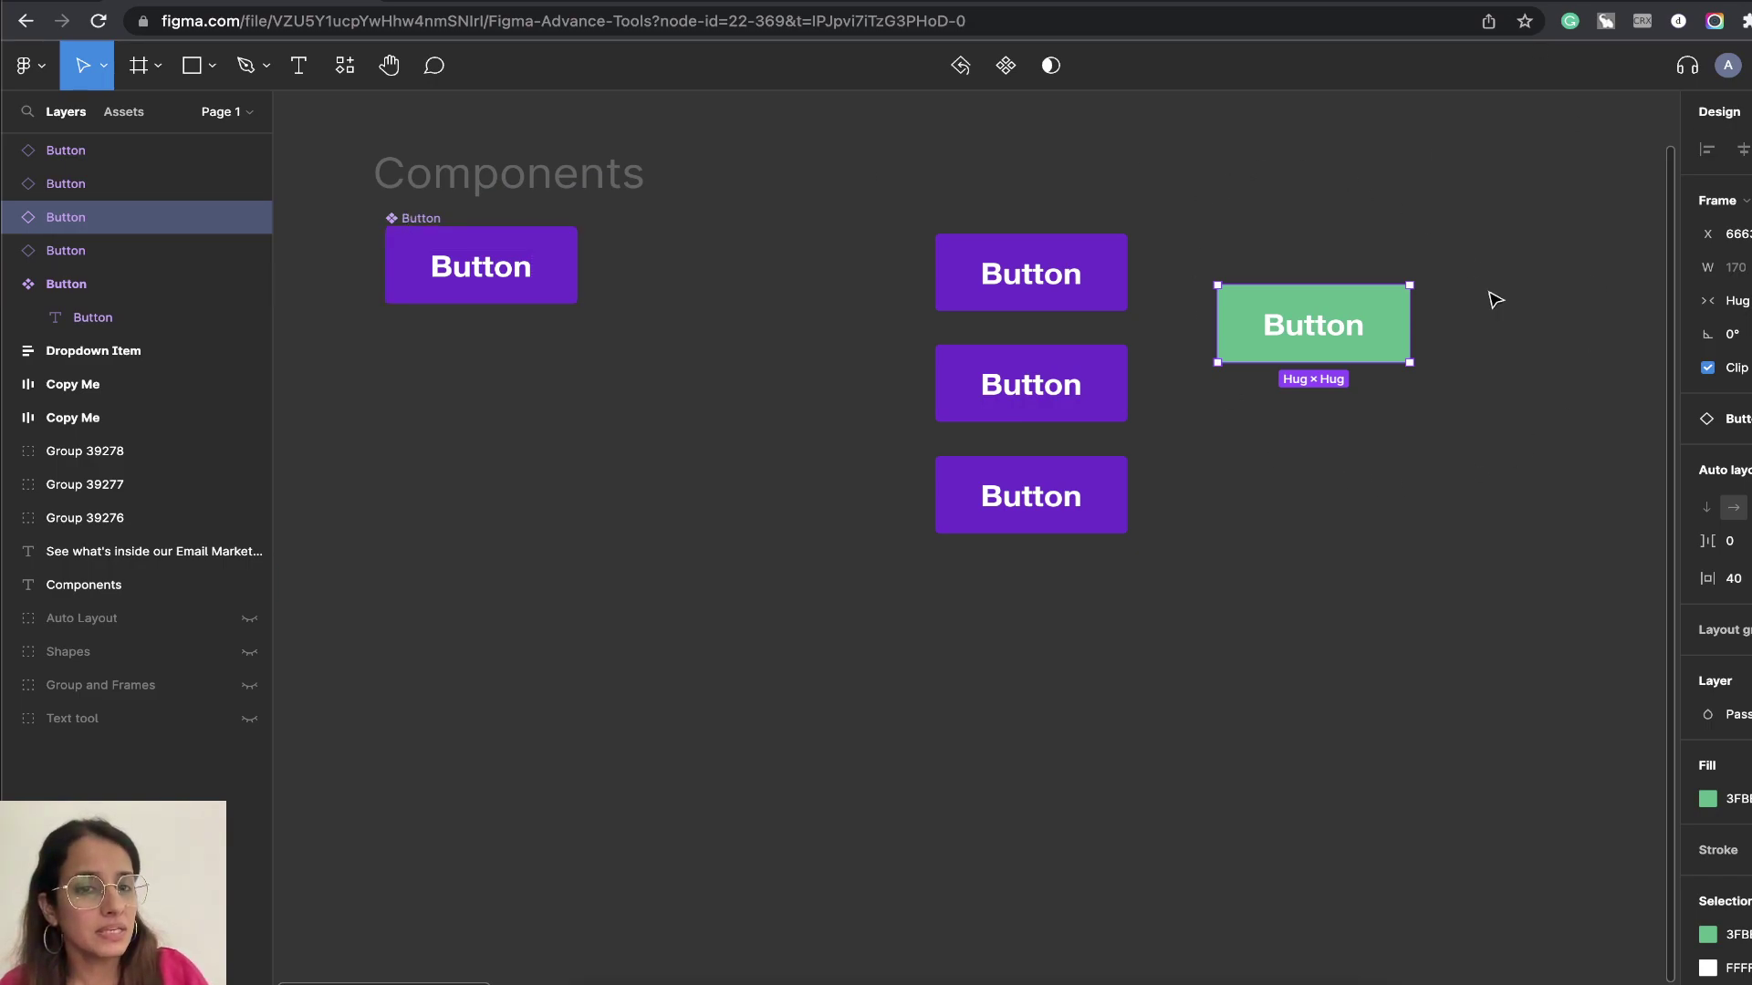
pyautogui.doubleClick(1312, 340)
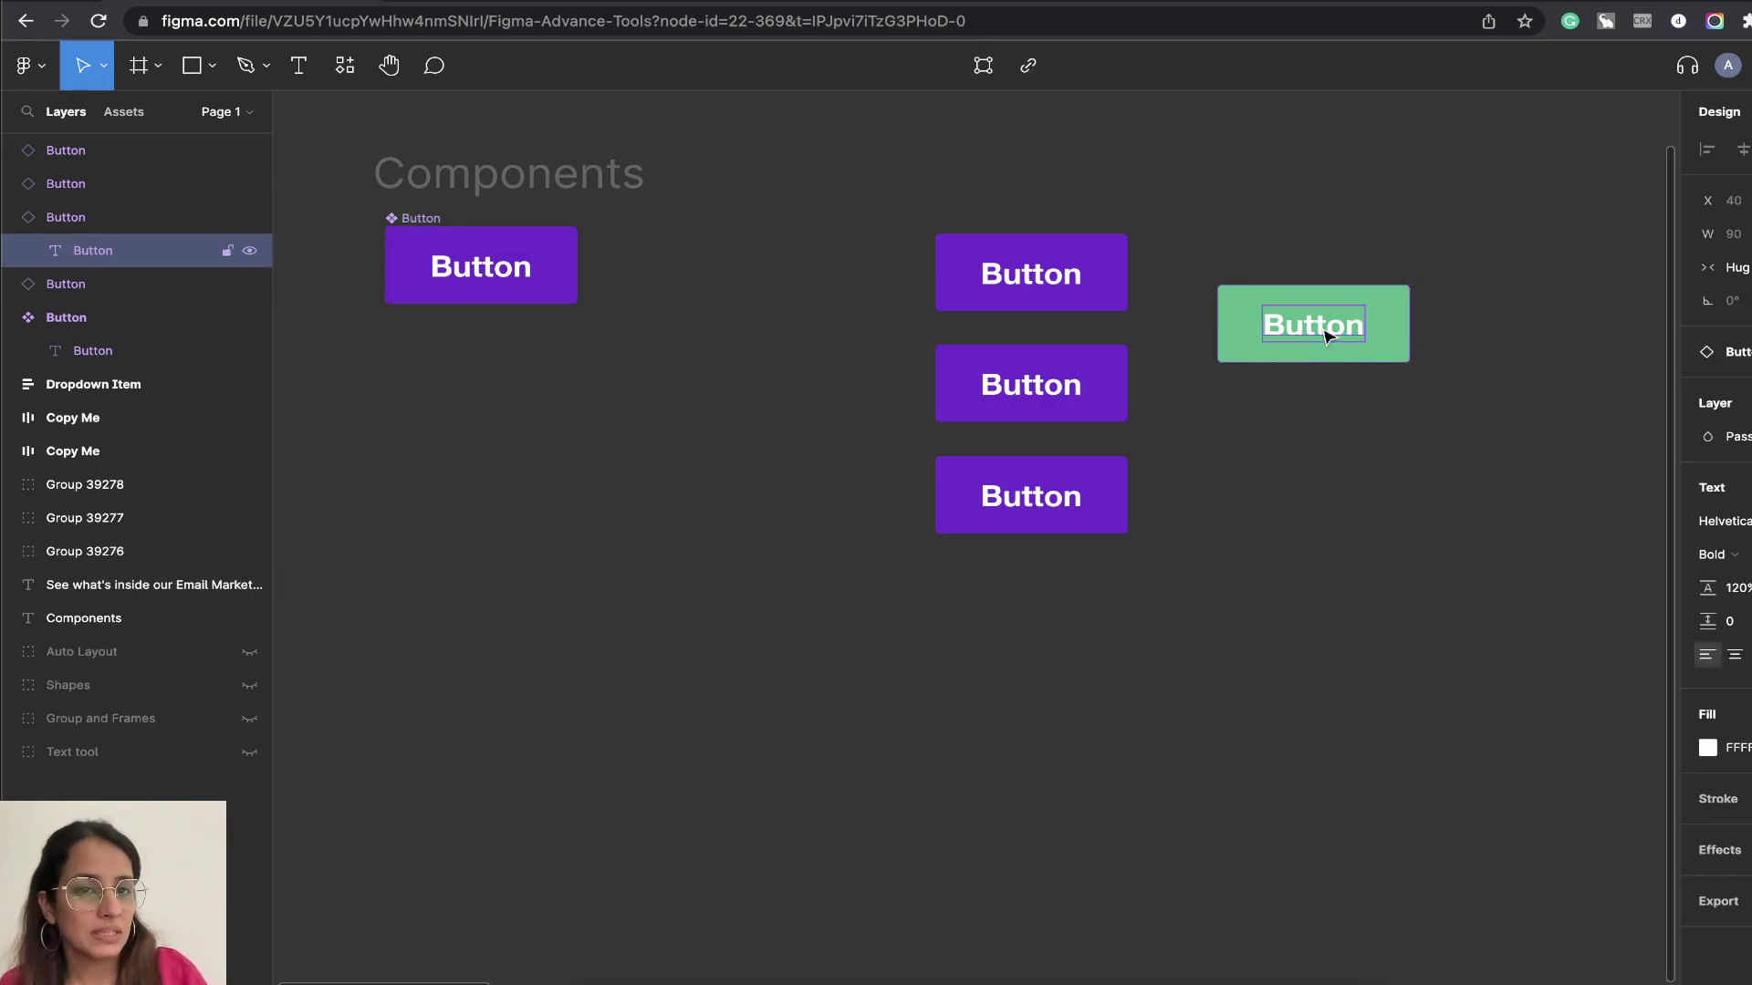
pyautogui.press('Escape')
pyautogui.moveTo(1413, 323); pyautogui.dragTo(1322, 320)
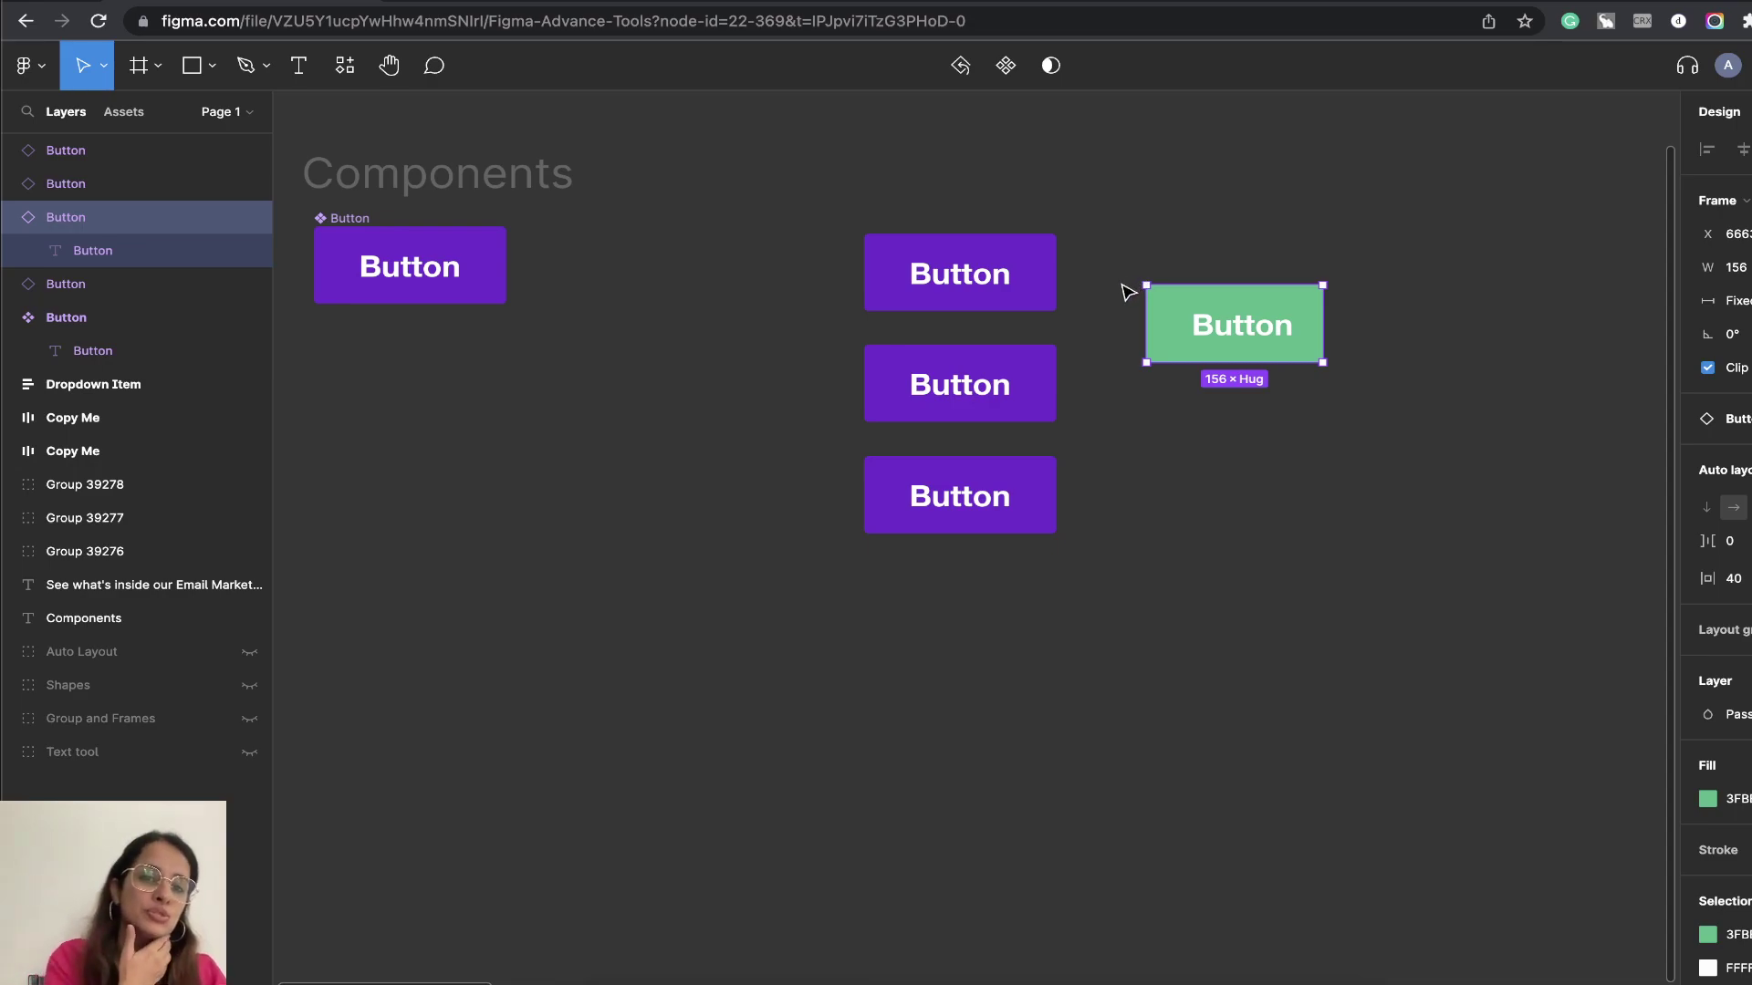
# Widen the green instance to 378
pyautogui.click(332, 218)
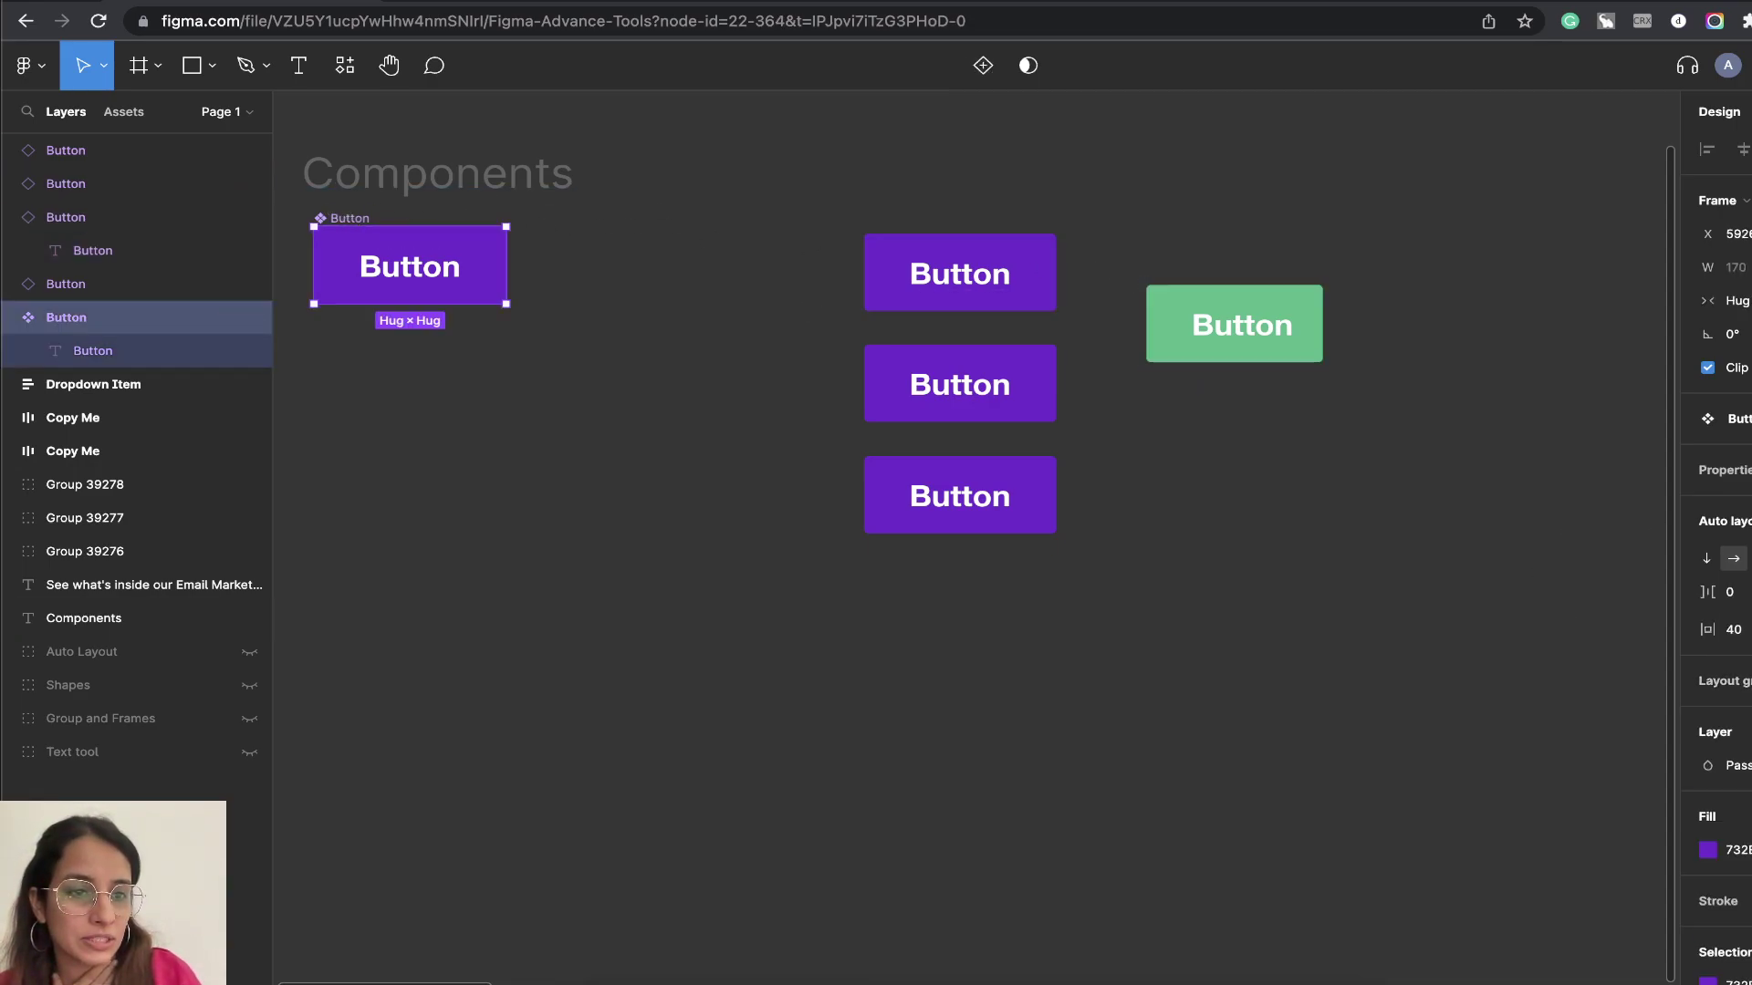
pyautogui.click(1318, 306)
pyautogui.moveTo(1325, 325); pyautogui.dragTo(1573, 330)
# Delete the widened green instance
pyautogui.click(1478, 447)
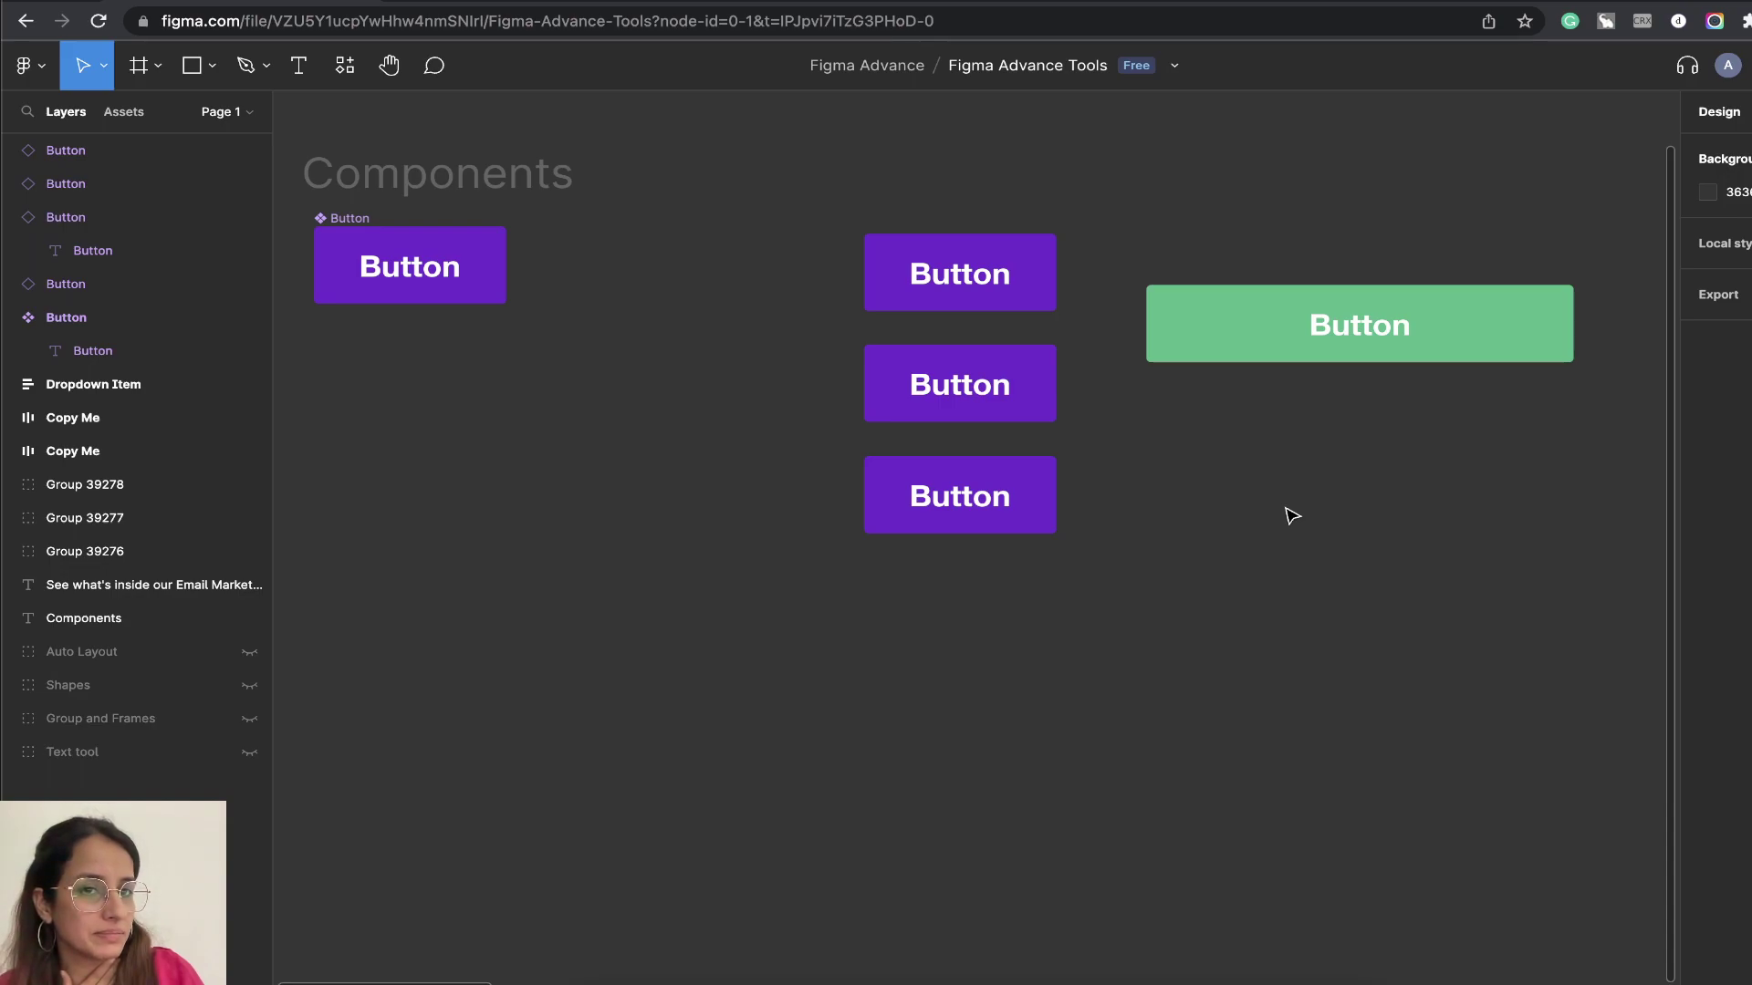
pyautogui.moveTo(1108, 259); pyautogui.dragTo(1620, 435)
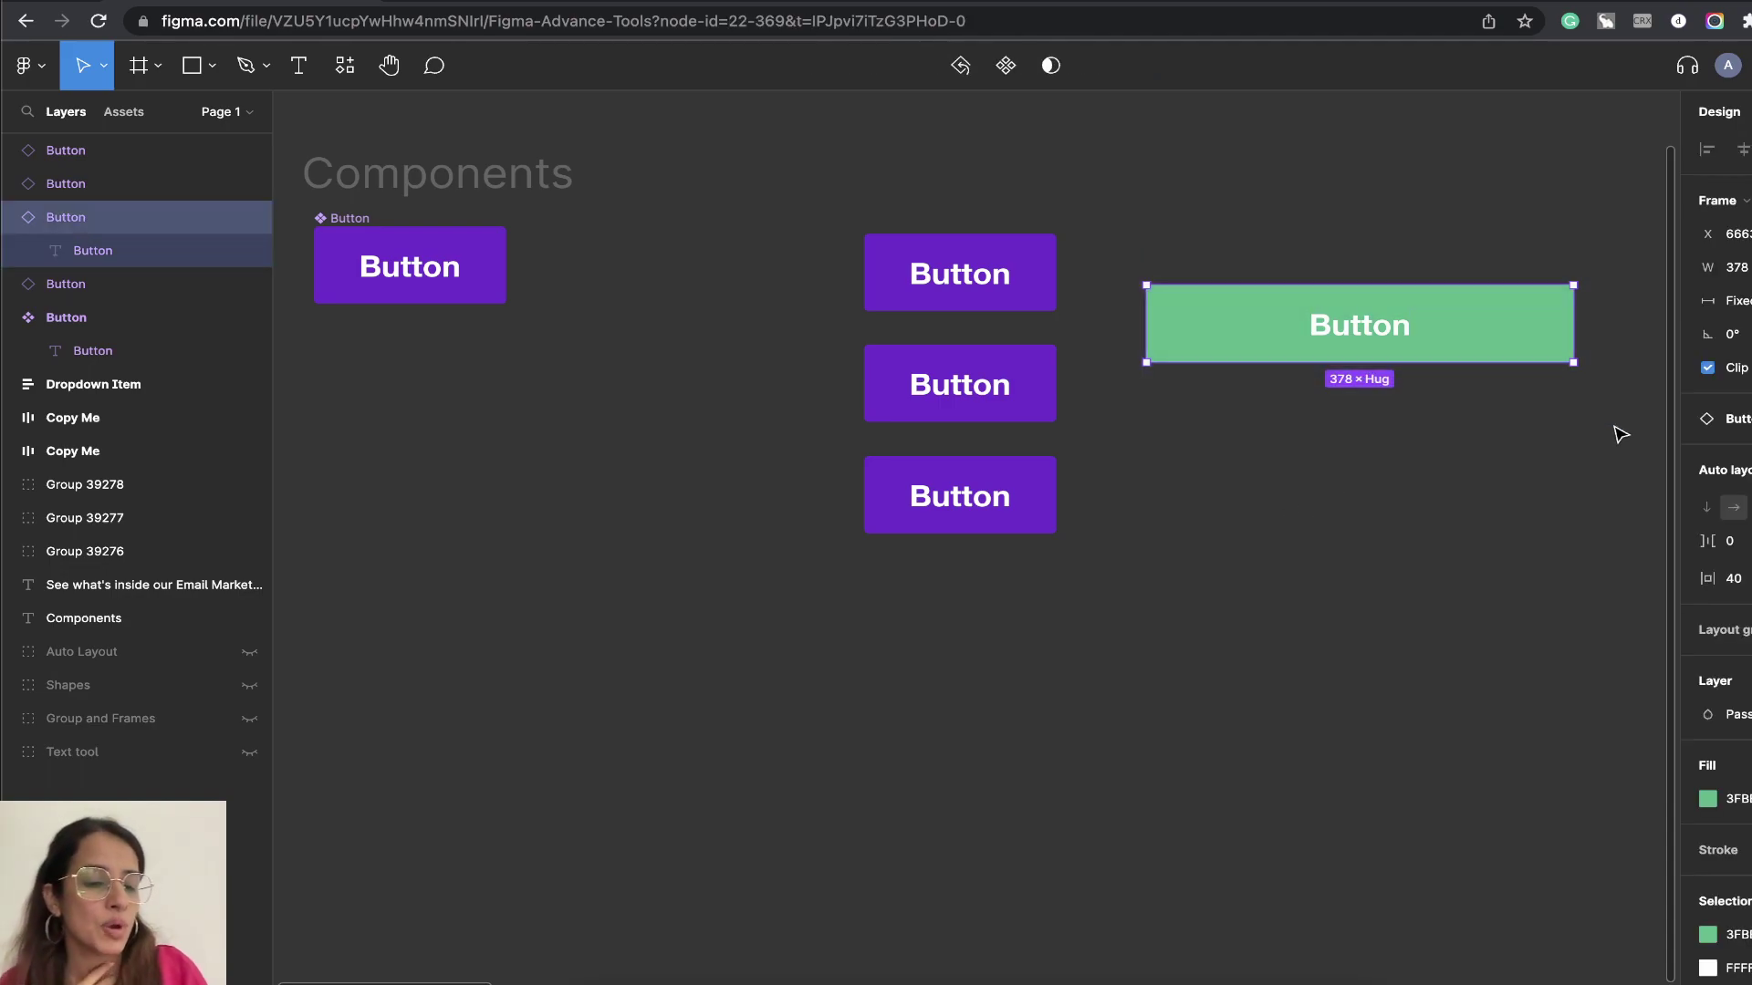
pyautogui.press('Delete')
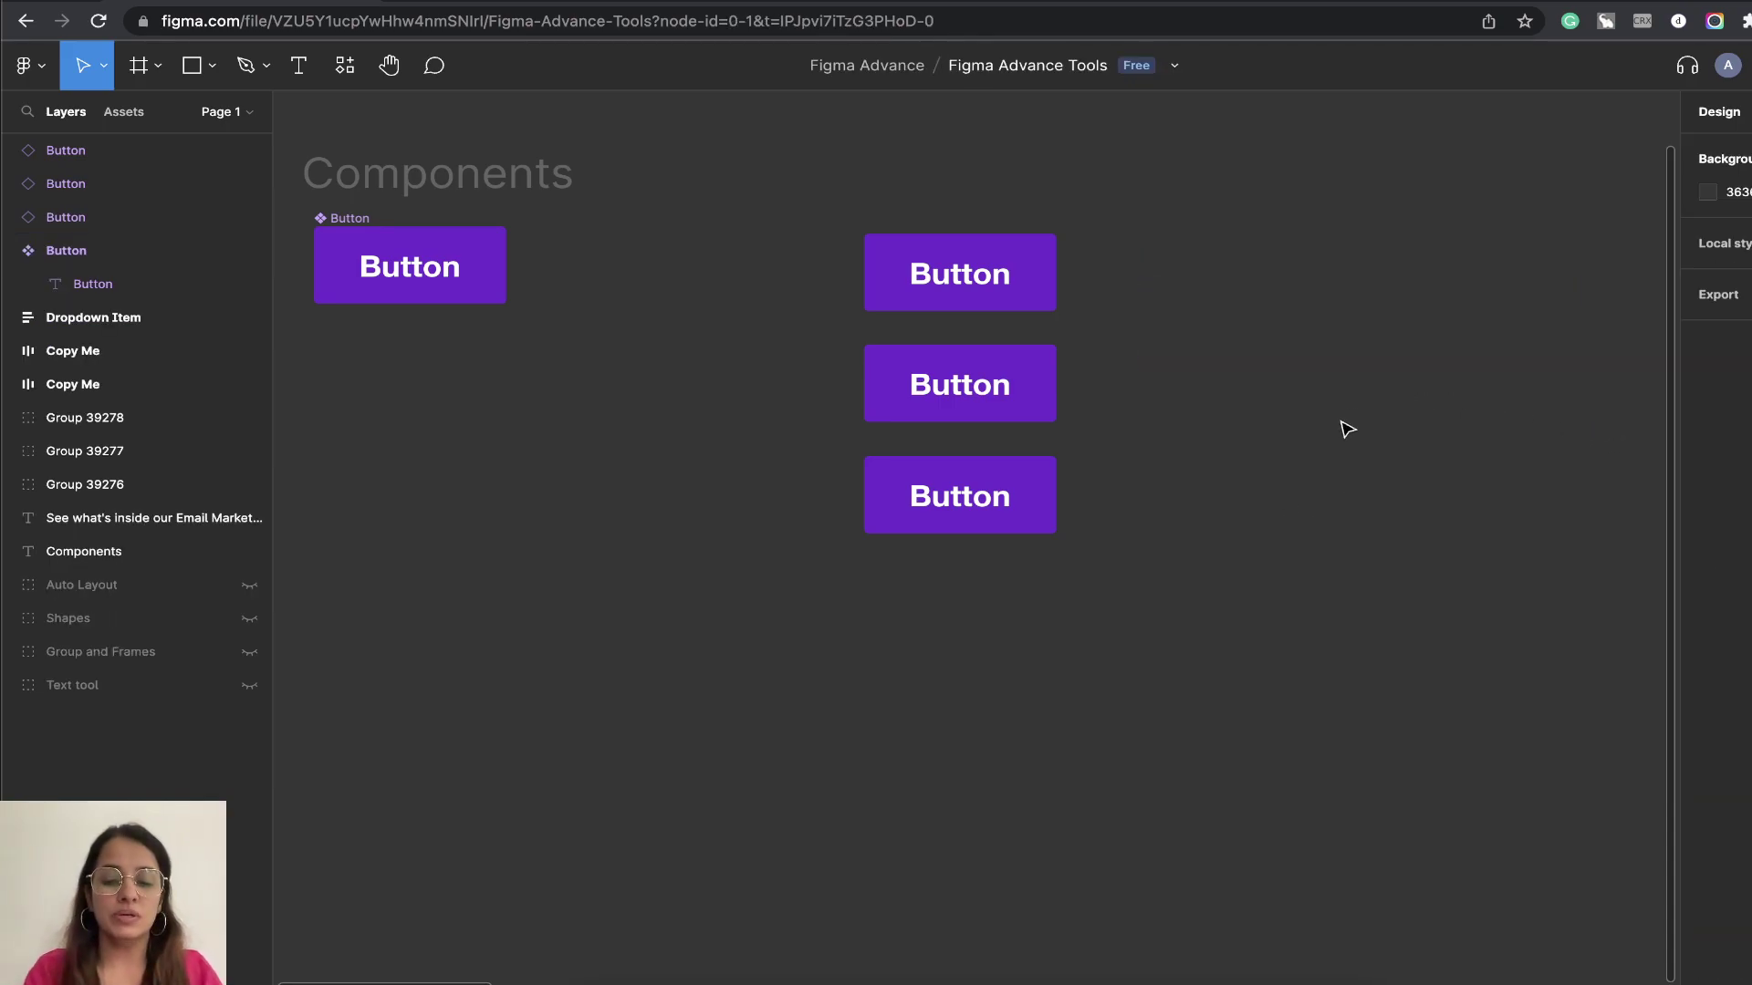
# Undo the green instance's deletion and widening, and move it to the lower right of the instance column
pyautogui.press('super+z')
pyautogui.press('super+z')
pyautogui.press('super+z')
pyautogui.press('super+z')
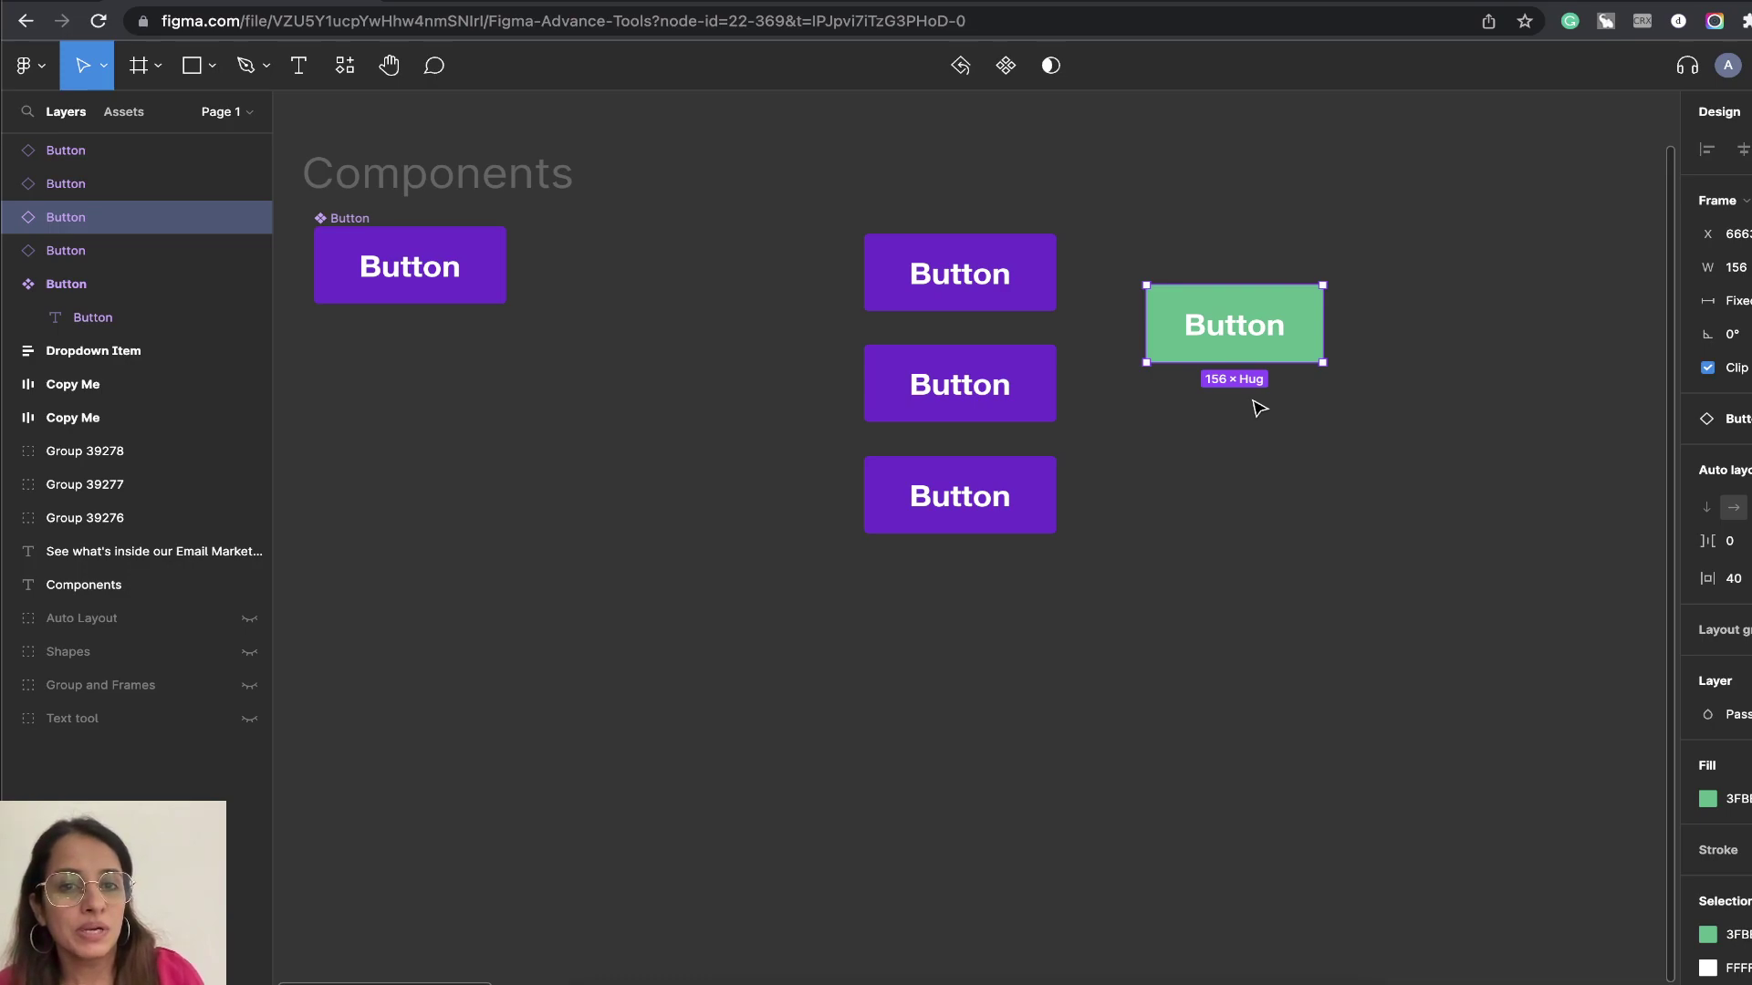
pyautogui.moveTo(1274, 321); pyautogui.dragTo(1346, 600)
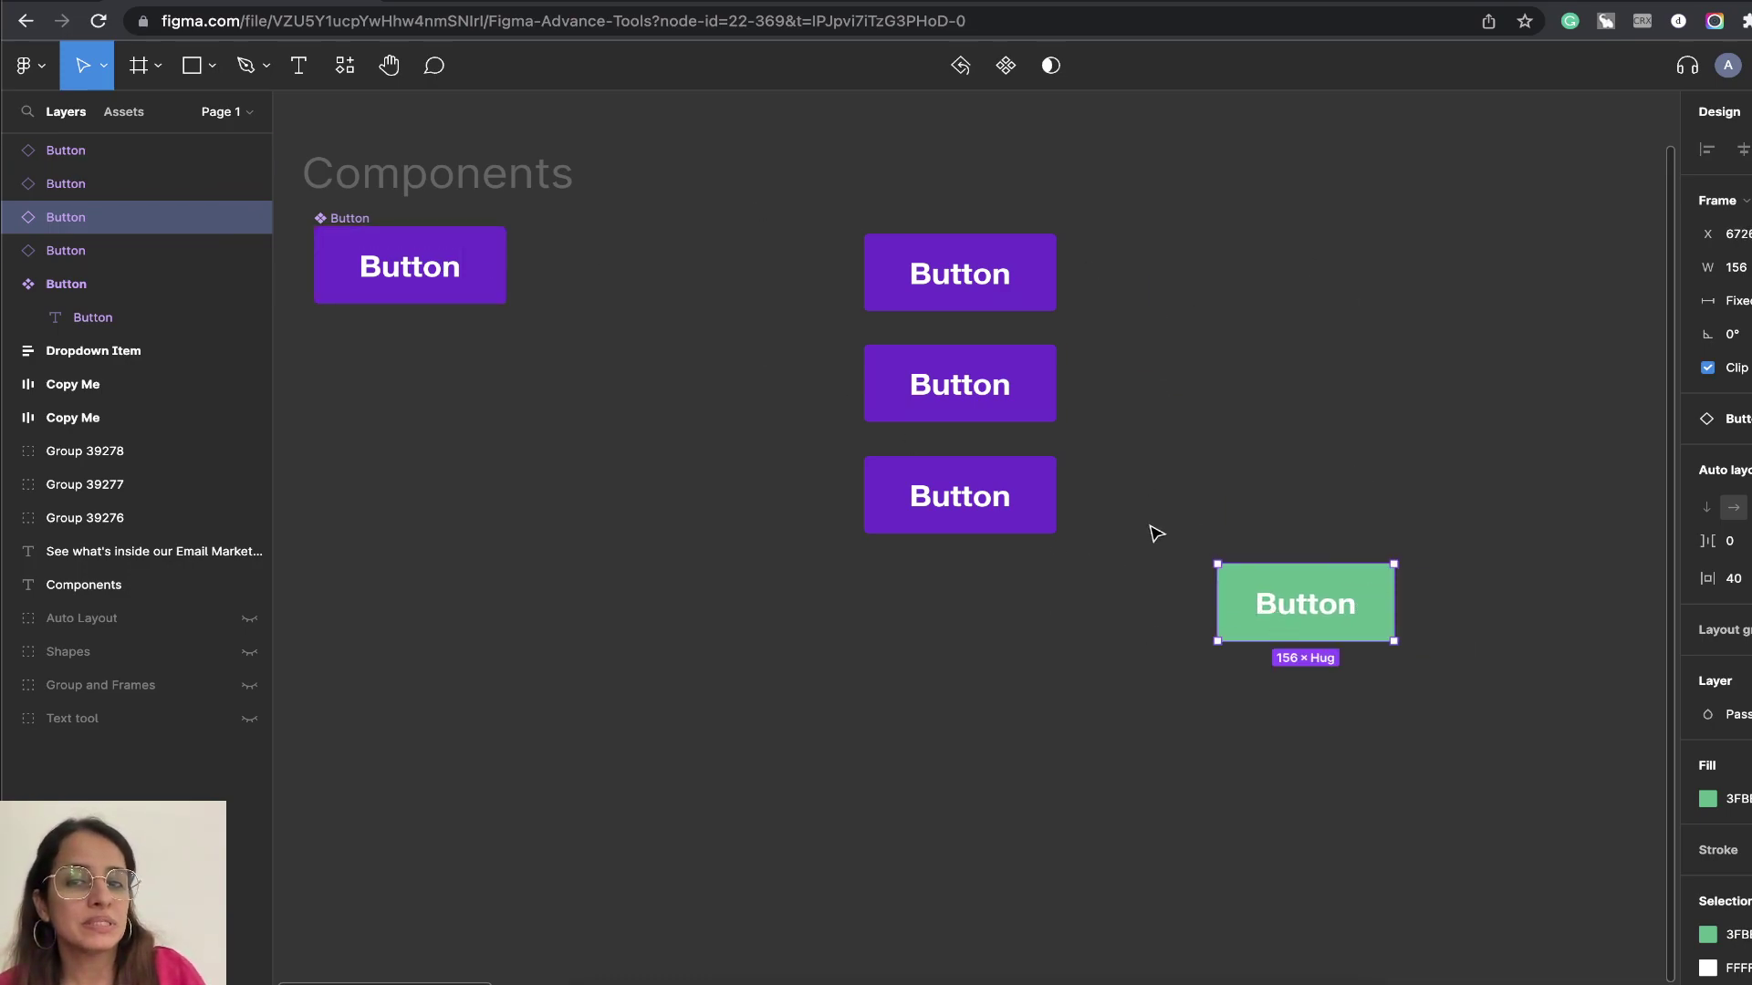